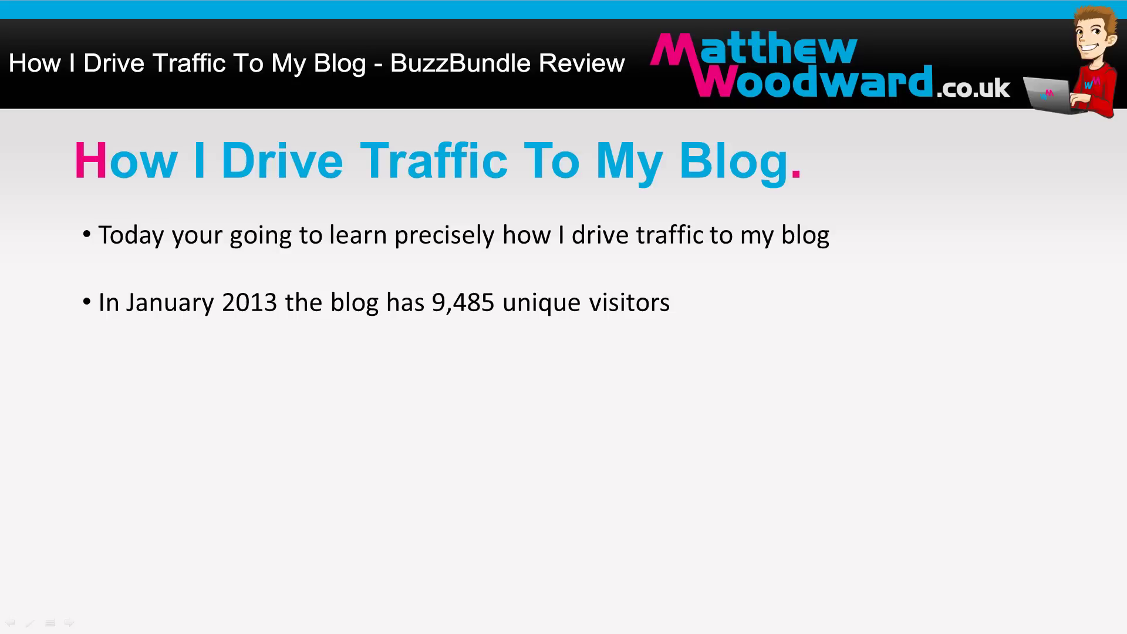
- Reveal the profit, audience location, direct engagement and forums/Q&A bullets on the traffic slide
key("Right")
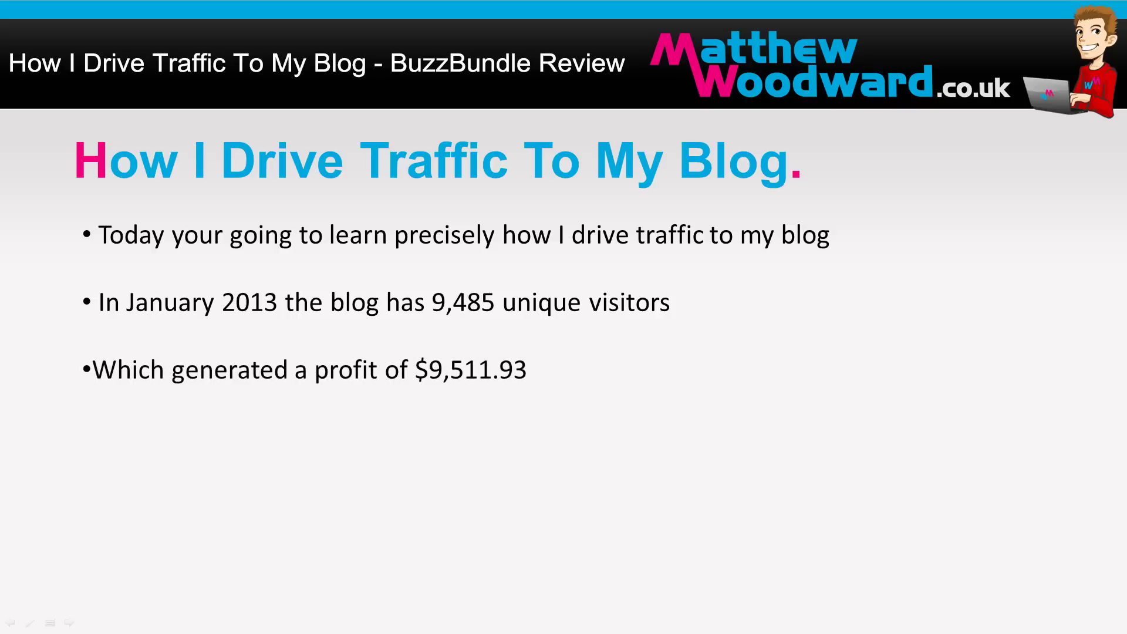
key("Right")
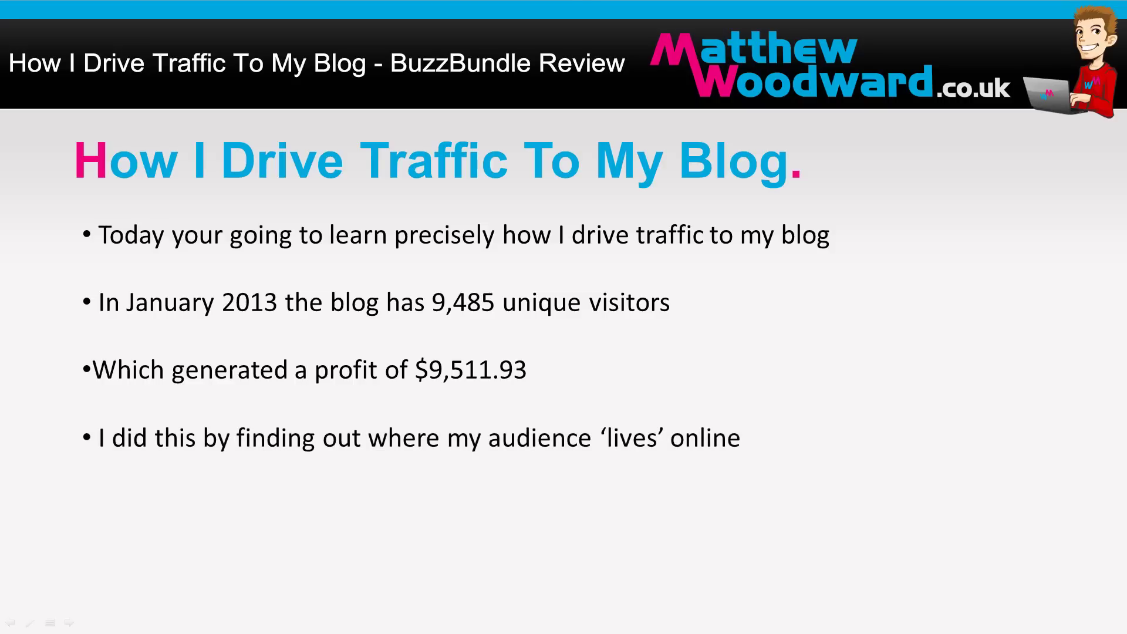
key("Right")
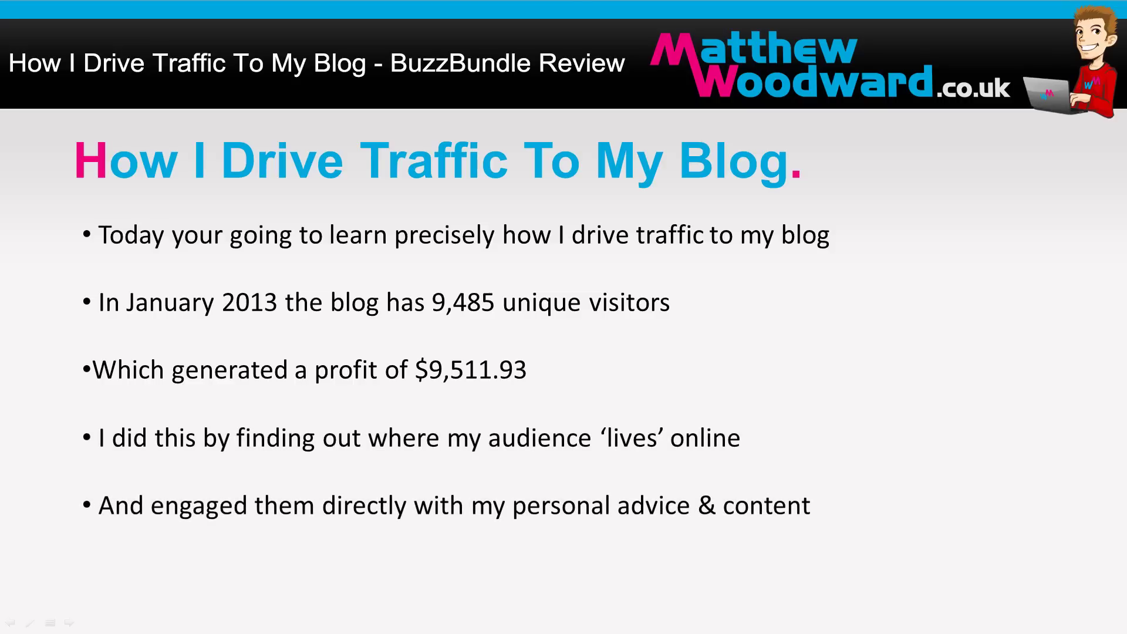
key("Right")
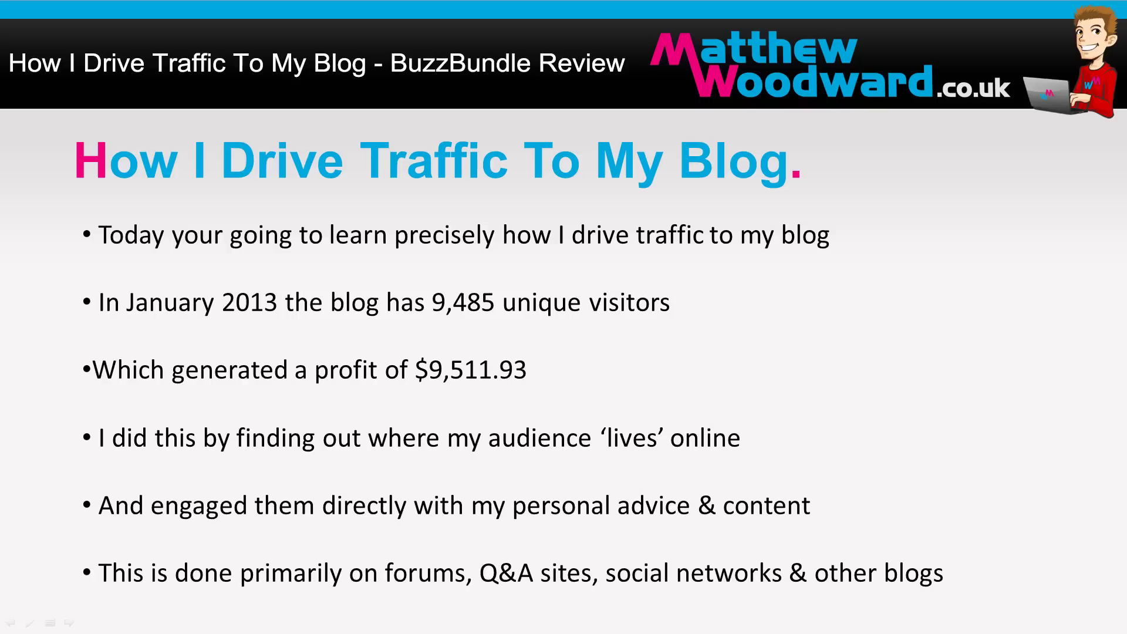
- Show the Success So Far slide with its traffic chart, total earnings and income reports bullets
key("Right")
key("Right")
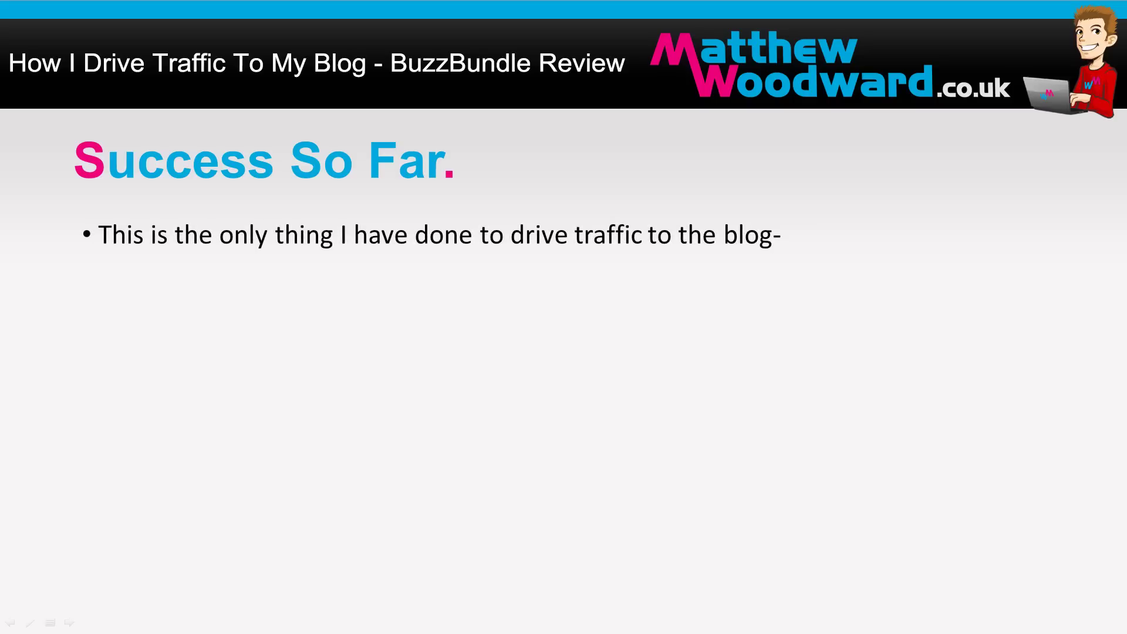
key("Right")
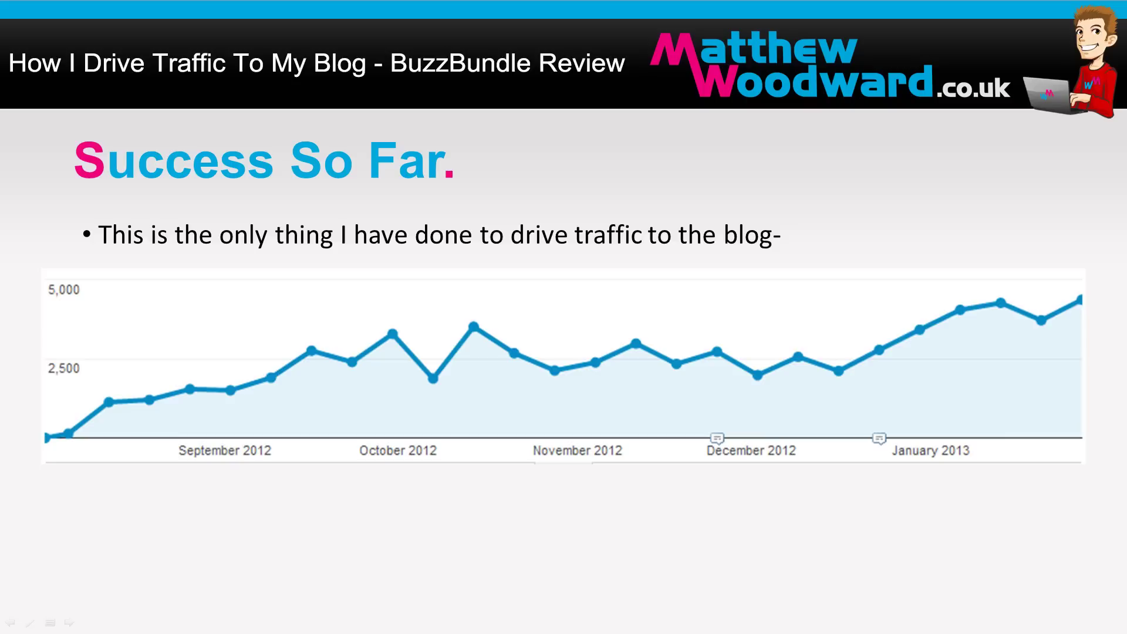
key("Right")
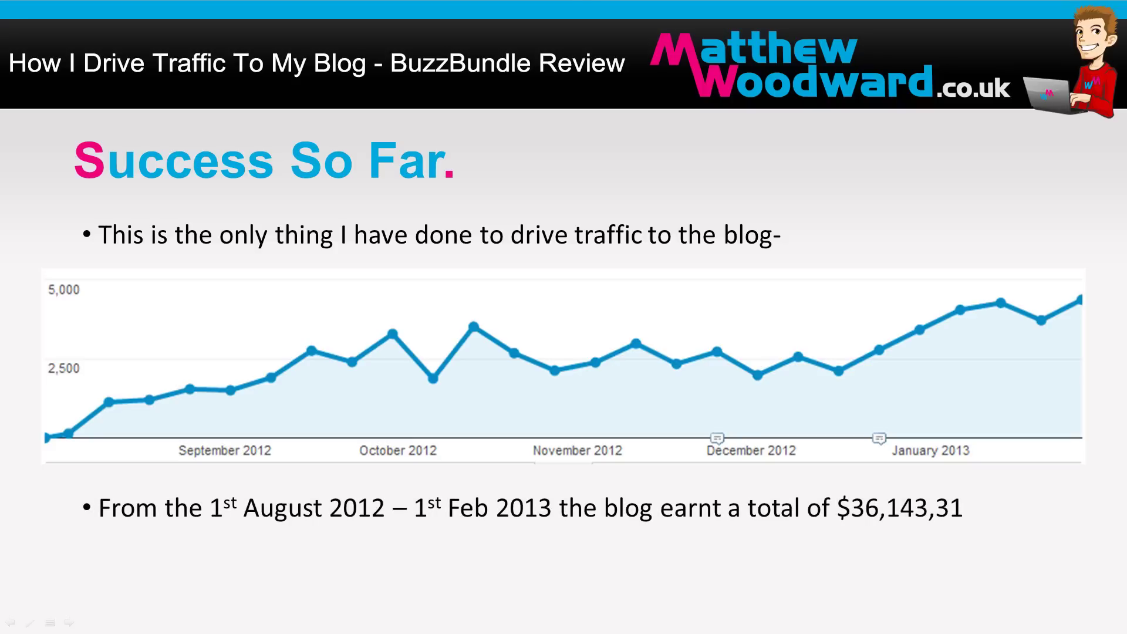
key("Right")
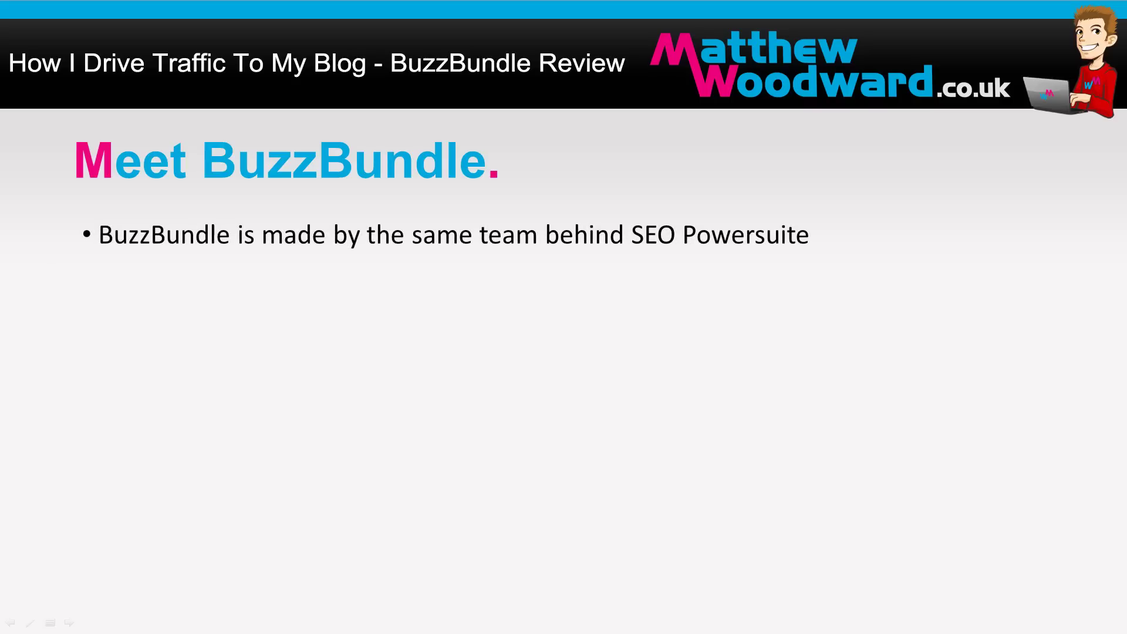
- Build the Meet BuzzBundle slide's audience engagement, beta user and daily promotional activity bullets
key("Right")
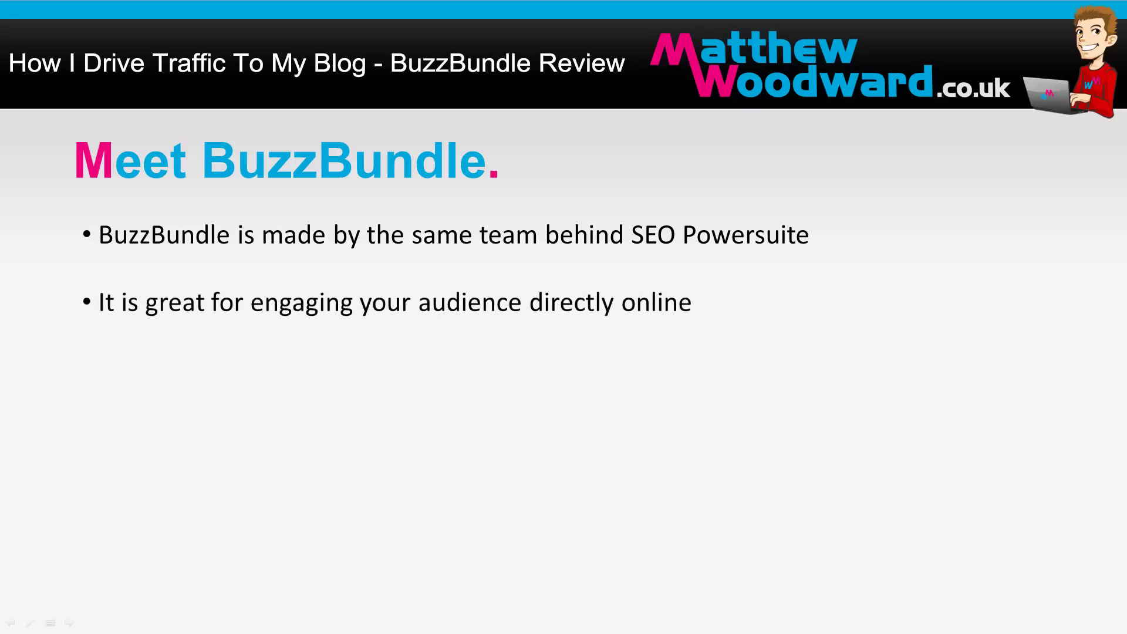
key("Right")
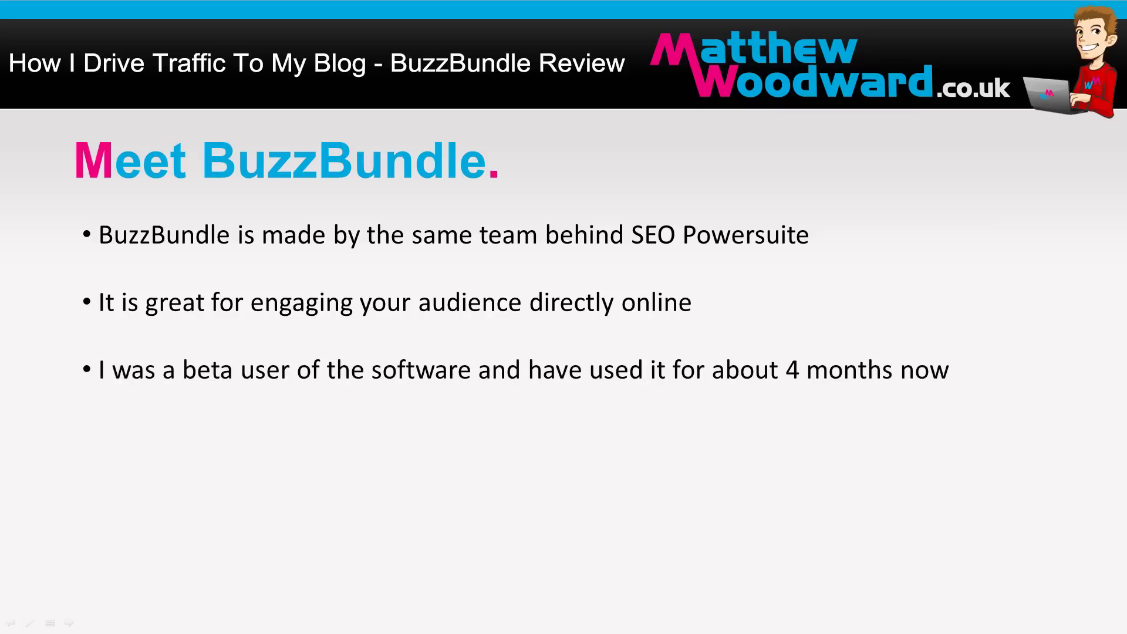
key("Right")
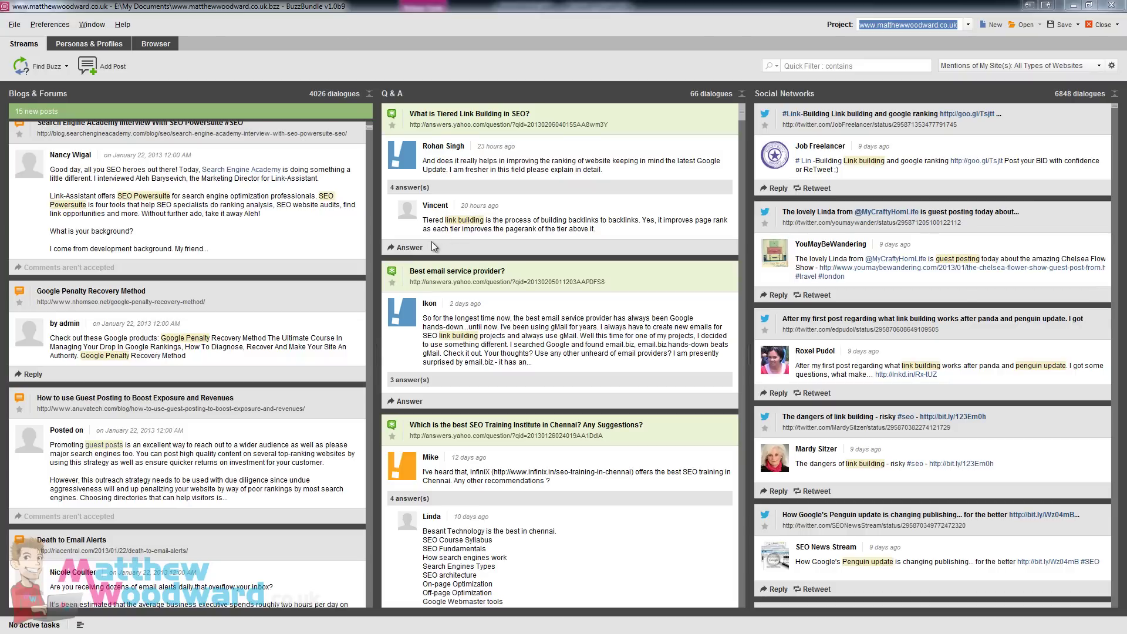
- Write a reply recommending the tiered link building tutorial series and inviting questions
mouse_move(512, 231)
left_click(412, 248)
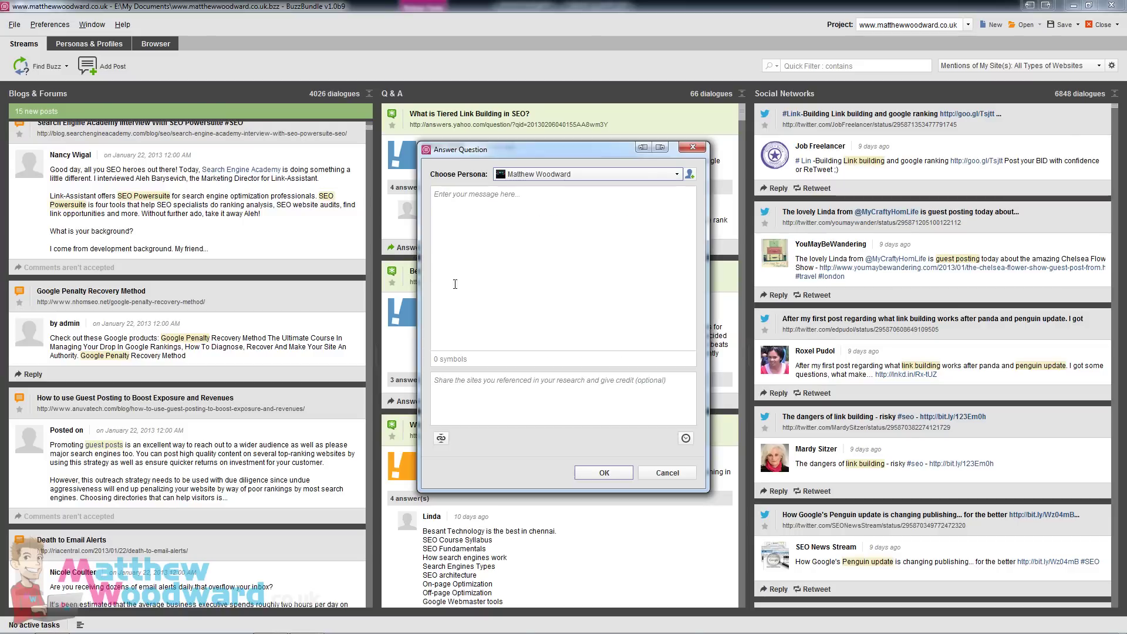
left_click(553, 264)
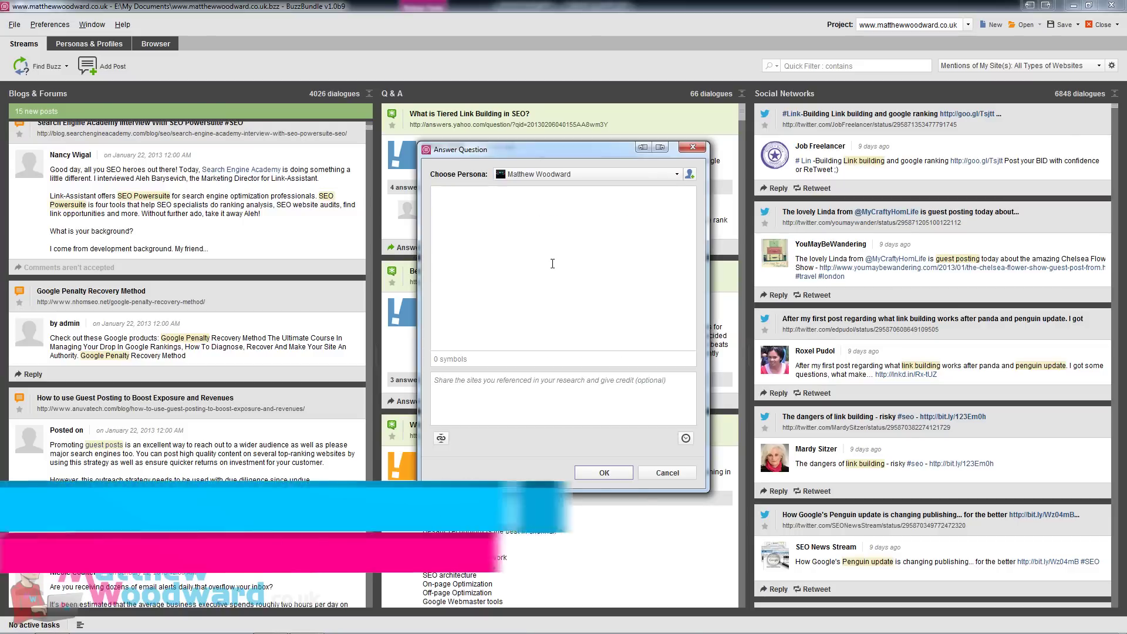
type("Hi,  I")
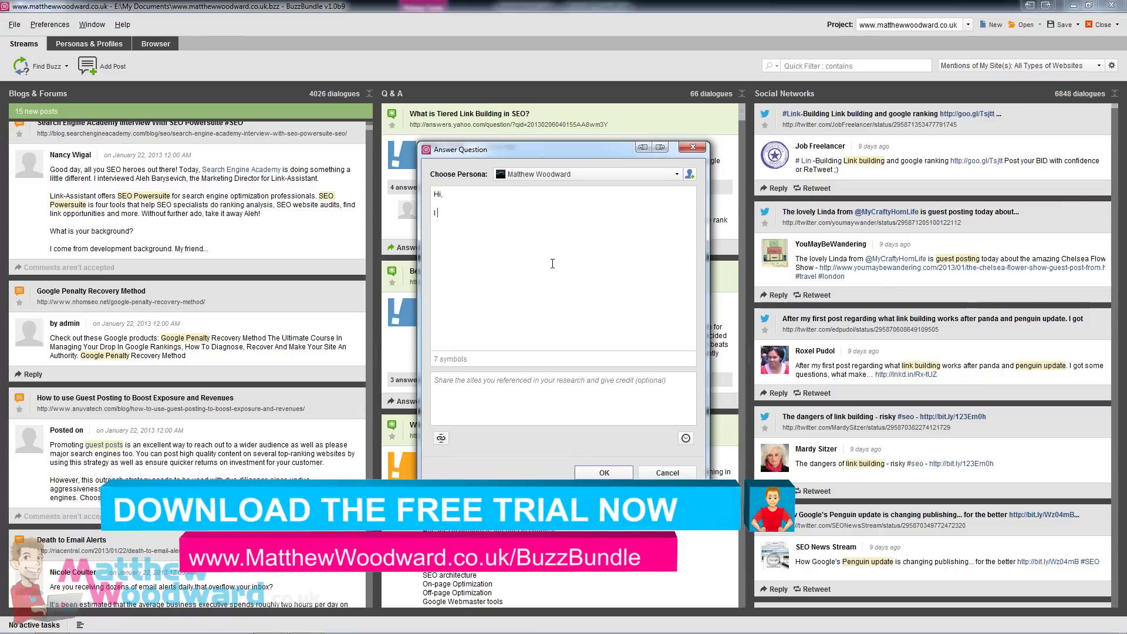
type(" have created a dedicated tutorial se")
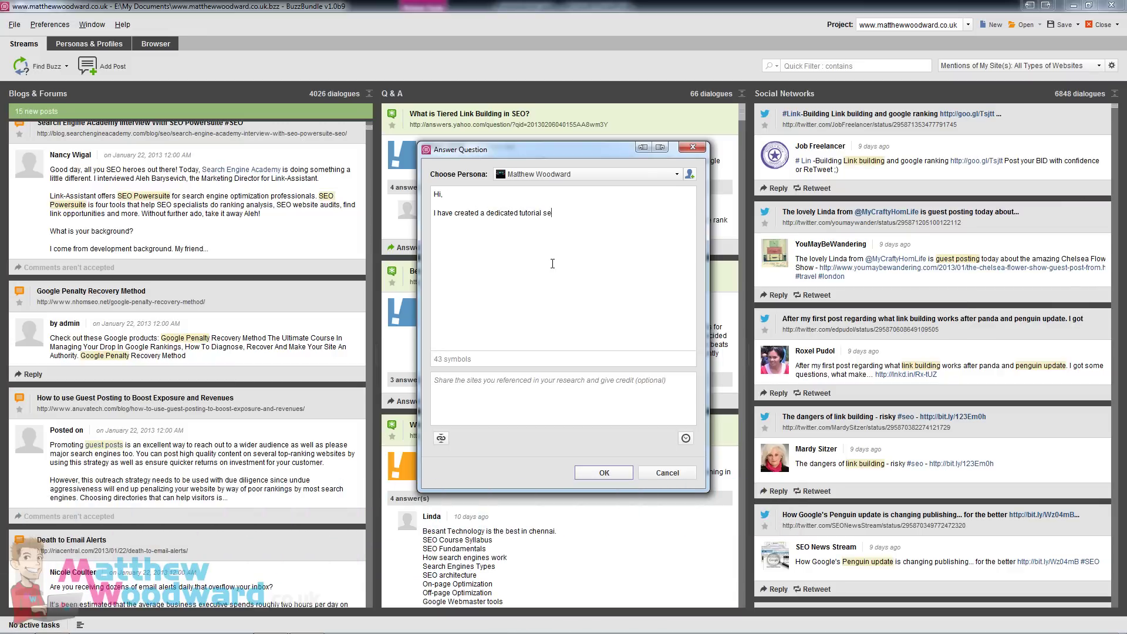
type("ries about tiered link building that you might enjoy.")
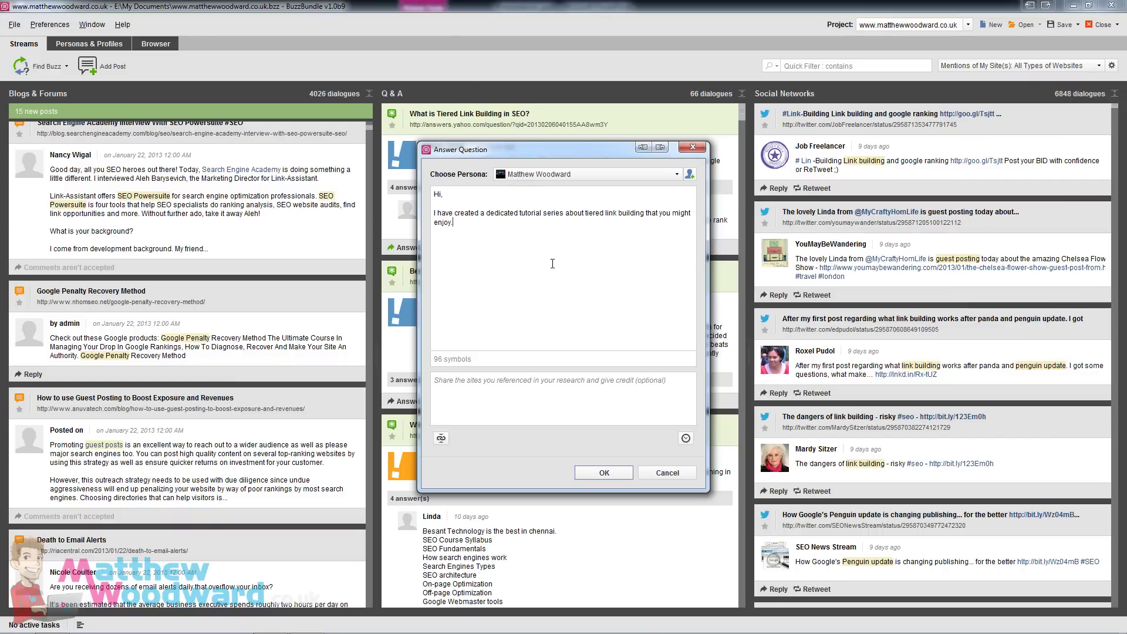
key("Return")
key("Return")
type("Please feel free")
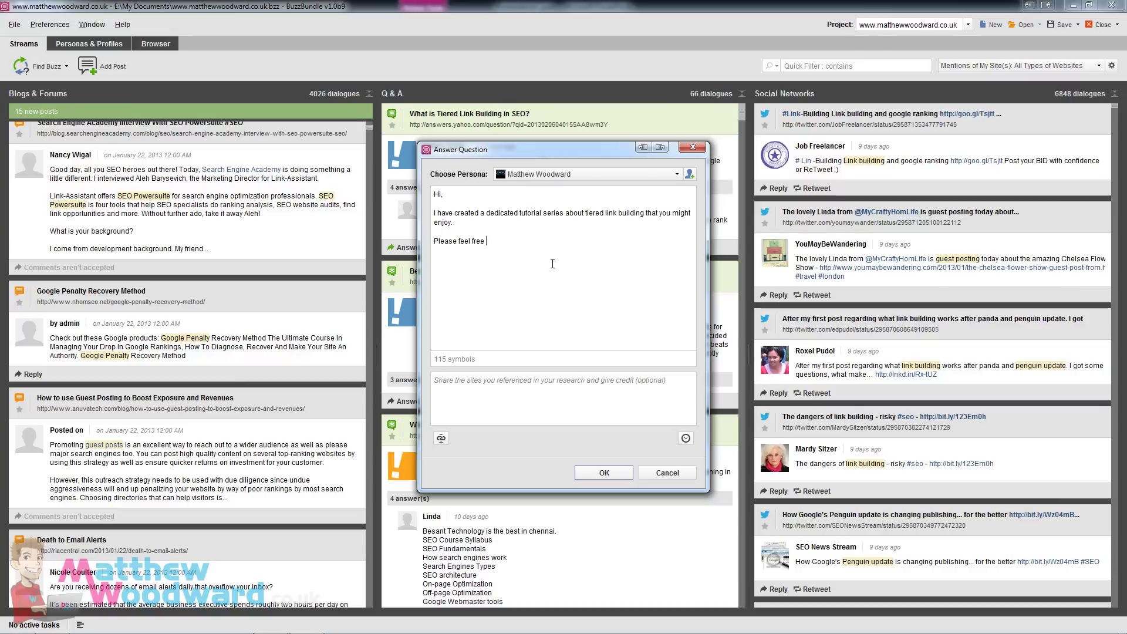
type("o check it out via the link t")
type("elow.")
key("BackSpace")
key("Return")
type("Feel free to ask me any questions if you get stuck")
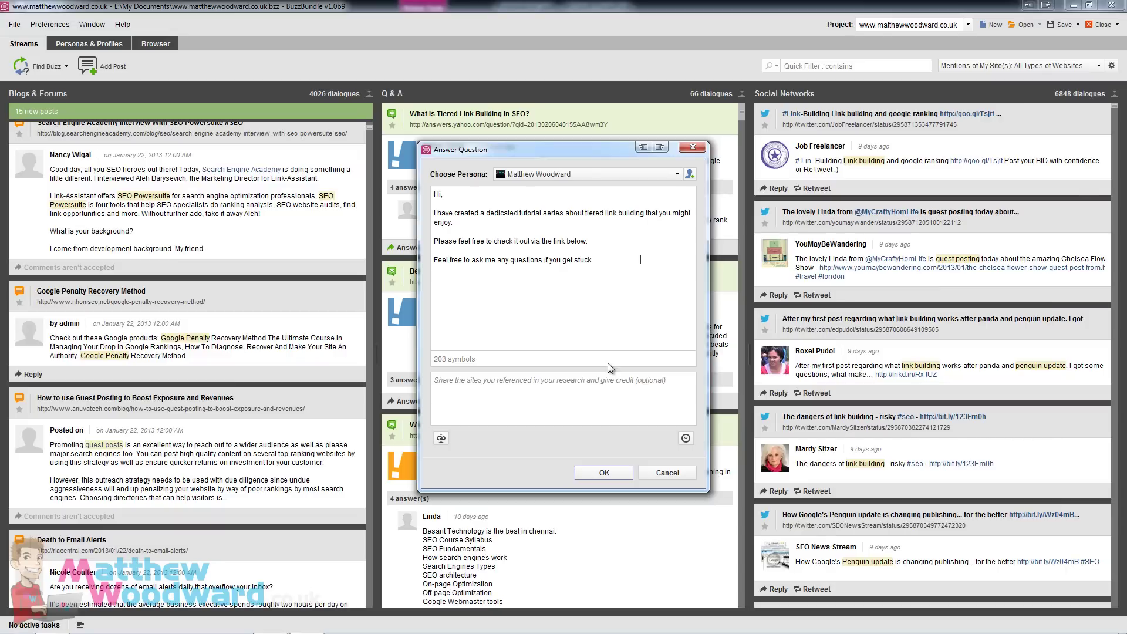
- Add the tutorial link as a referenced source and post the answer
left_click(581, 384)
type("http://www.matthewwoodward.co.uk/tips/the-best-free-seo-tools-internet-marketing-software/")
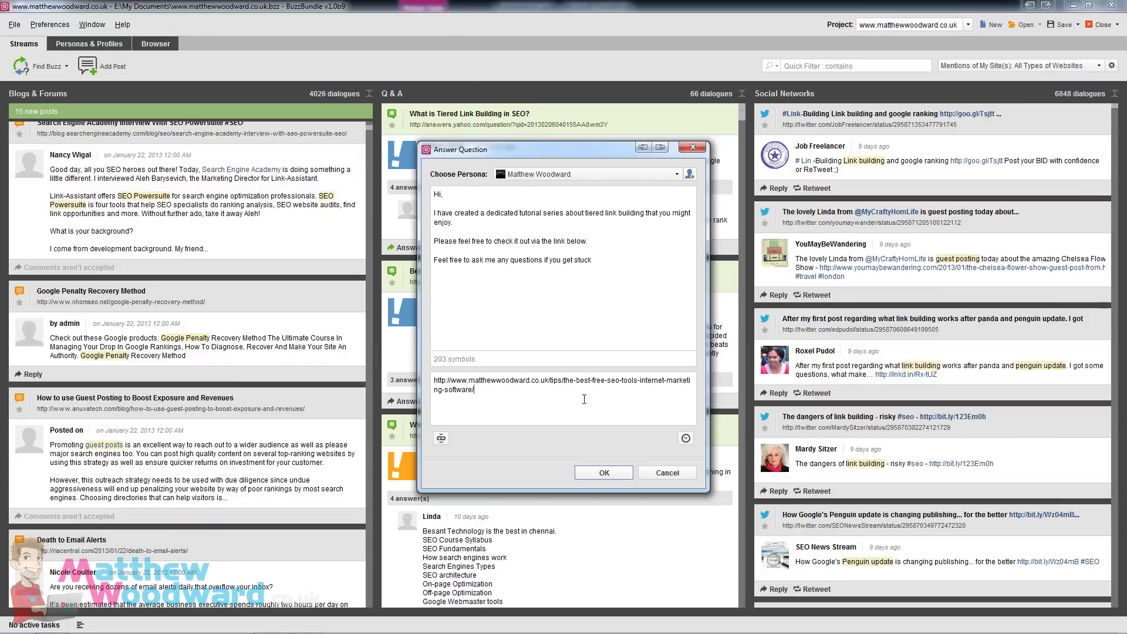
key("ctrl+a")
key("BackSpace")
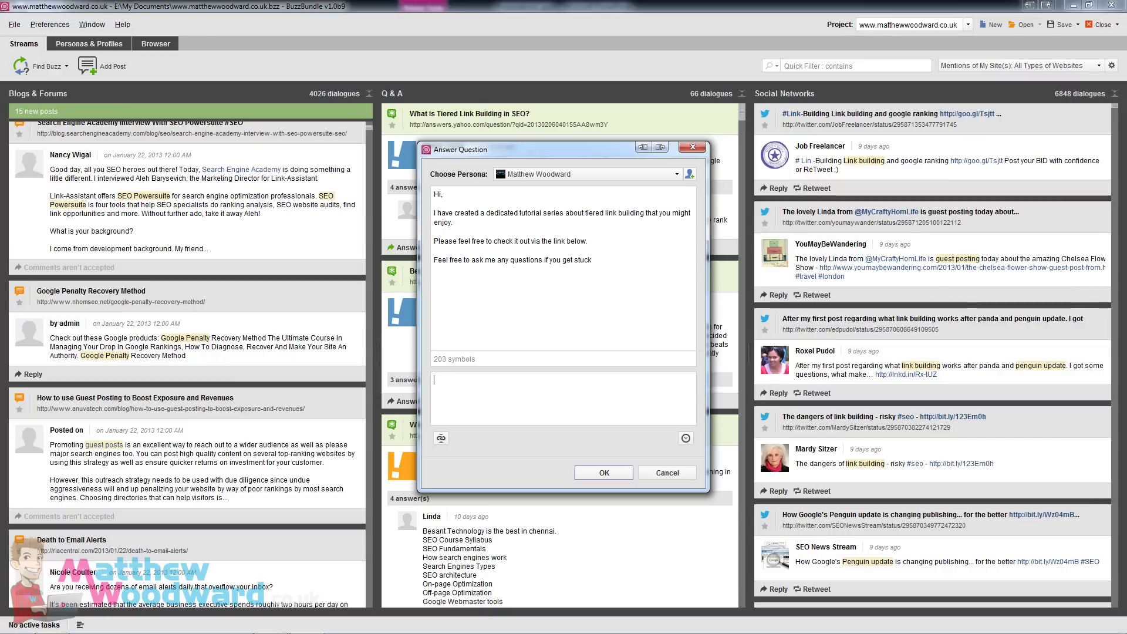
left_click(602, 395)
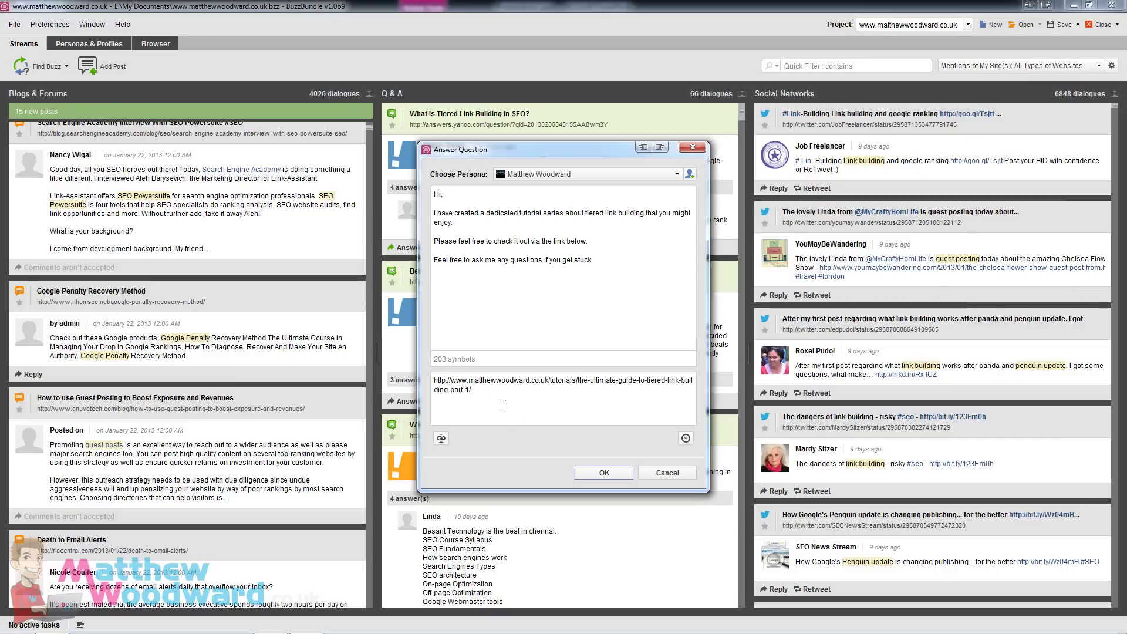
left_click(603, 473)
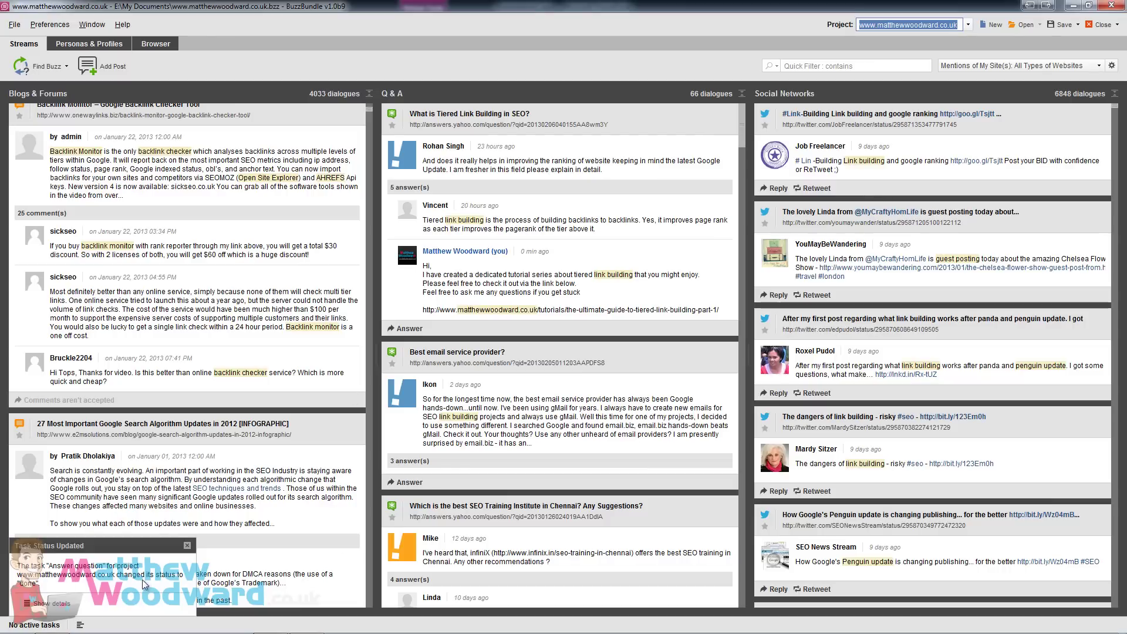
left_click(564, 125)
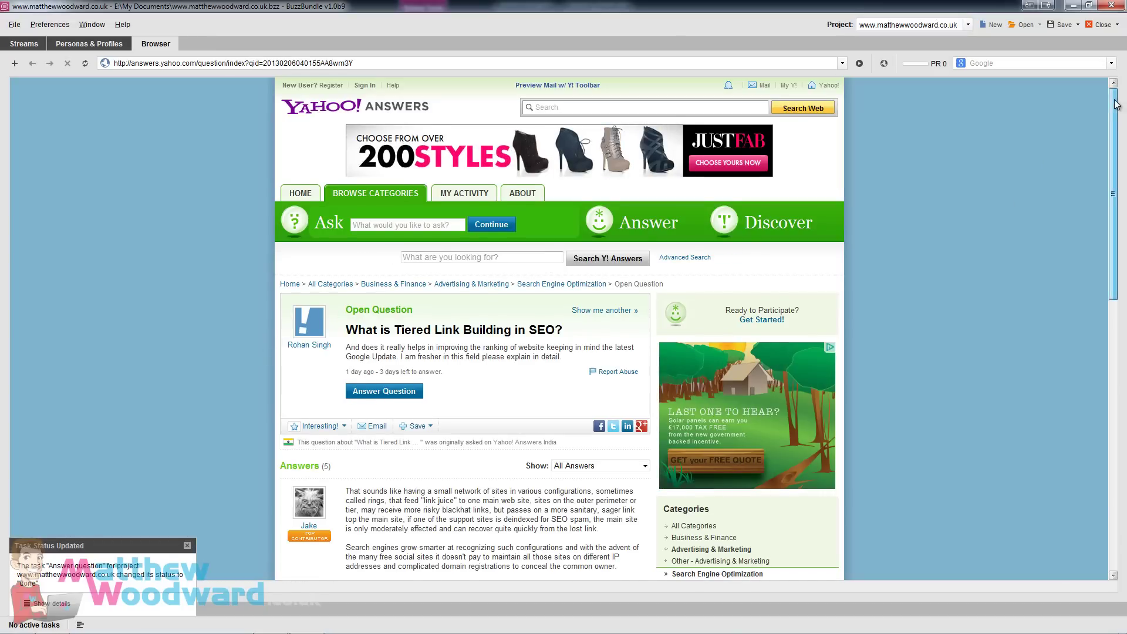
left_click_drag(1115, 108, 1110, 321)
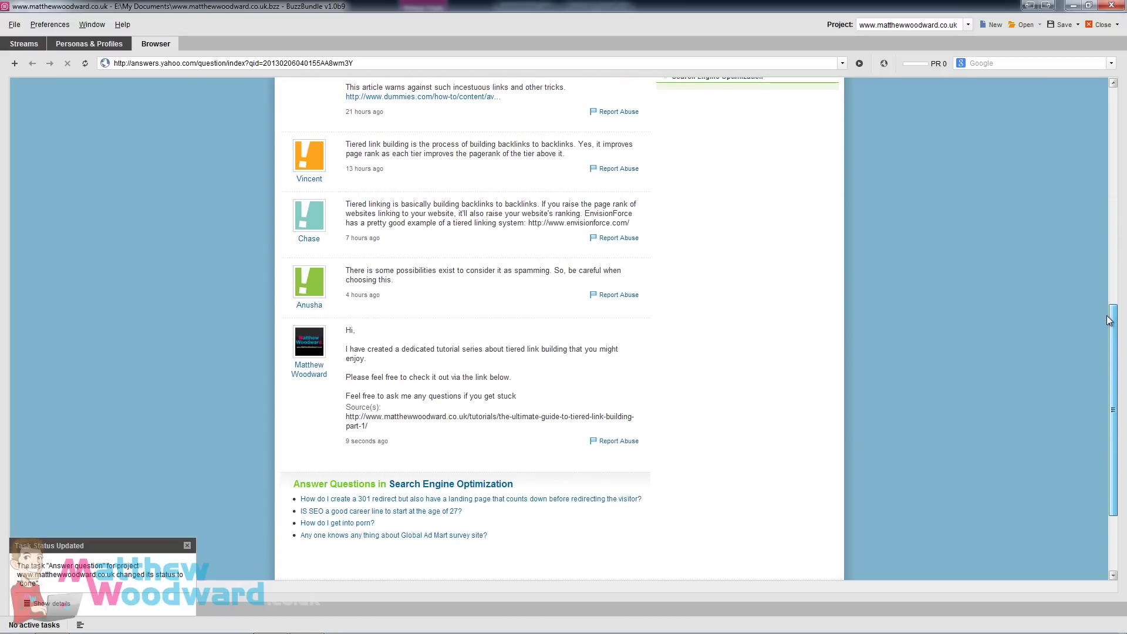
left_click_drag(1109, 321, 1110, 94)
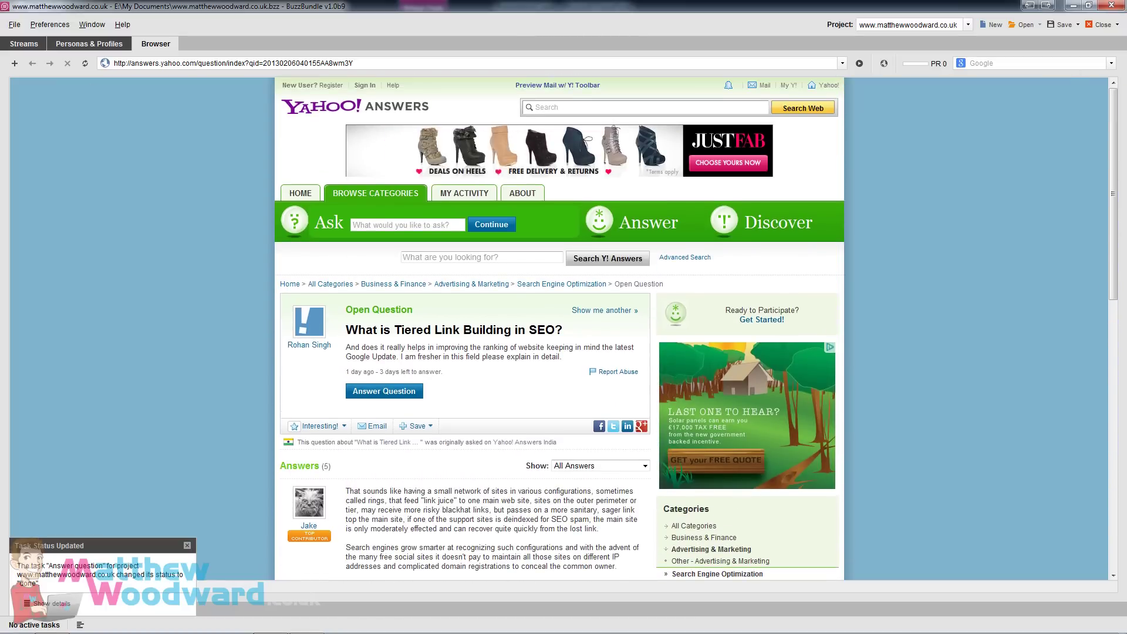
left_click(24, 44)
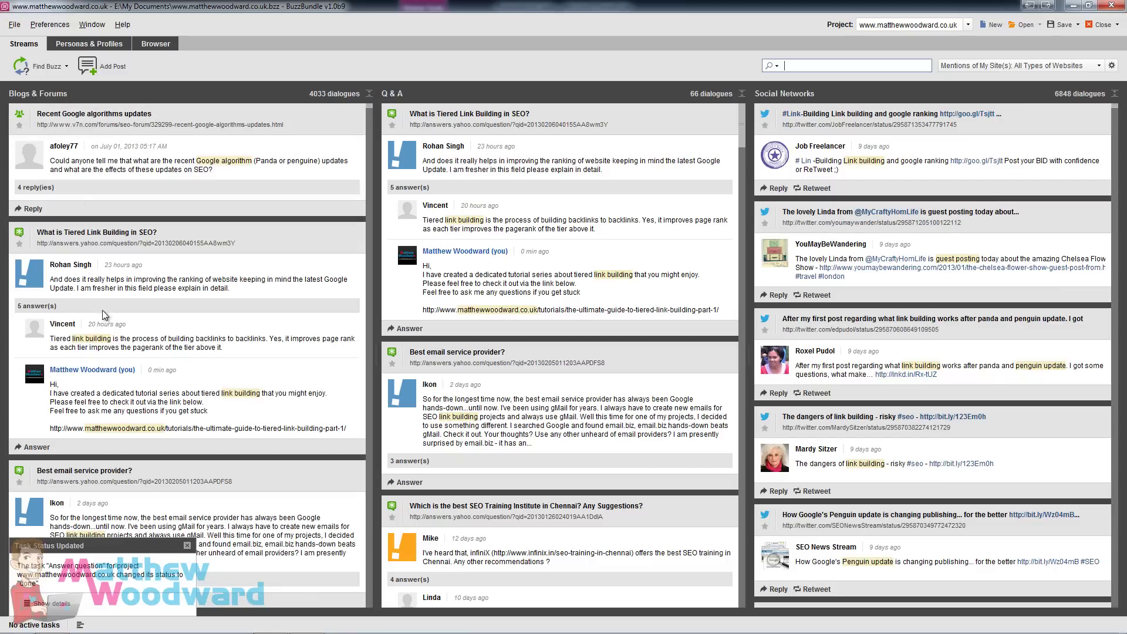
scroll(135, 399, "down", 1)
scroll(94, 358, "down", 1)
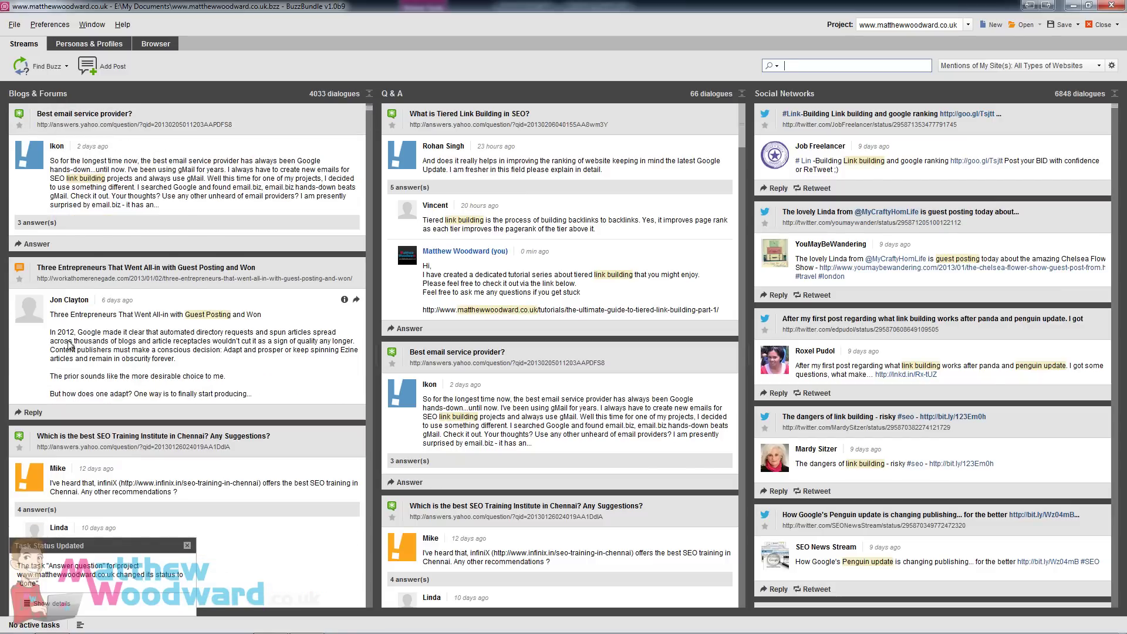
scroll(70, 346, "down", 1)
scroll(83, 352, "down", 1)
scroll(97, 358, "down", 1)
scroll(111, 365, "down", 1)
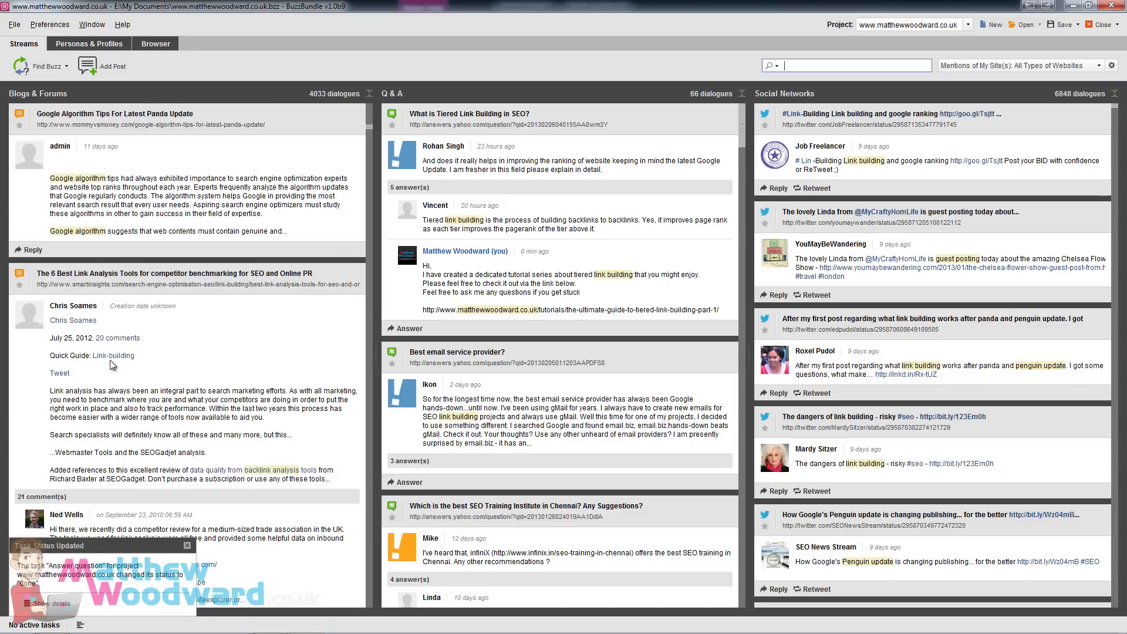
scroll(201, 344, "down", 1)
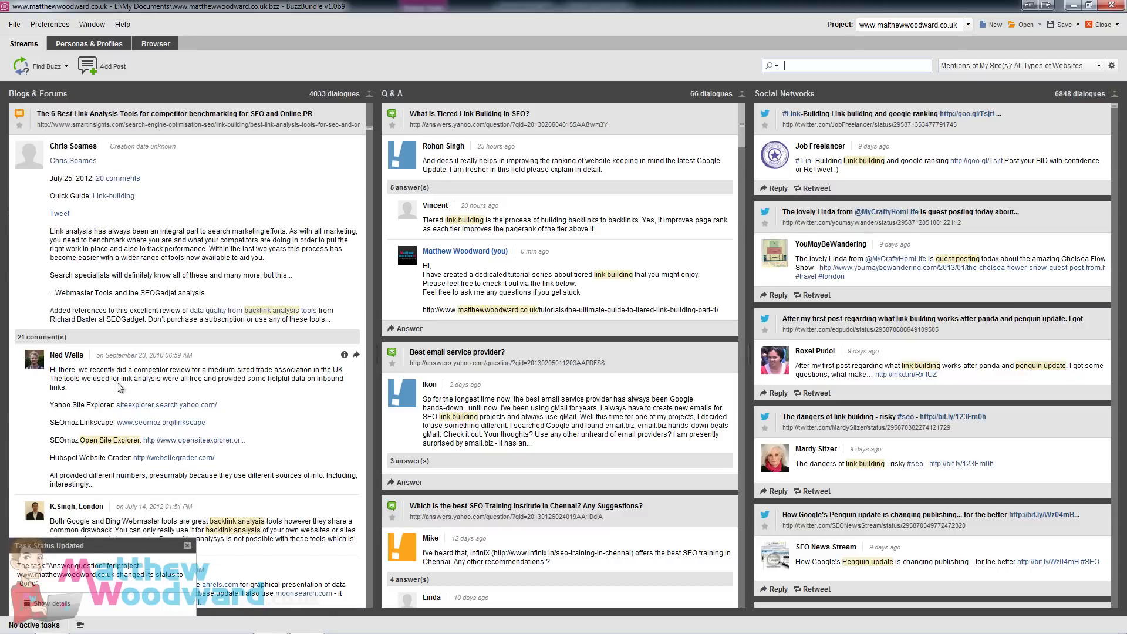
left_click(356, 355)
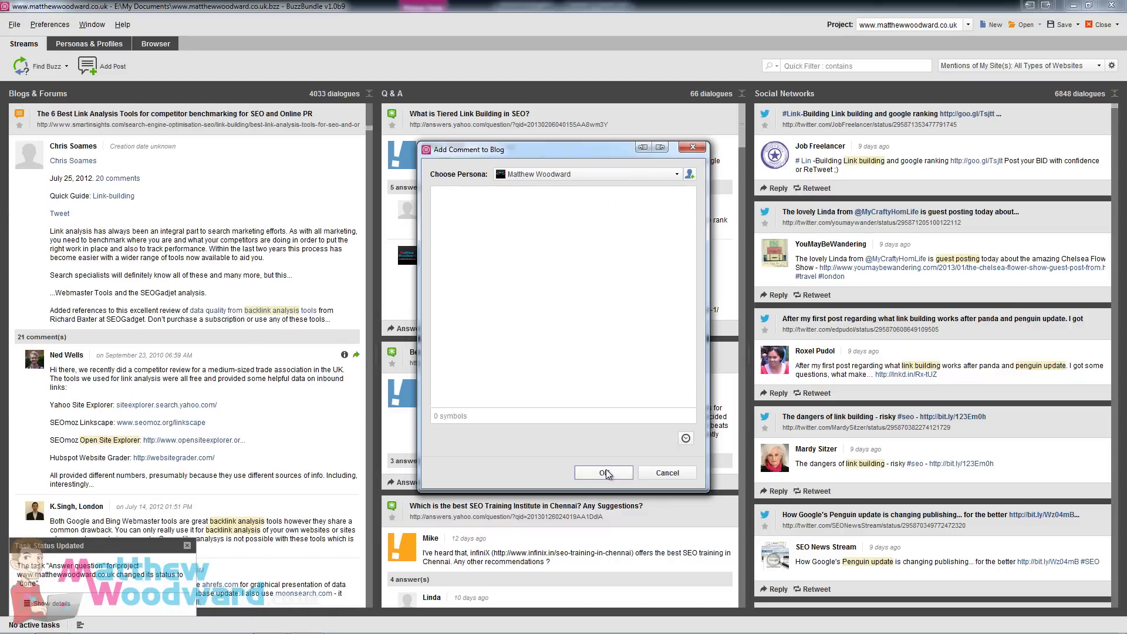
left_click(667, 472)
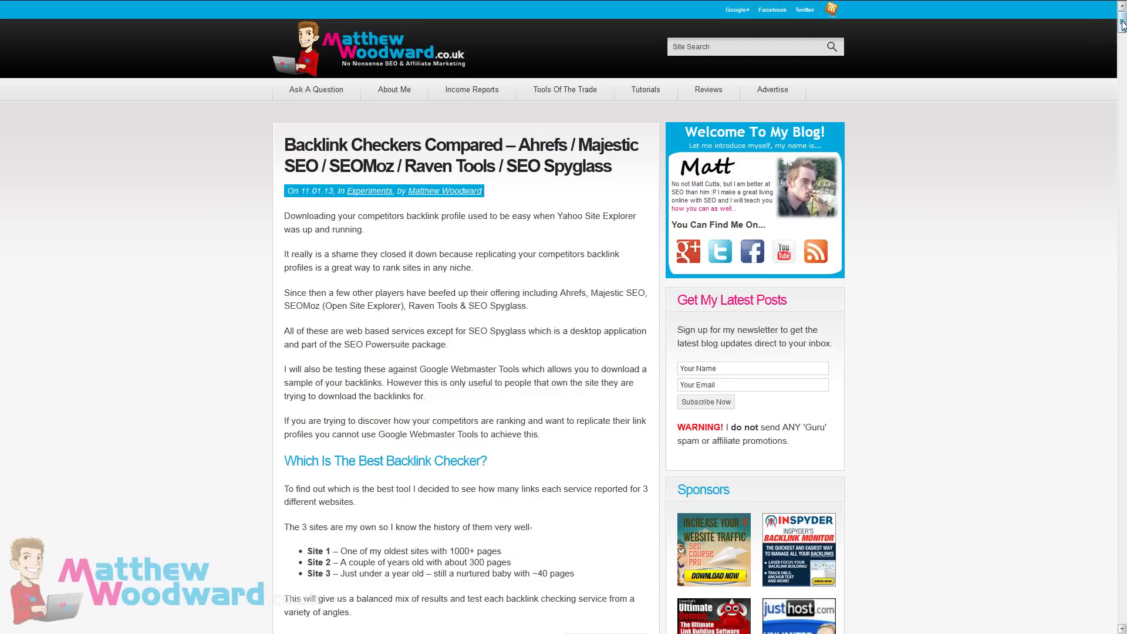
mouse_move(1122, 24)
left_mouse_down()
mouse_move(1120, 104)
mouse_move(1090, 164)
mouse_move(1087, 202)
mouse_move(1108, 5)
left_mouse_up()
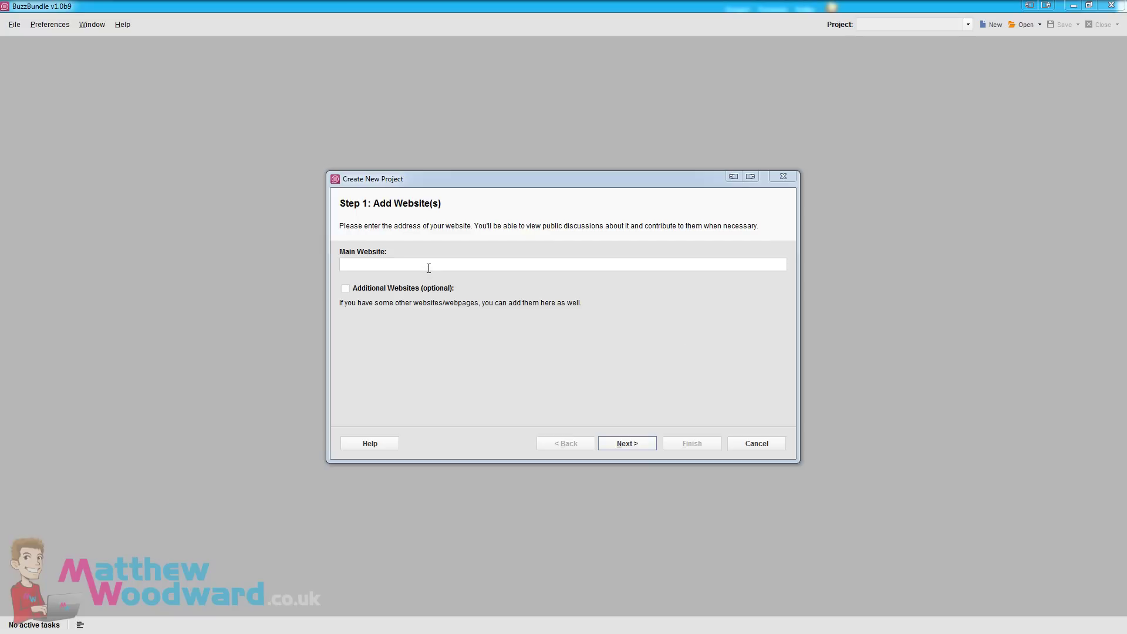
- Enter matthewwoodward.co.uk as main website and brand keywords ahrefs through raven tools
left_click(428, 268)
type("www.matthe")
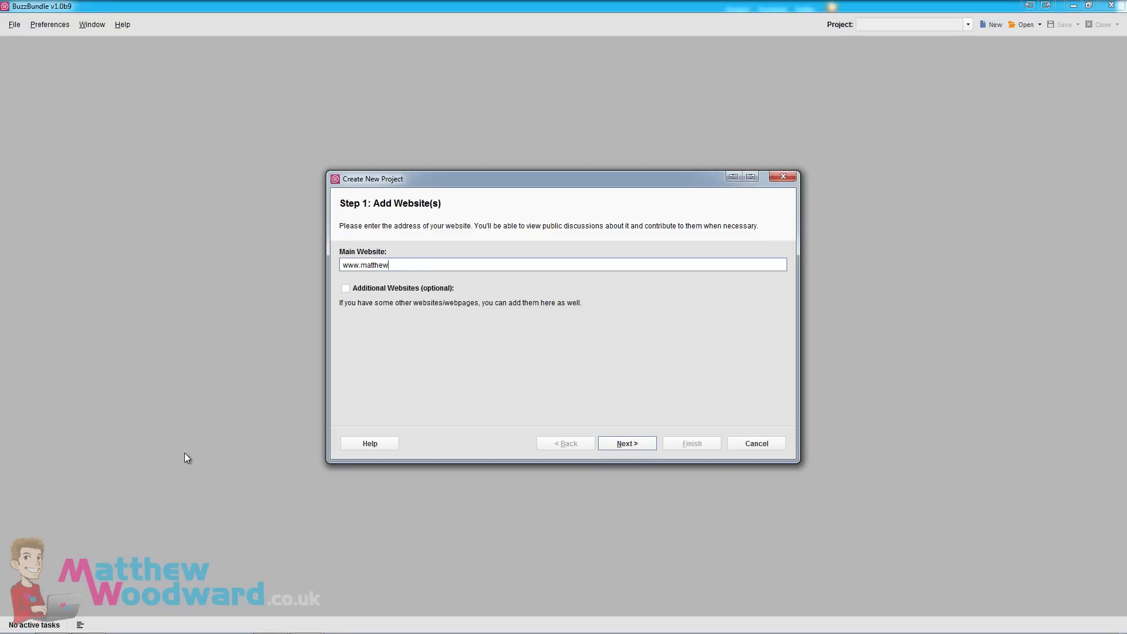
type("woodward.co.uk")
left_click(623, 444)
type("majestic")
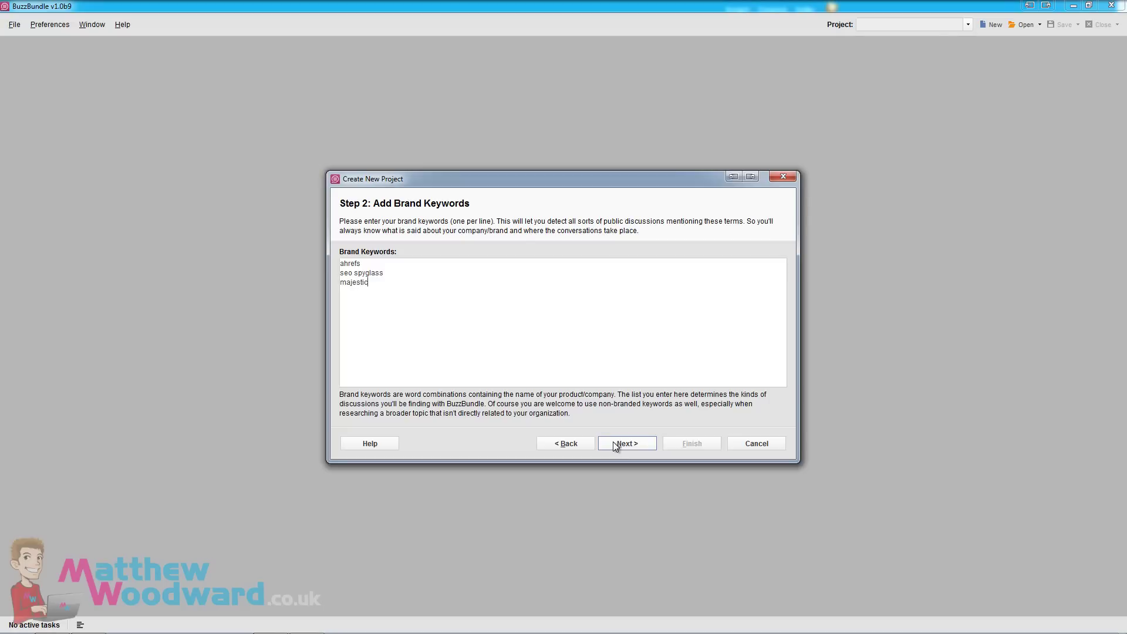
type("seo")
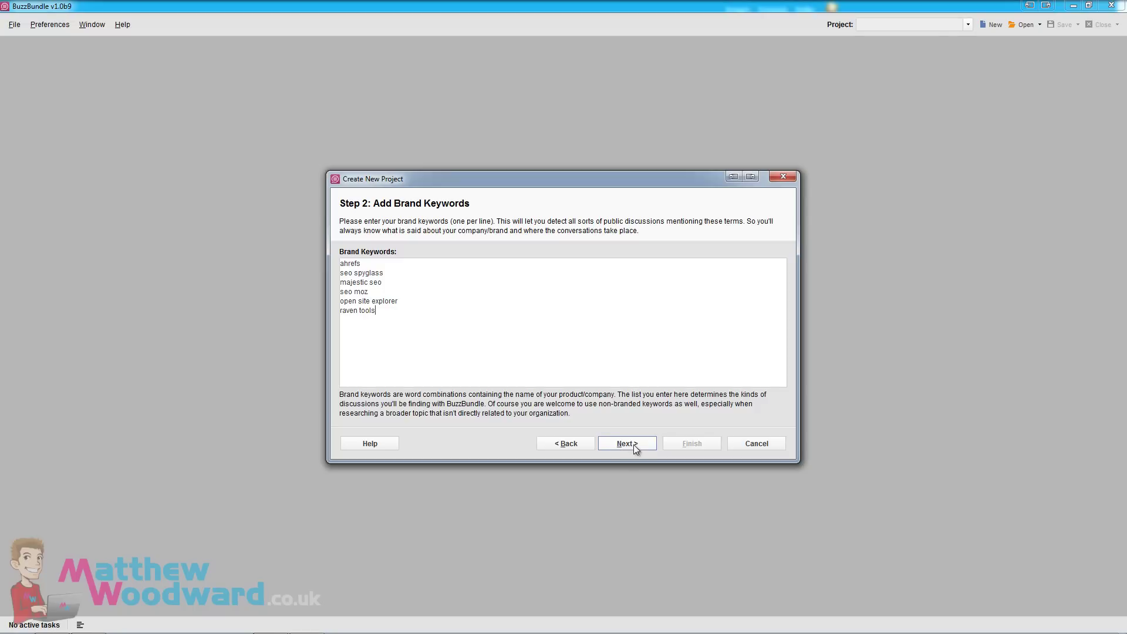
left_click(631, 445)
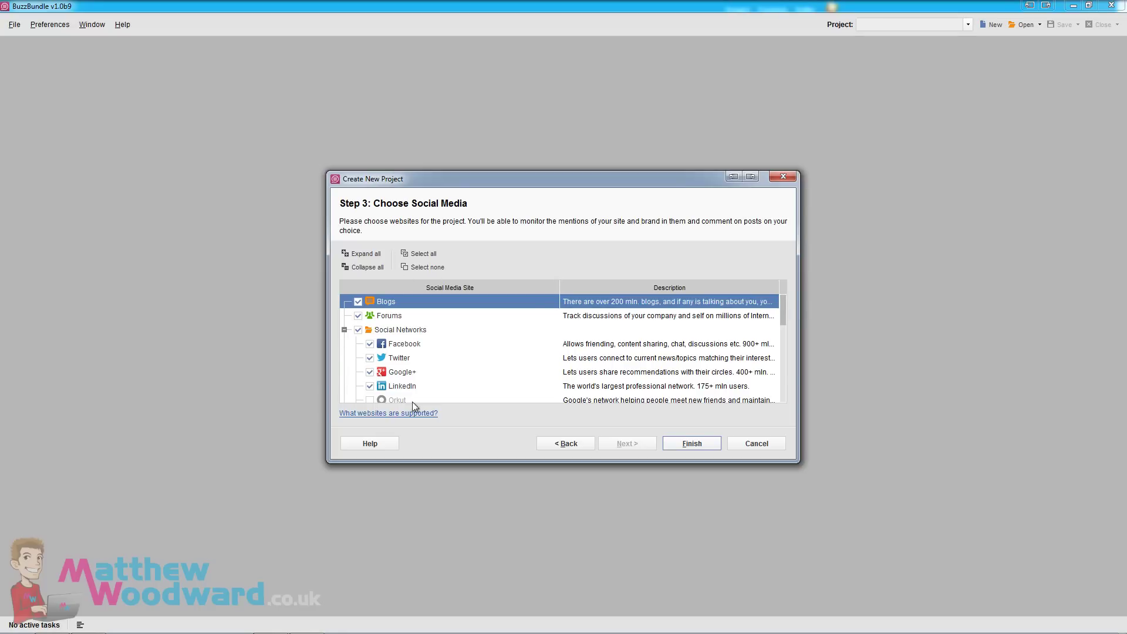
- Keep the default social media sites checked and finish the new project wizard
left_click_drag(784, 307, 784, 327)
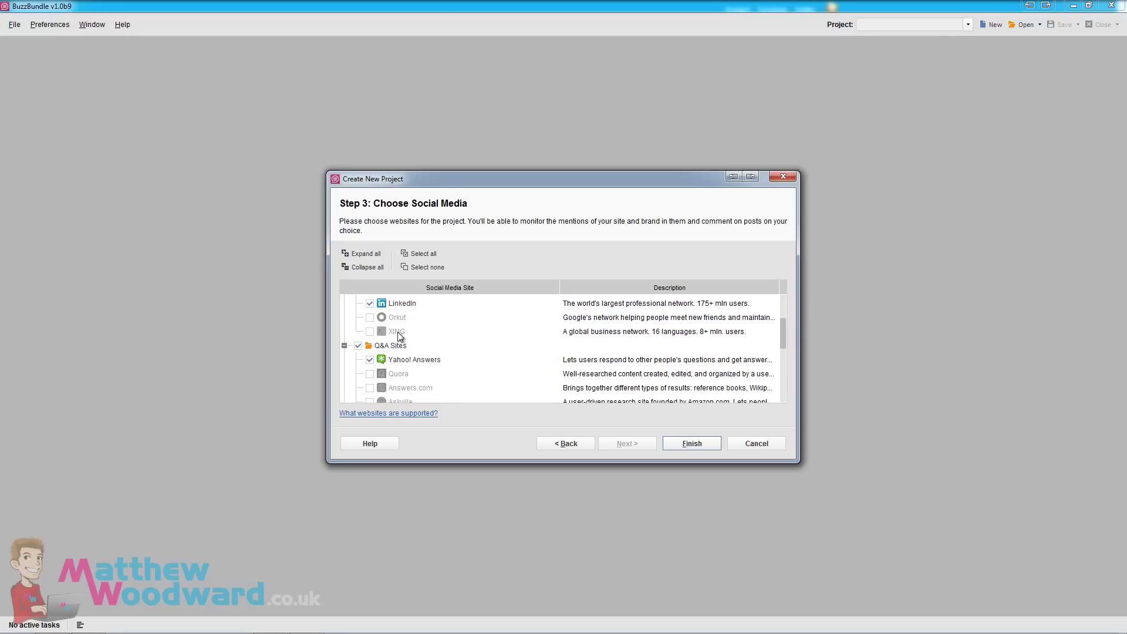
mouse_move(783, 323)
left_mouse_down()
mouse_move(777, 385)
mouse_move(779, 292)
left_mouse_up()
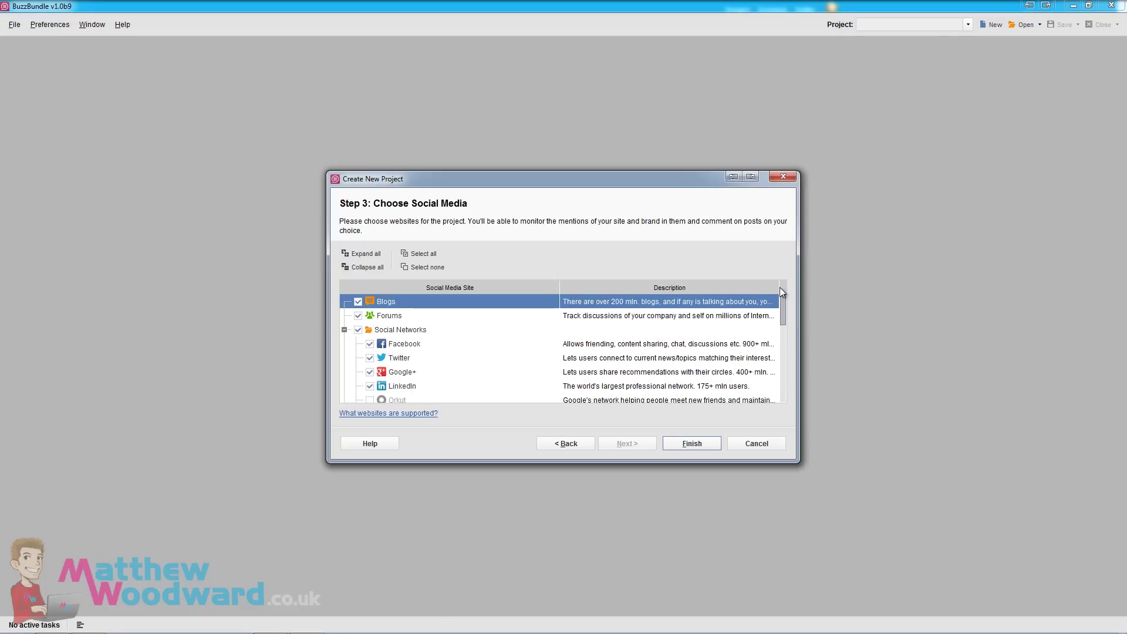
left_click(692, 444)
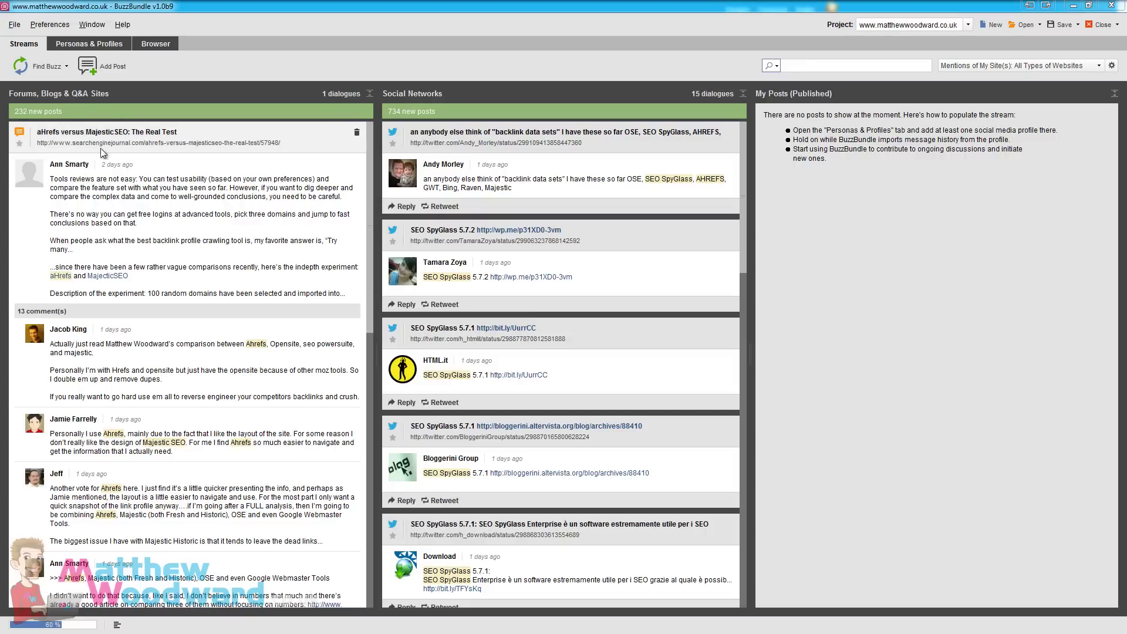
- Open the aHrefs versus MajesticSEO forum post in the browser and scroll through its comments
mouse_move(159, 142)
left_click(107, 146)
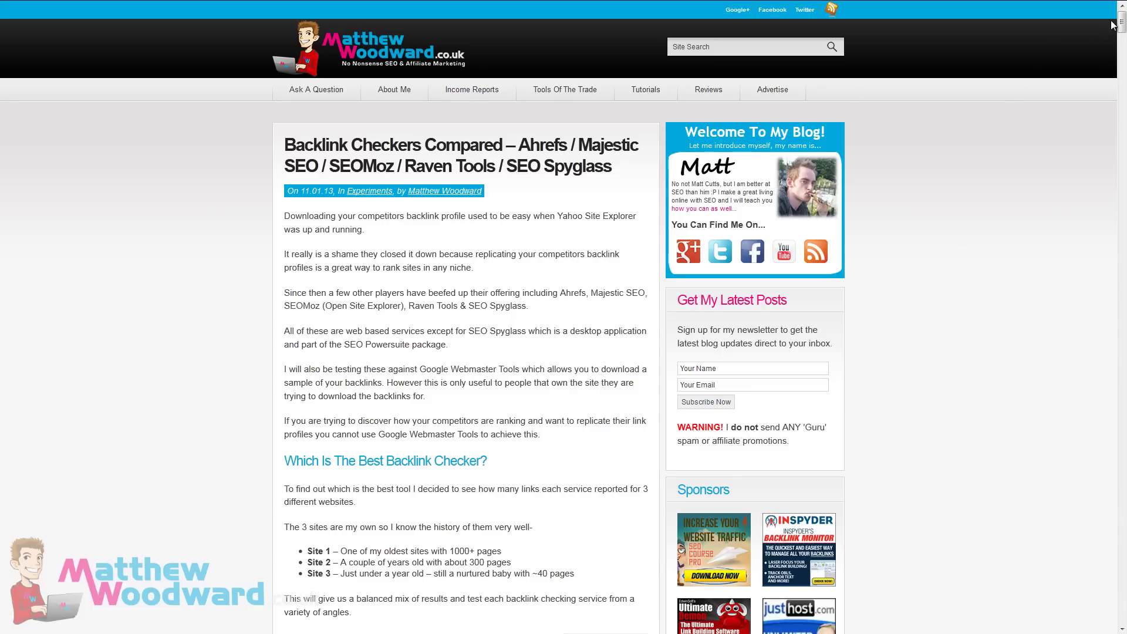
left_click_drag(1121, 24, 1070, 446)
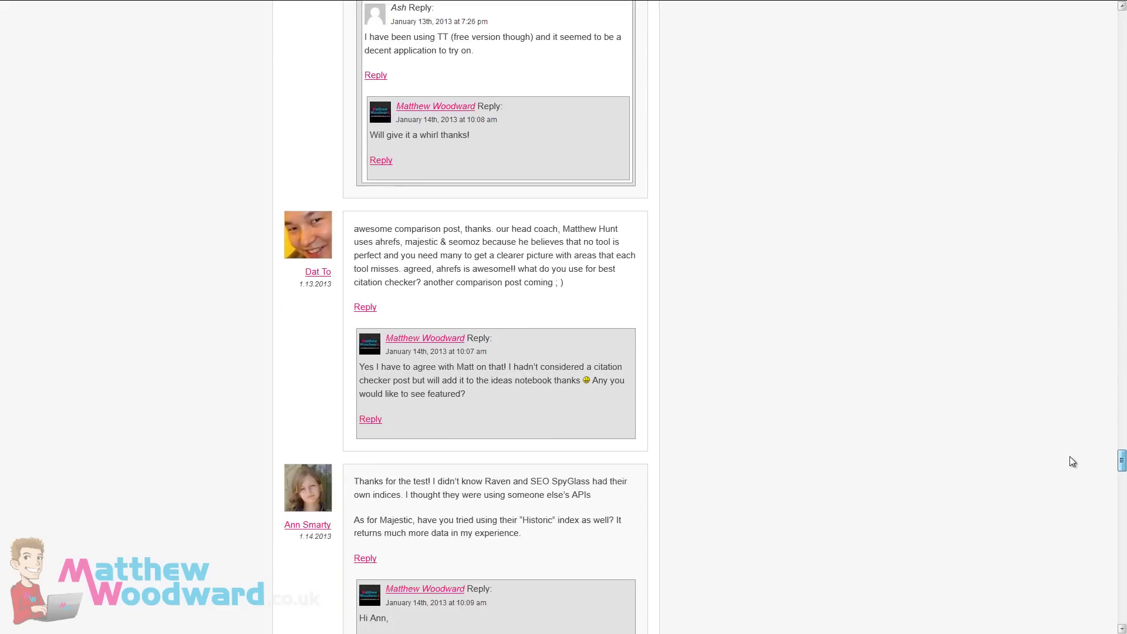
left_click_drag(1071, 452, 1072, 466)
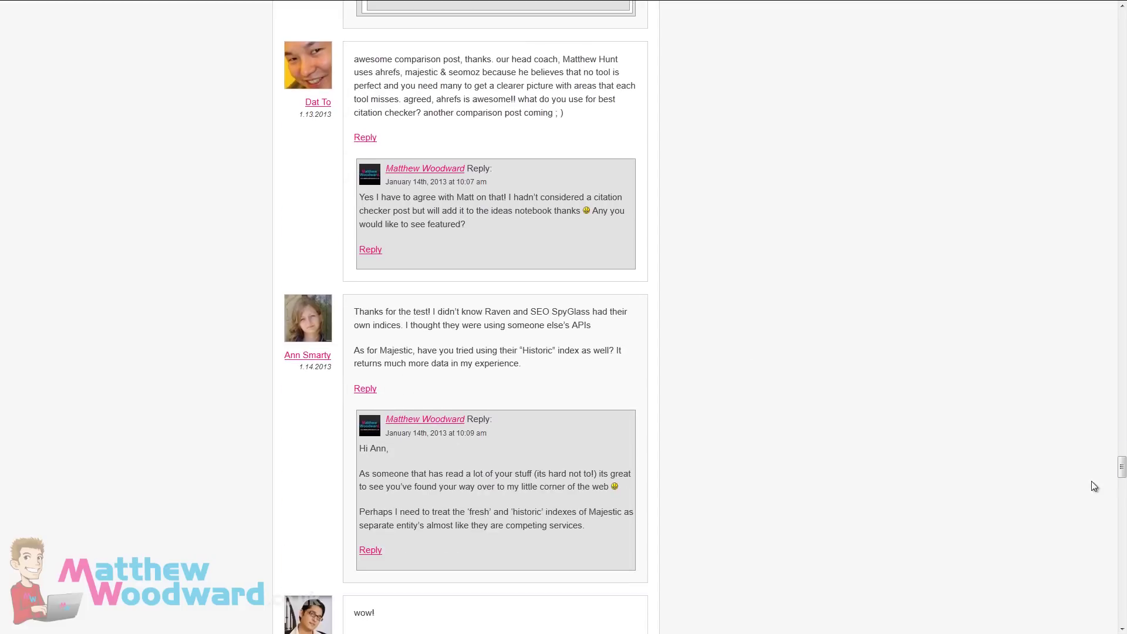
left_click_drag(1121, 469, 1093, 13)
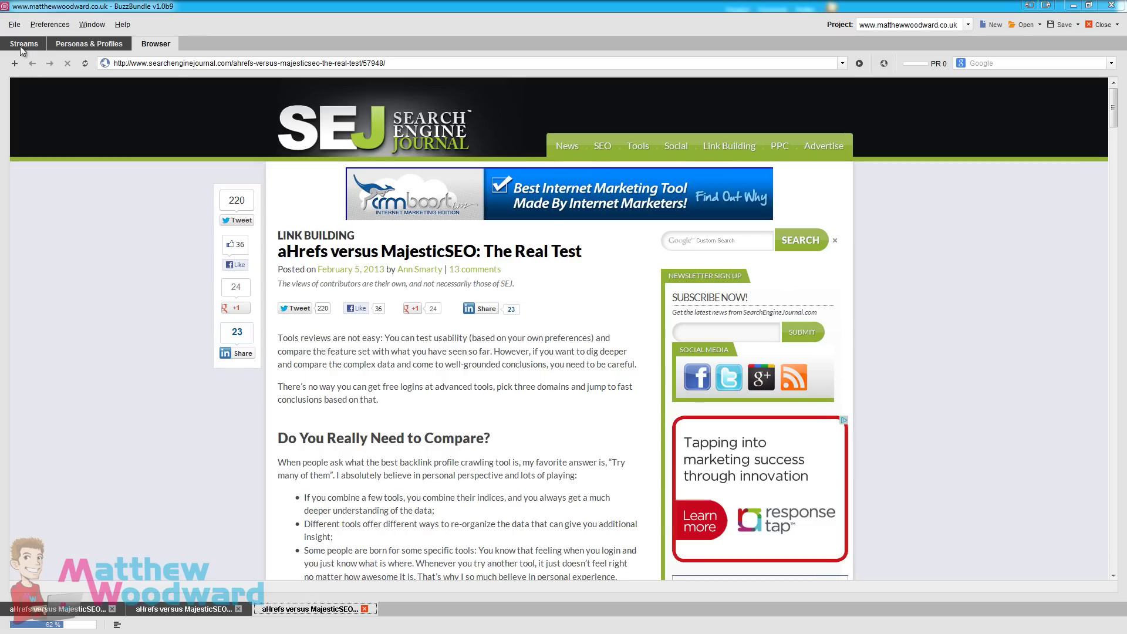
- Return to Streams, highlight the backlink comparison comment and scroll the Forums, Blogs & Q&A column
left_click(21, 46)
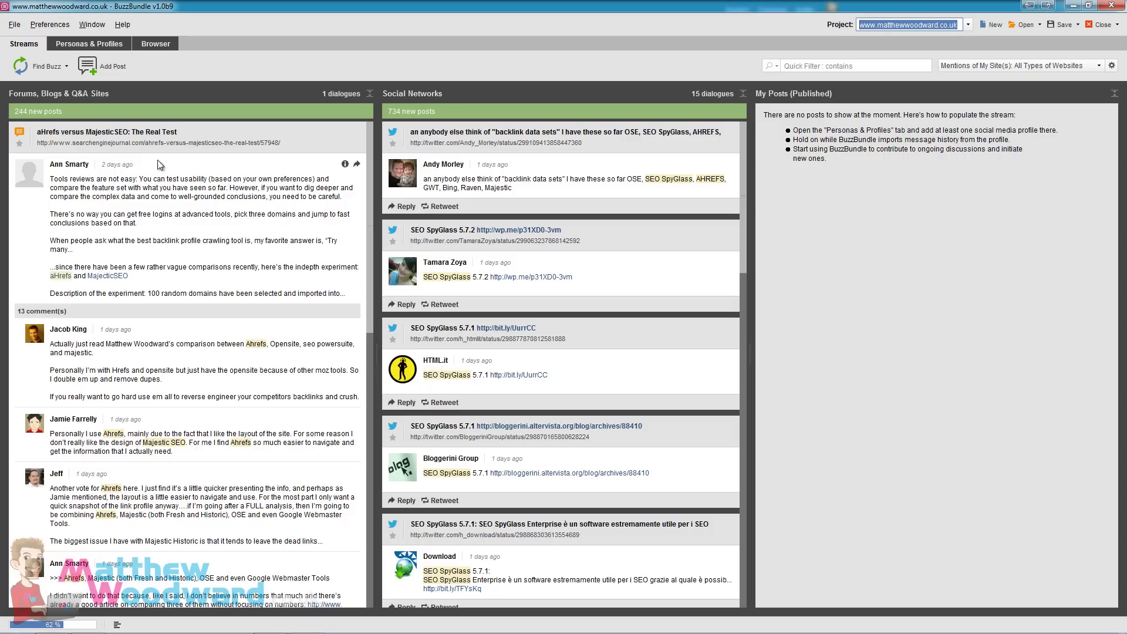
mouse_move(202, 361)
left_click_drag(106, 344, 284, 345)
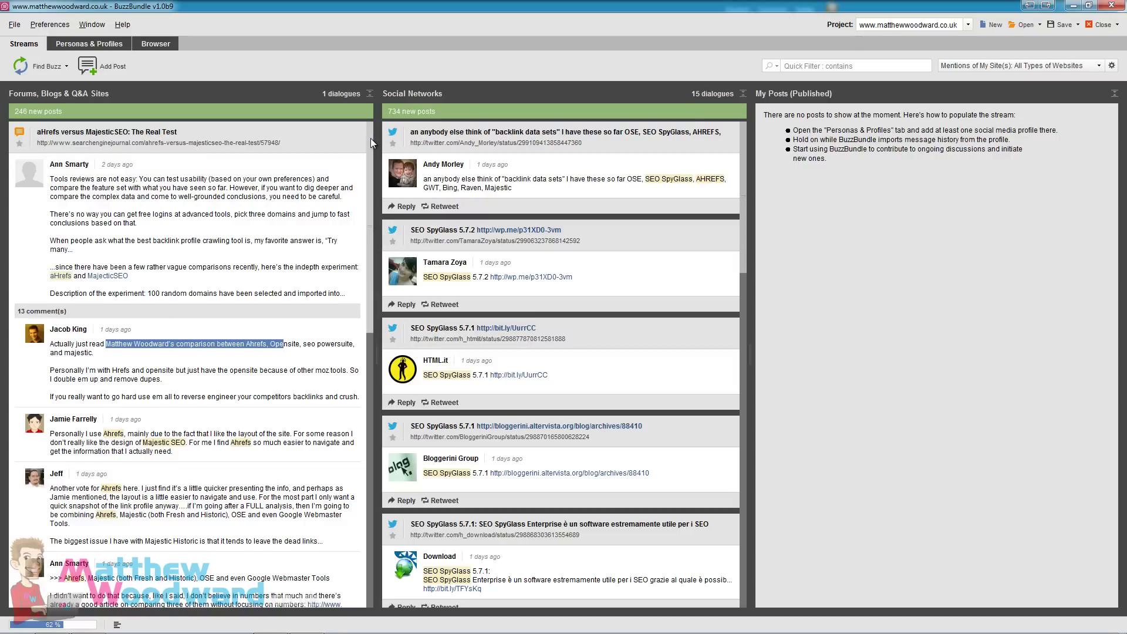
left_click_drag(371, 138, 375, 196)
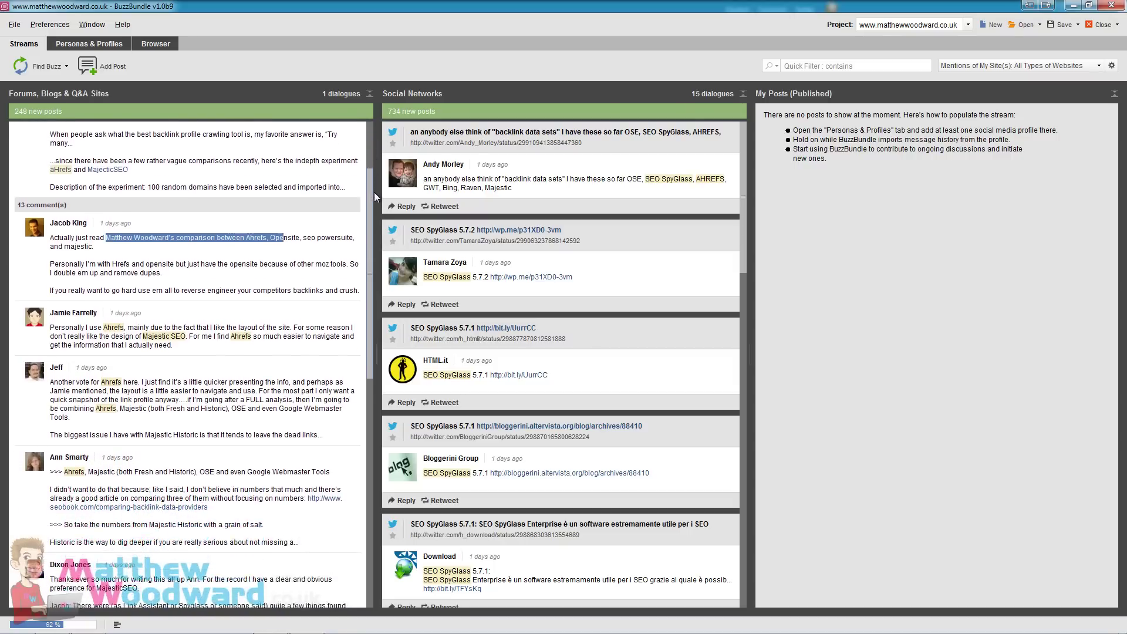
scroll(154, 458, "down", 2)
scroll(154, 446, "down", 5)
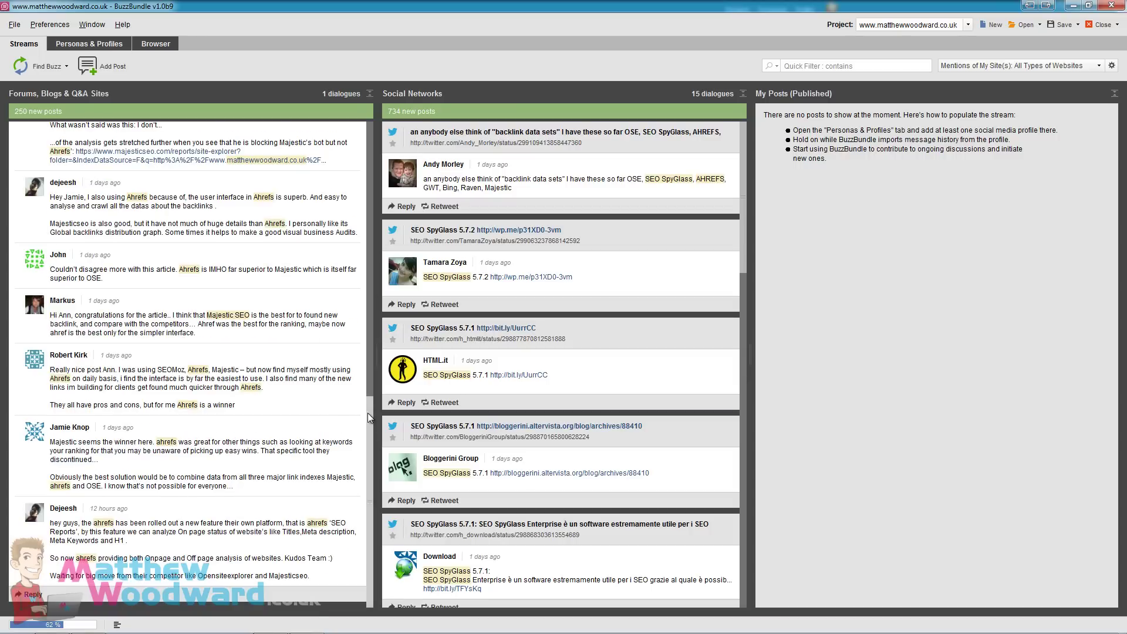
left_click_drag(367, 413, 378, 126)
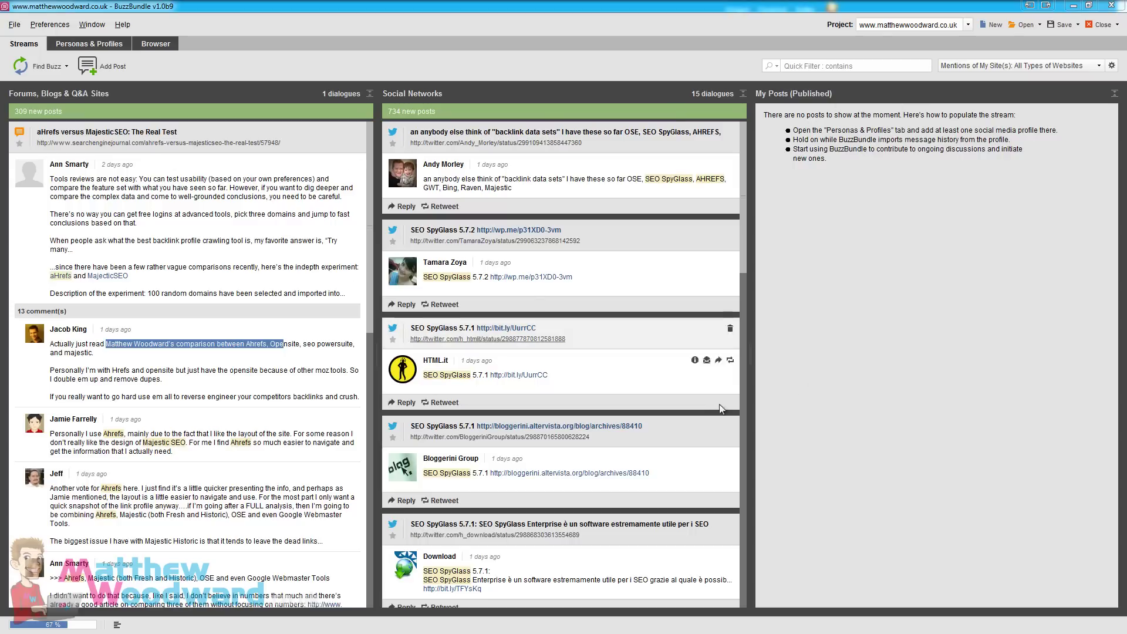
- Open the all-types-of-websites workspace for editing and review the forums stream's website list
left_click(1112, 66)
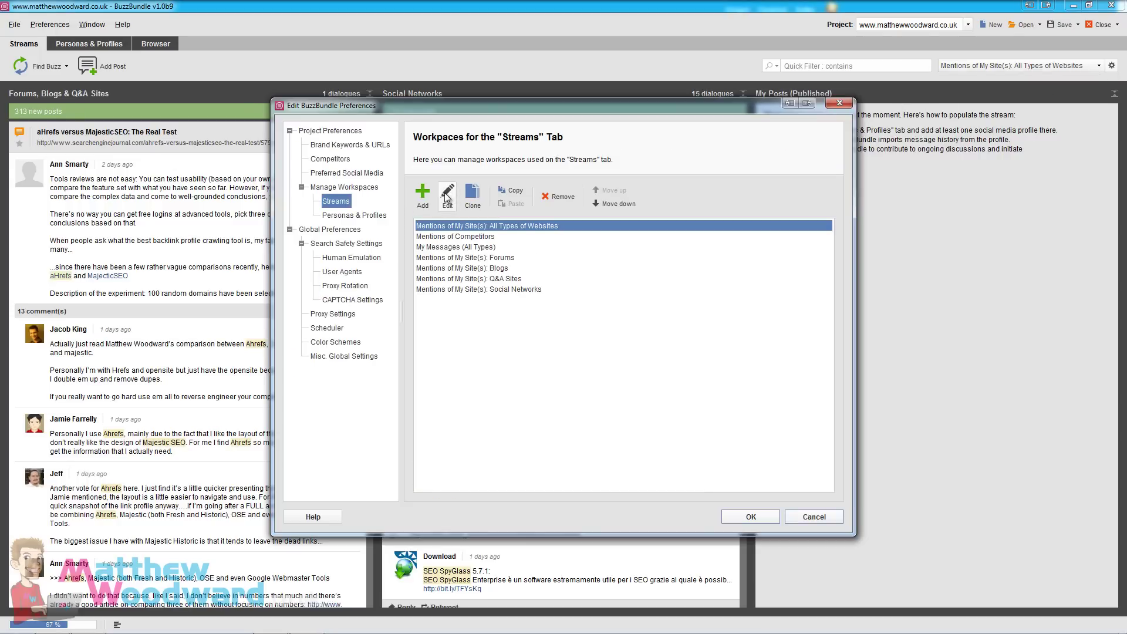
left_click(446, 195)
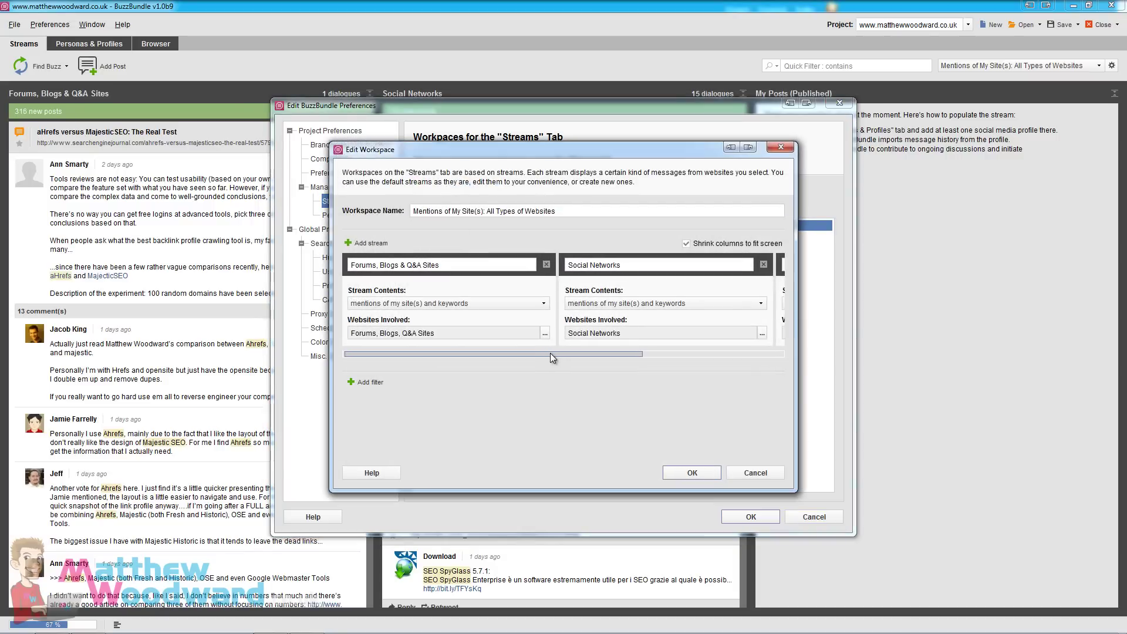
left_click_drag(549, 353, 733, 356)
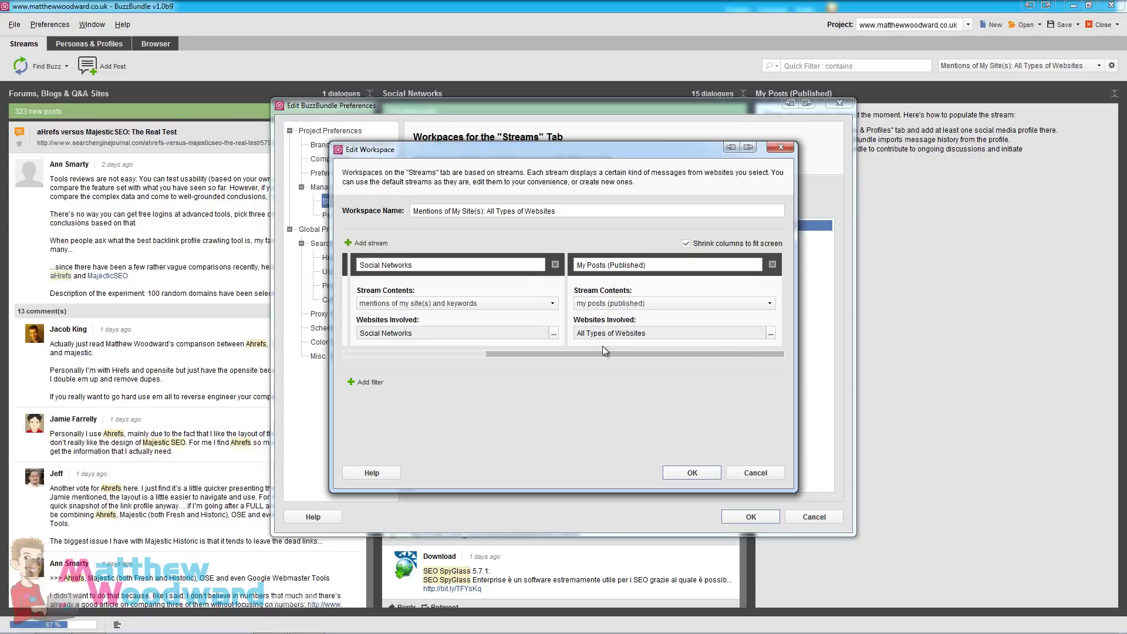
left_click_drag(642, 354, 431, 347)
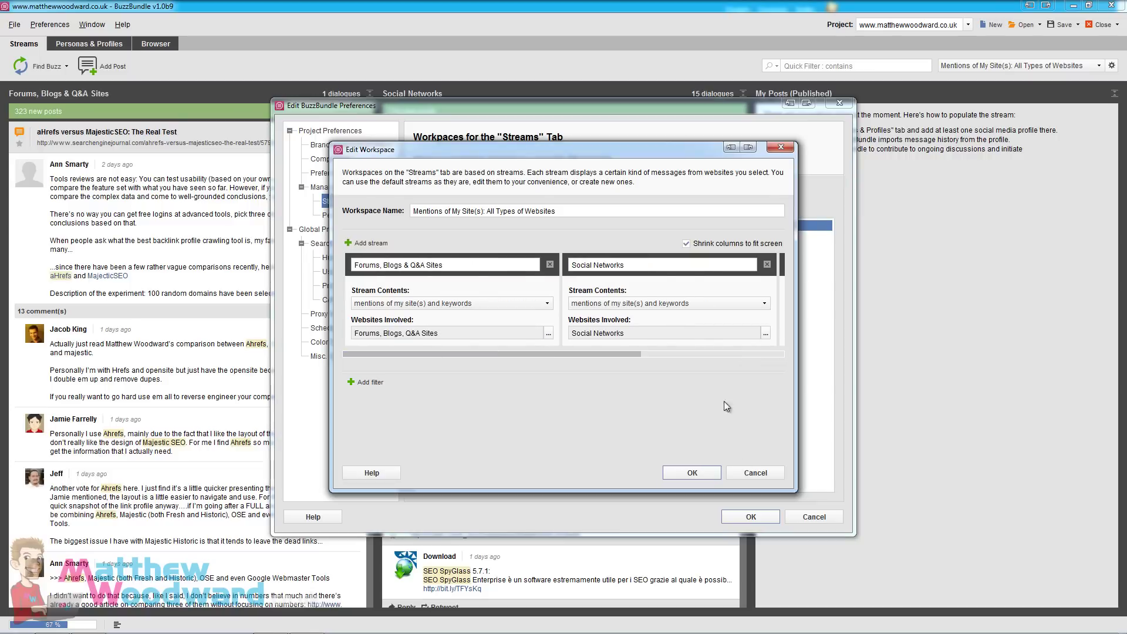
left_click(548, 332)
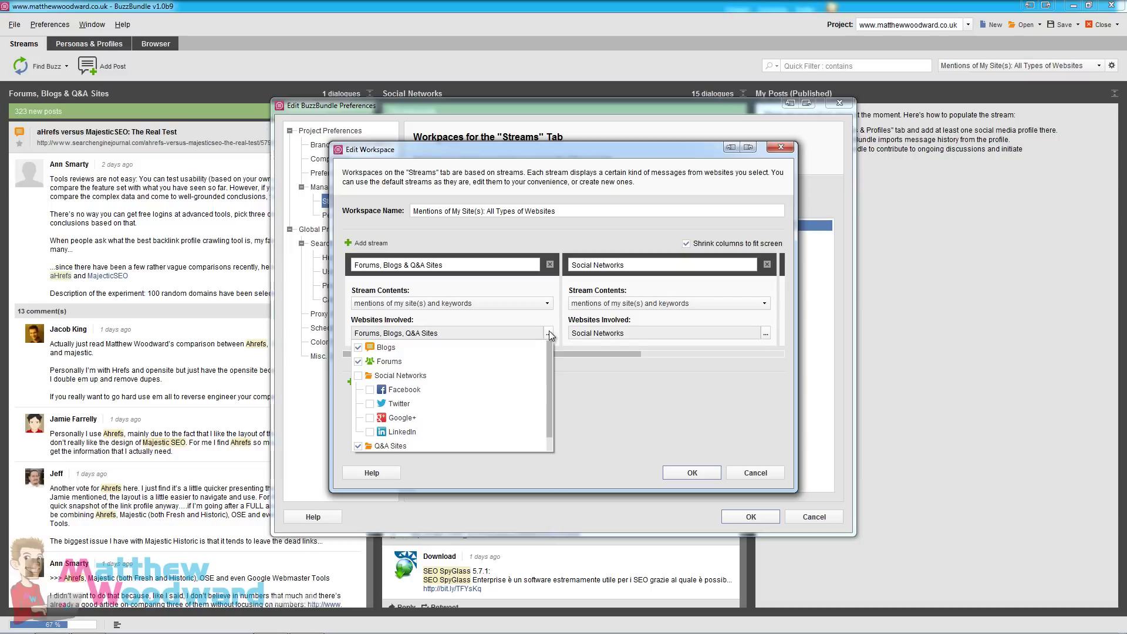
left_click_drag(547, 351, 550, 368)
left_click_drag(551, 375, 551, 332)
- Rename the first stream to Forums & Blogs and drop Q&A Sites from its websites
left_click(401, 268)
key("End")
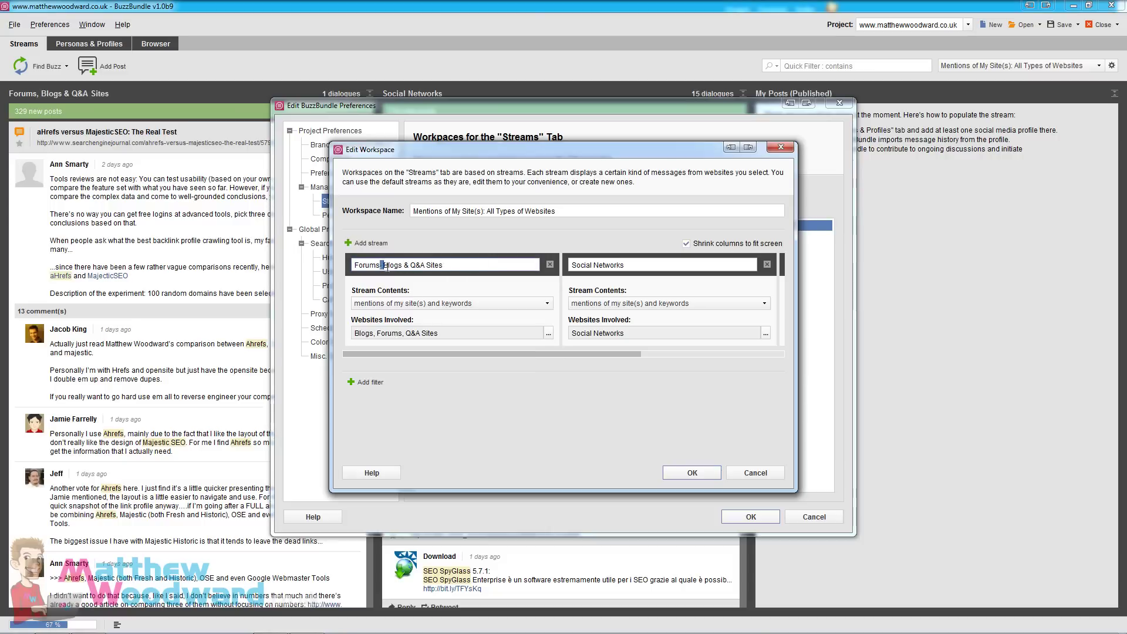
left_click_drag(380, 267, 527, 267)
type("&")
type(" Blogs")
left_click(548, 333)
scroll(367, 424, "down", 1)
left_click(358, 431)
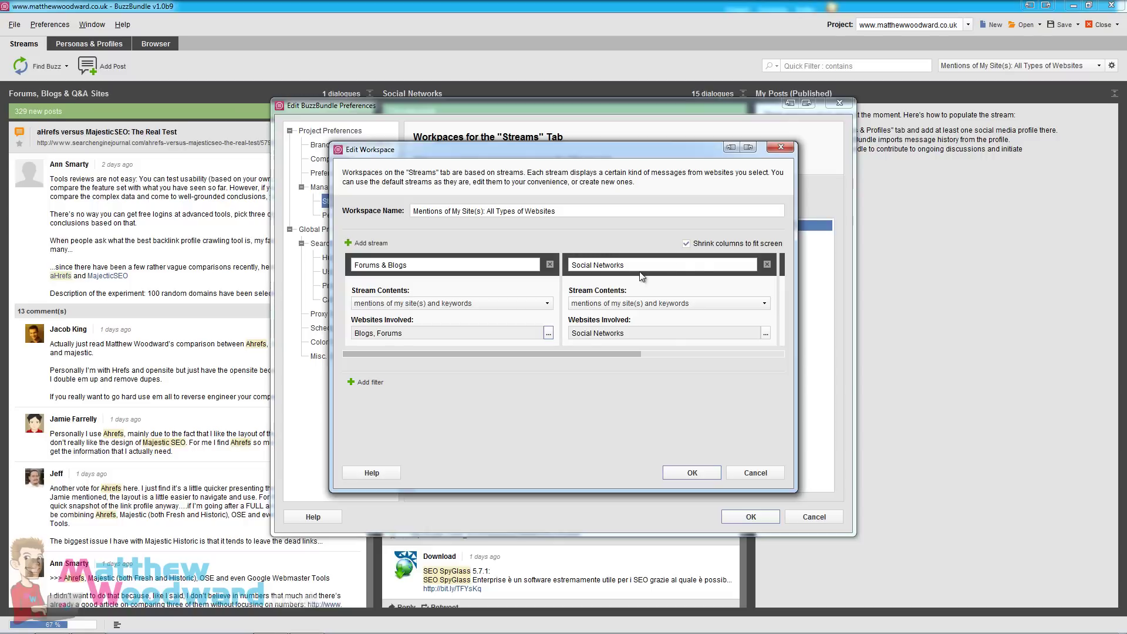
left_click_drag(617, 354, 730, 353)
left_click_drag(646, 354, 676, 354)
- Turn My Posts (Published) into a Q&A Sites stream tracking site and keyword mentions on Q&A sites only
left_click(583, 264)
key("ctrl+a")
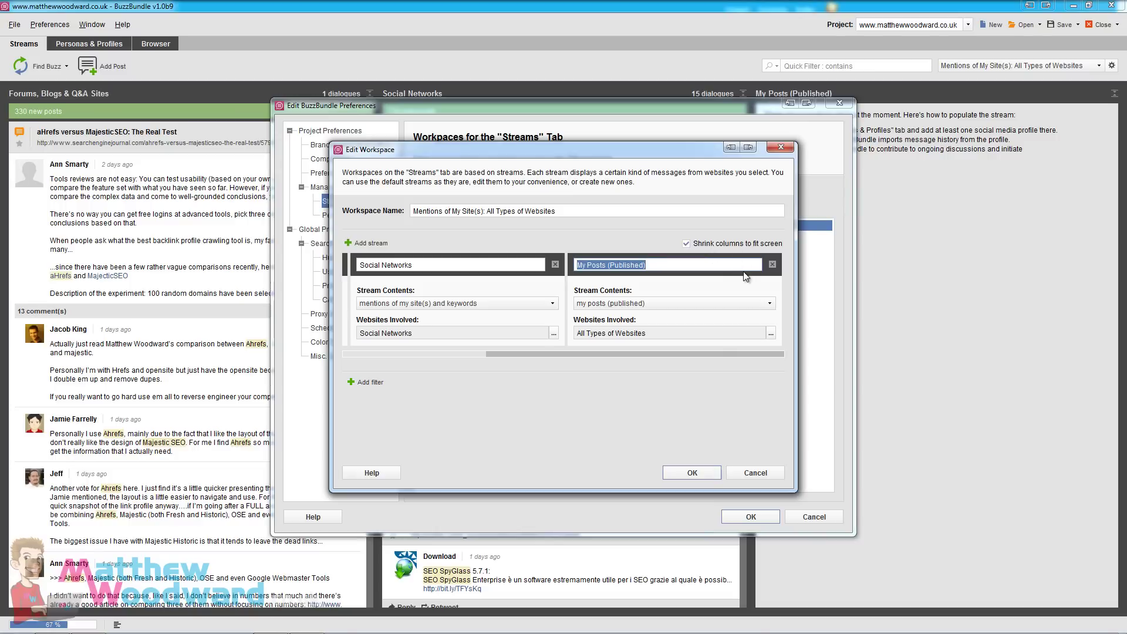
type("Q&A Sites")
left_click(690, 300)
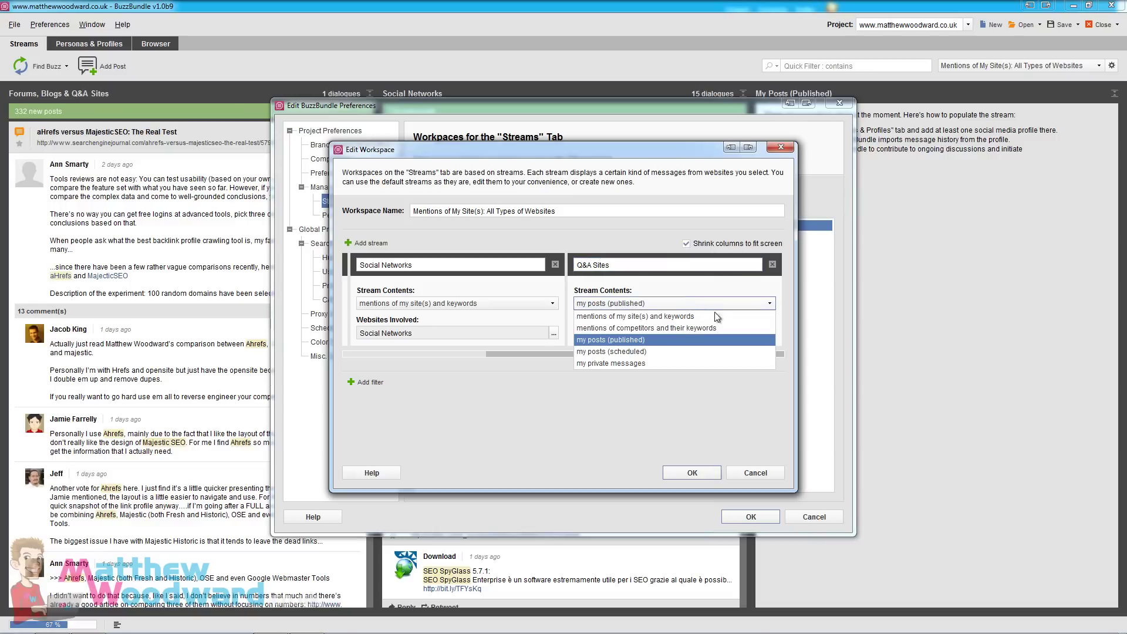
left_click(714, 317)
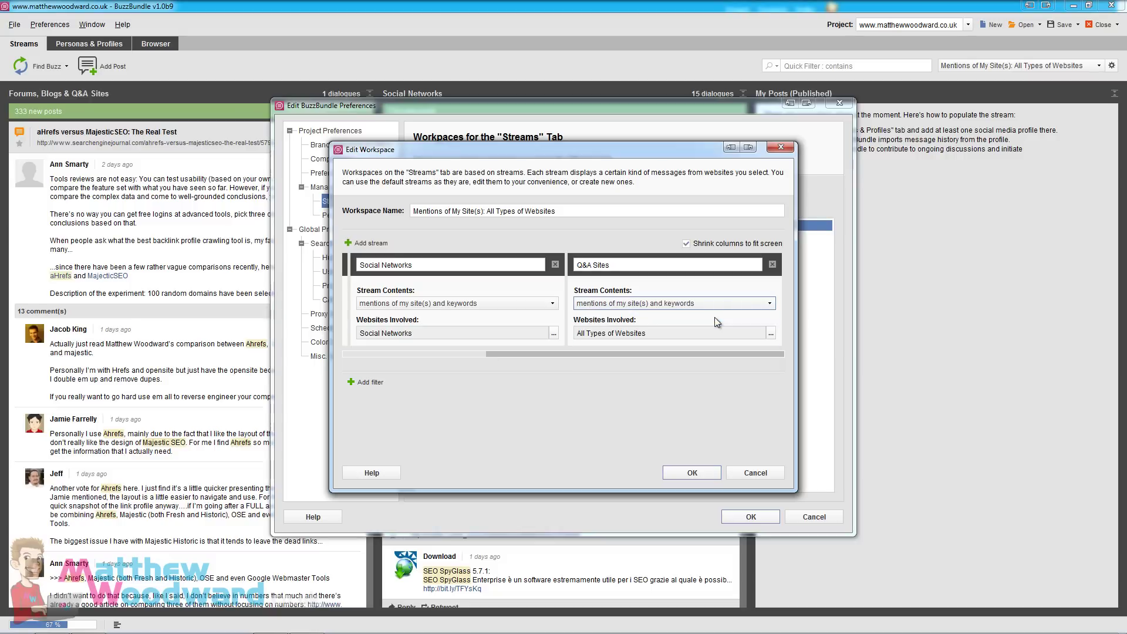
left_click(770, 332)
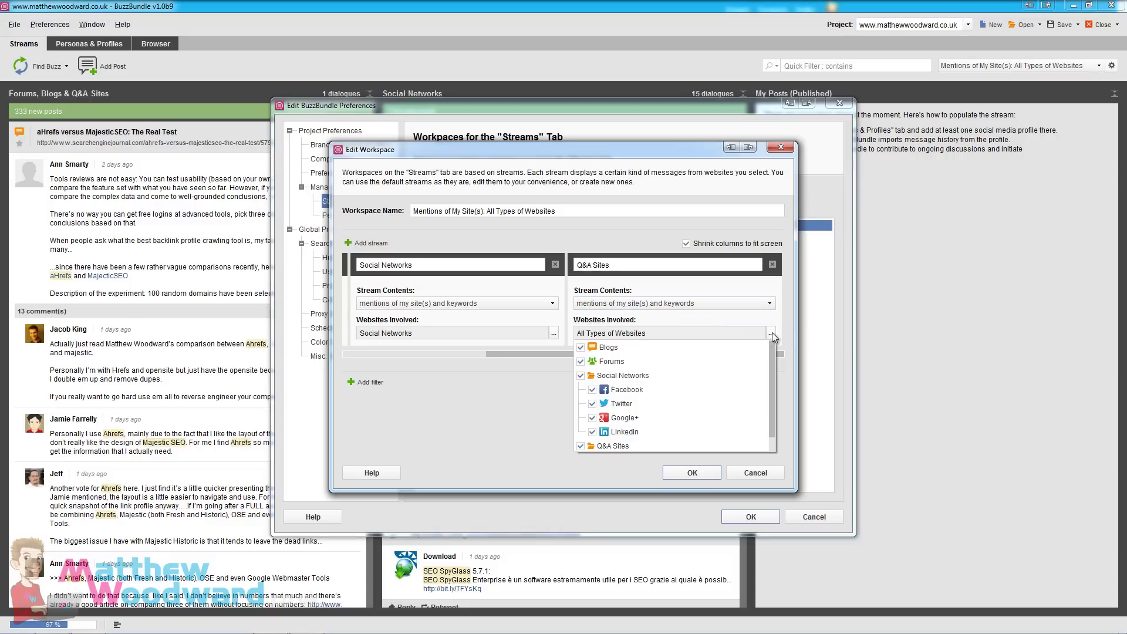
left_click(580, 347)
left_click(580, 375)
scroll(590, 393, "down", 1)
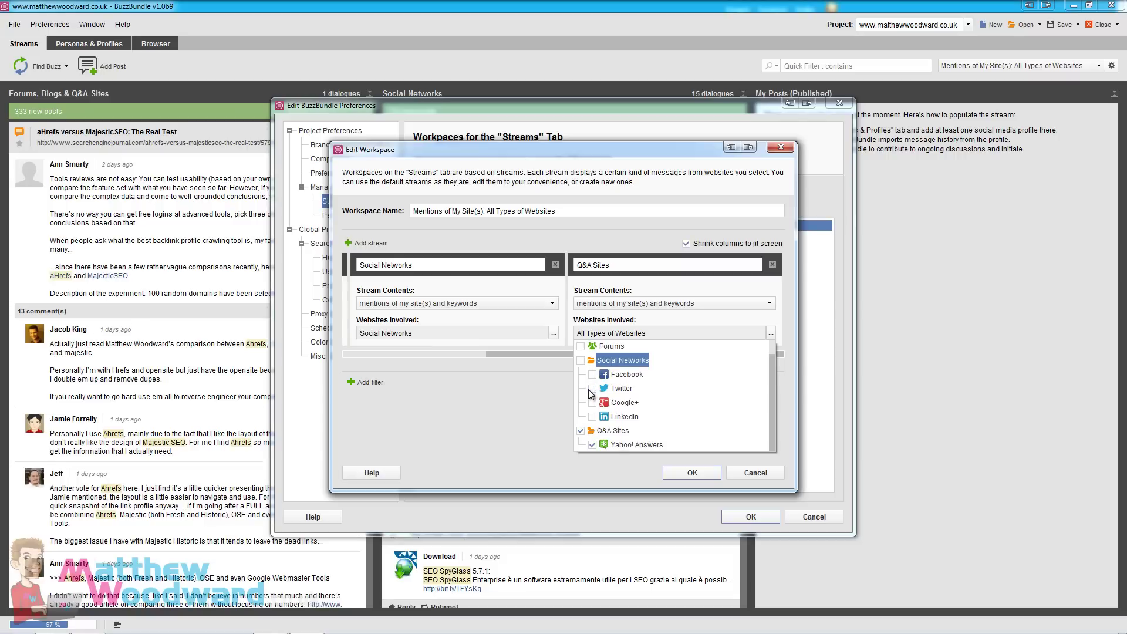
left_click(715, 473)
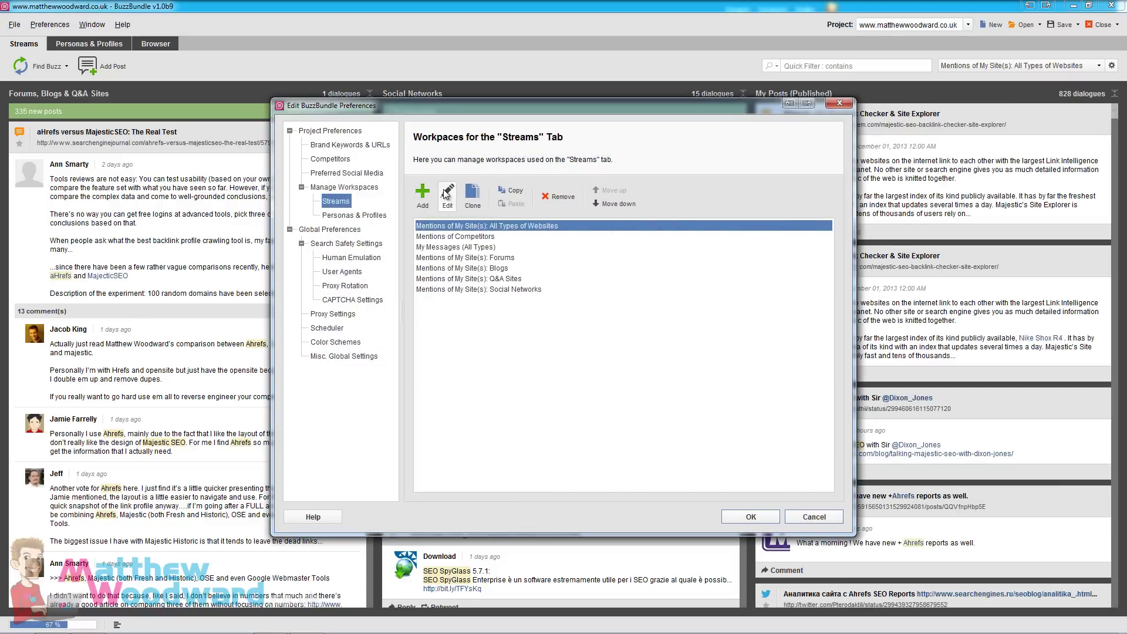
- Reopen the edited workspace to verify its streams, then close the editor
left_click(447, 193)
left_click_drag(593, 357, 710, 355)
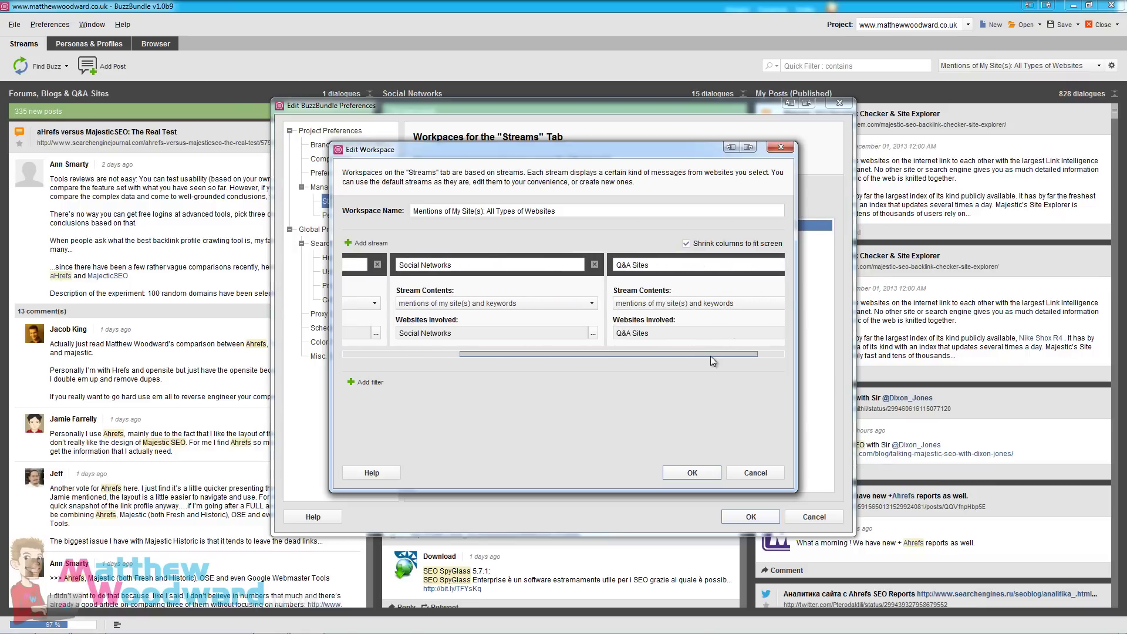
left_click(692, 473)
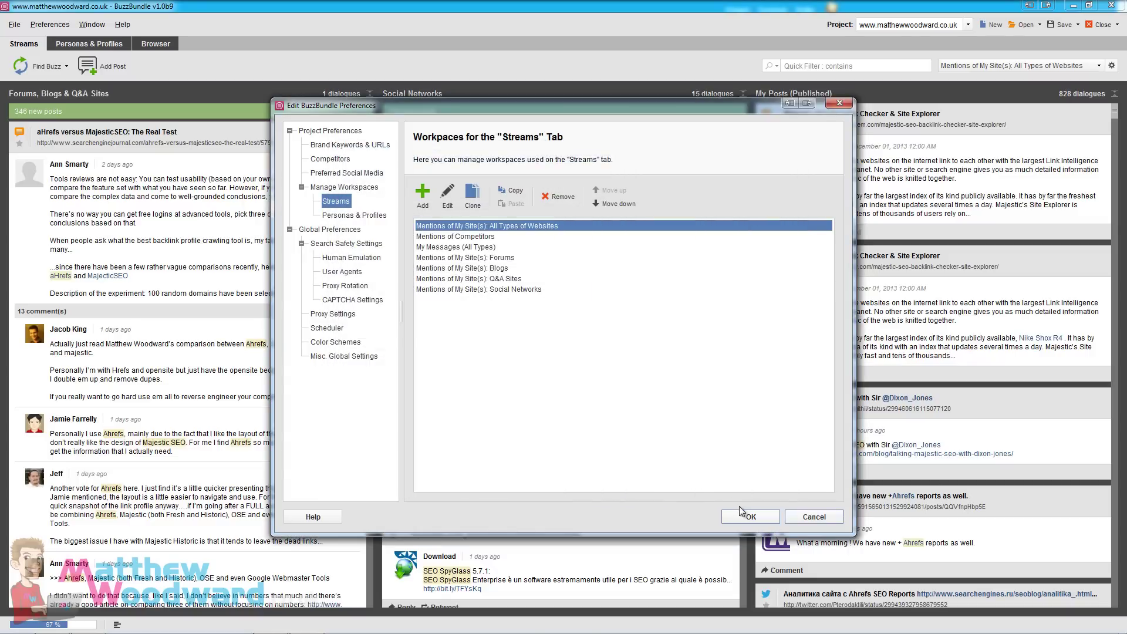
- Confirm the Edit BuzzBundle Preferences dialog to rebuild the stream columns
left_click(742, 512)
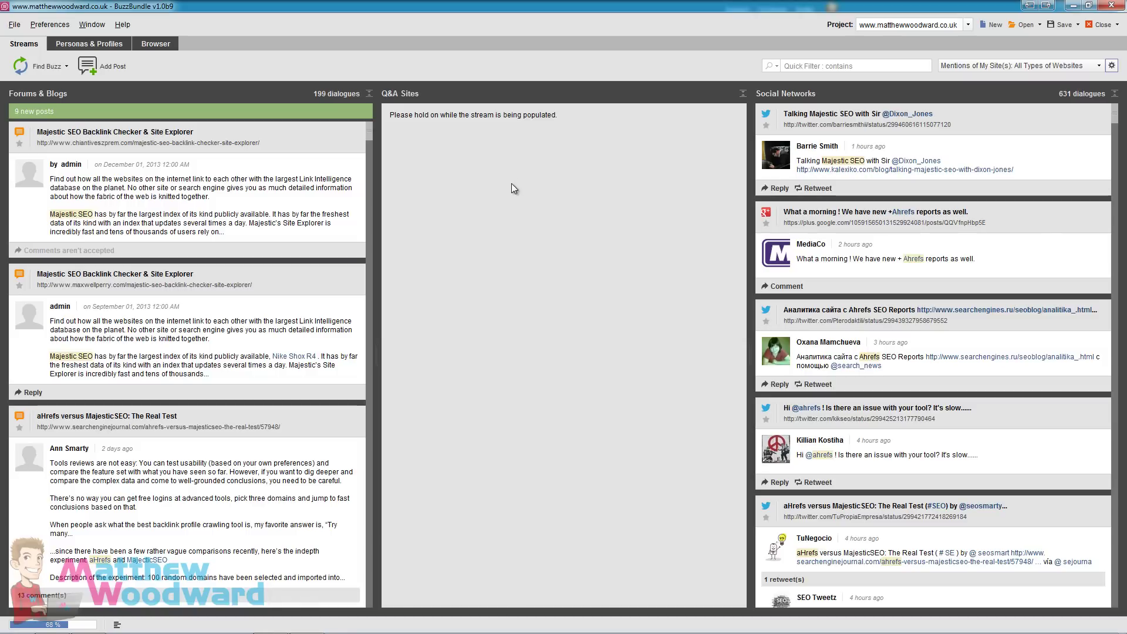
left_click(50, 25)
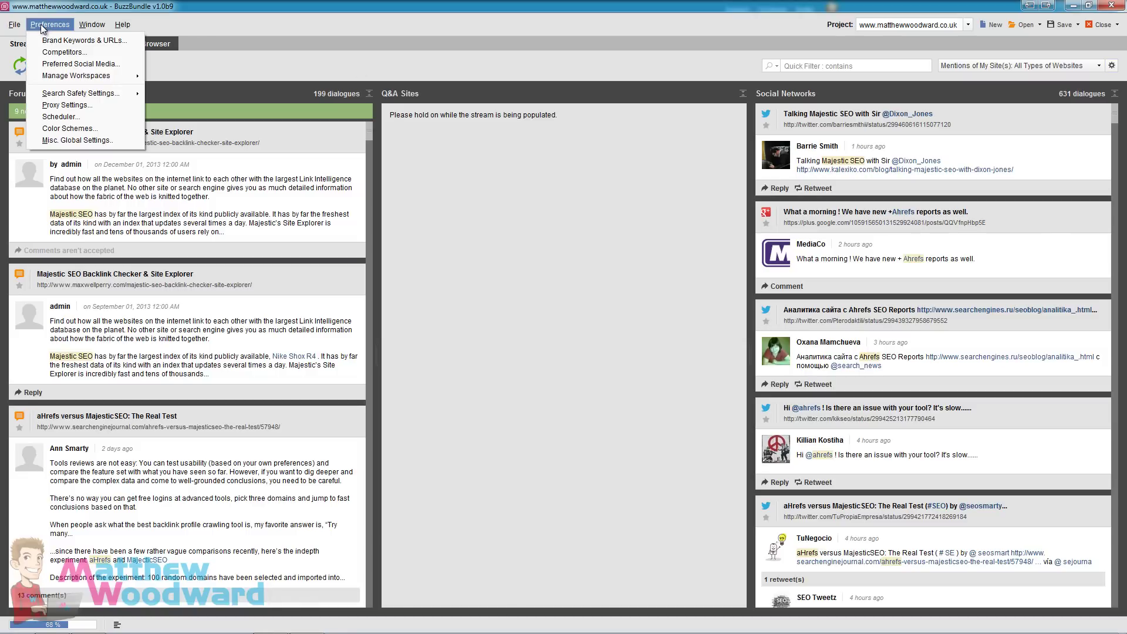
left_click(411, 192)
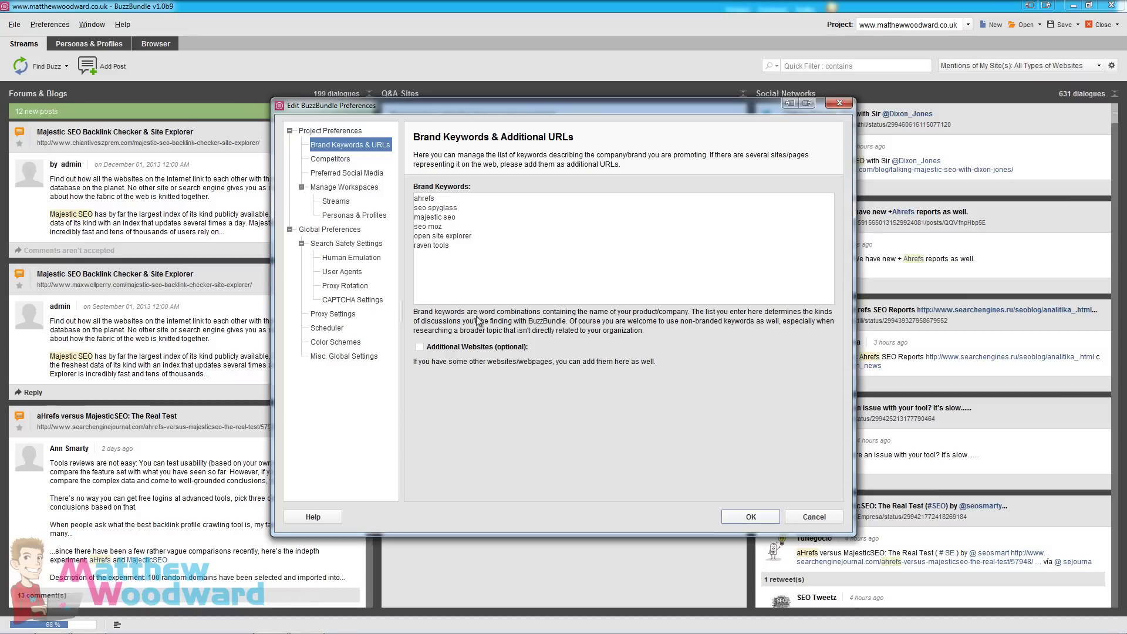
left_click(326, 162)
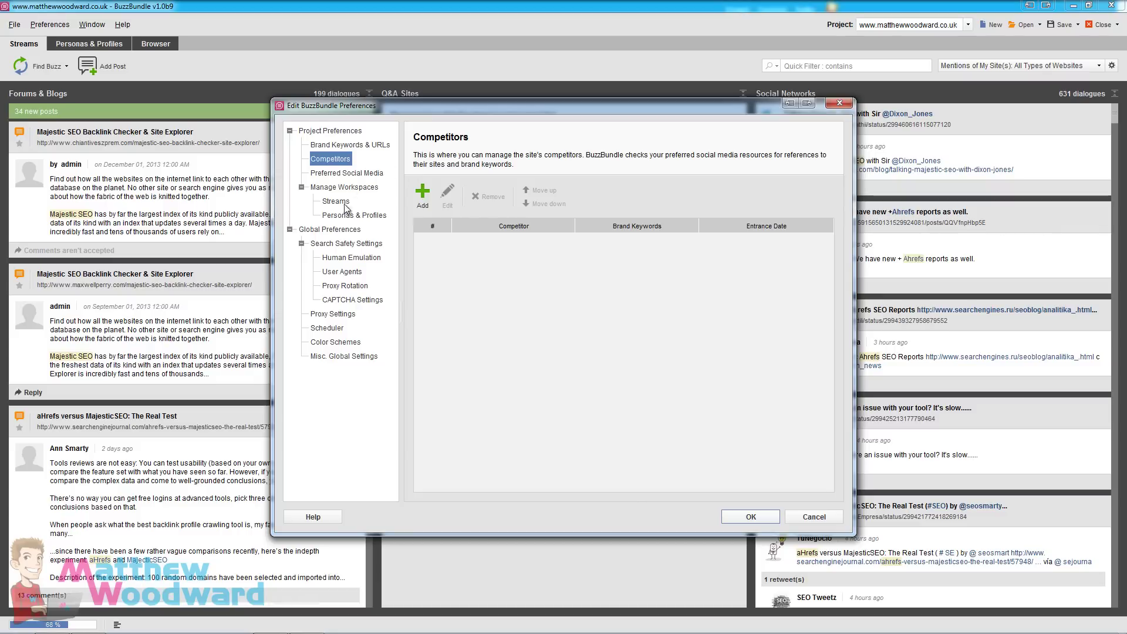
left_click(335, 286)
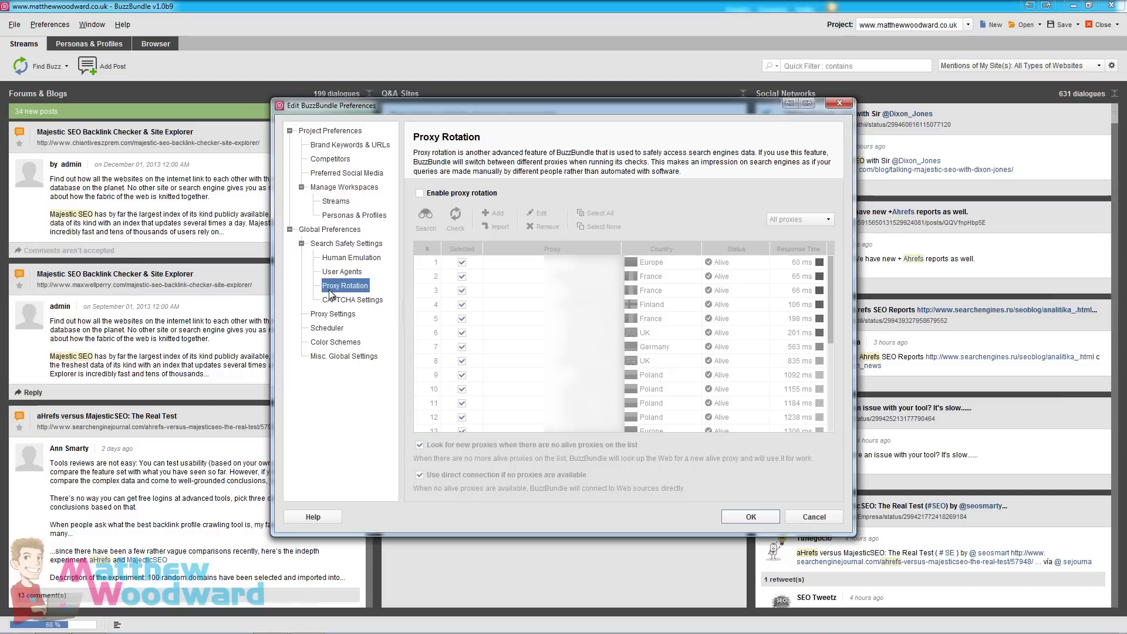
left_click(345, 145)
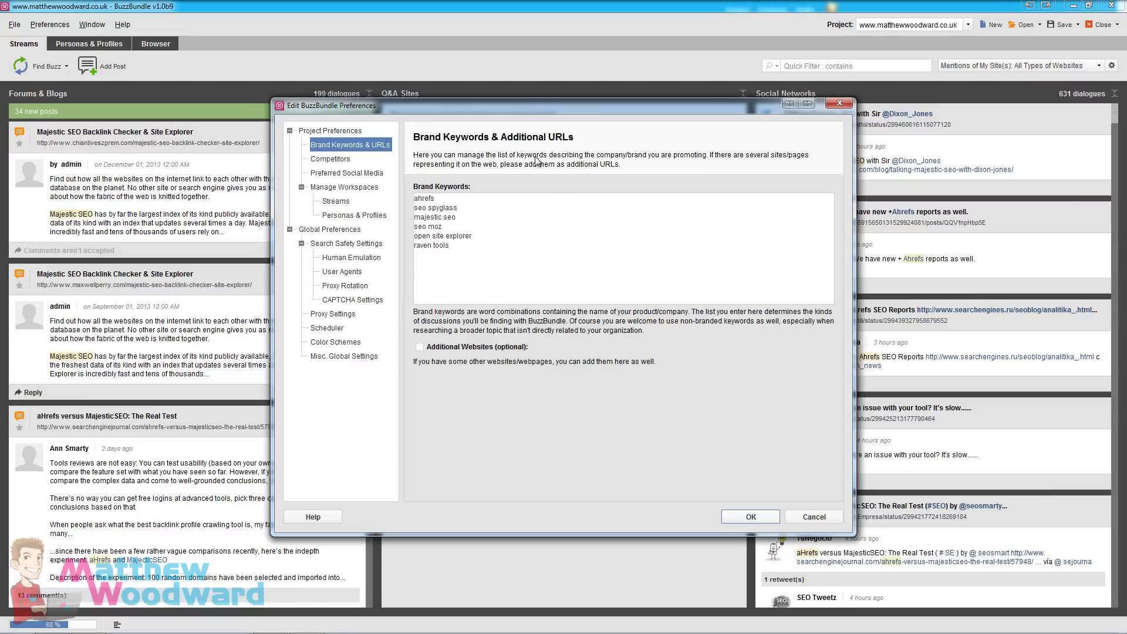
left_click(345, 285)
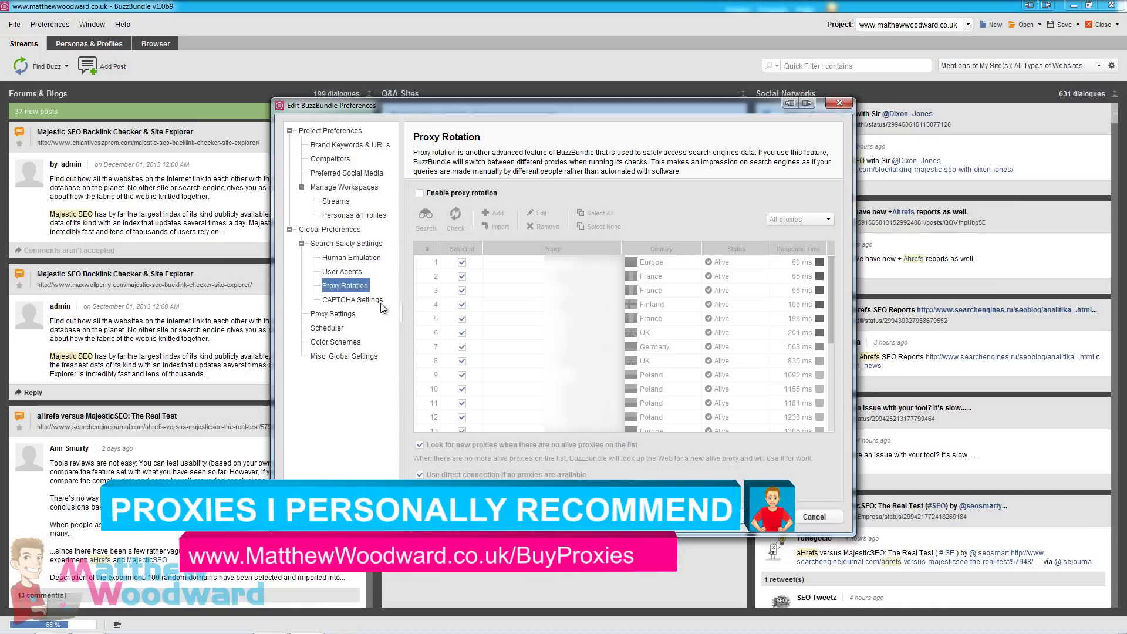
left_click(364, 147)
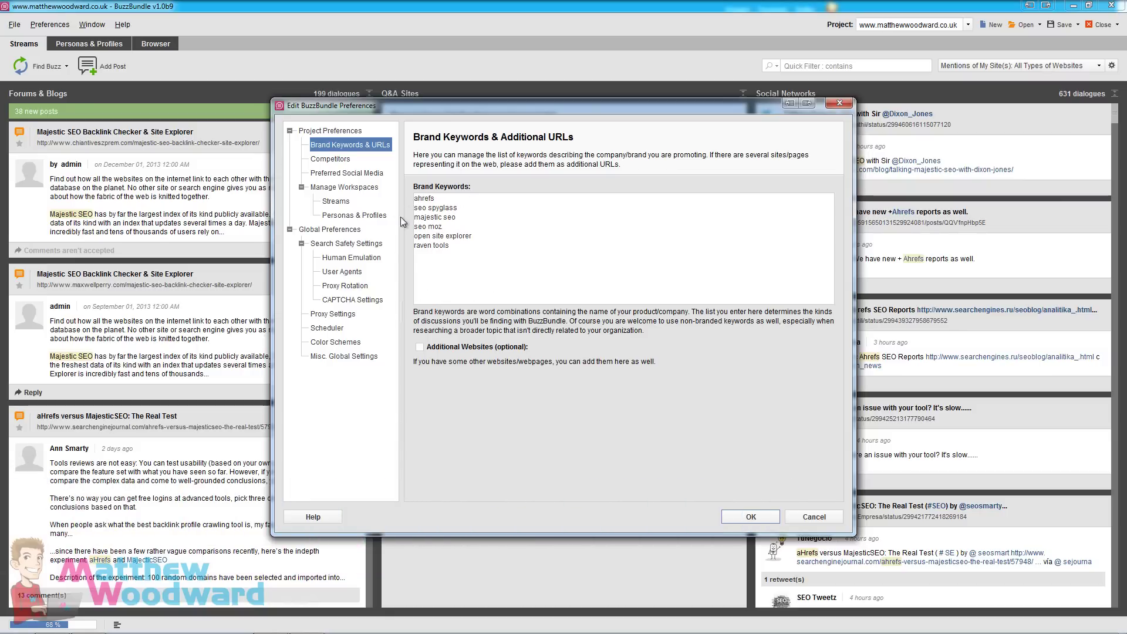
left_click(359, 133)
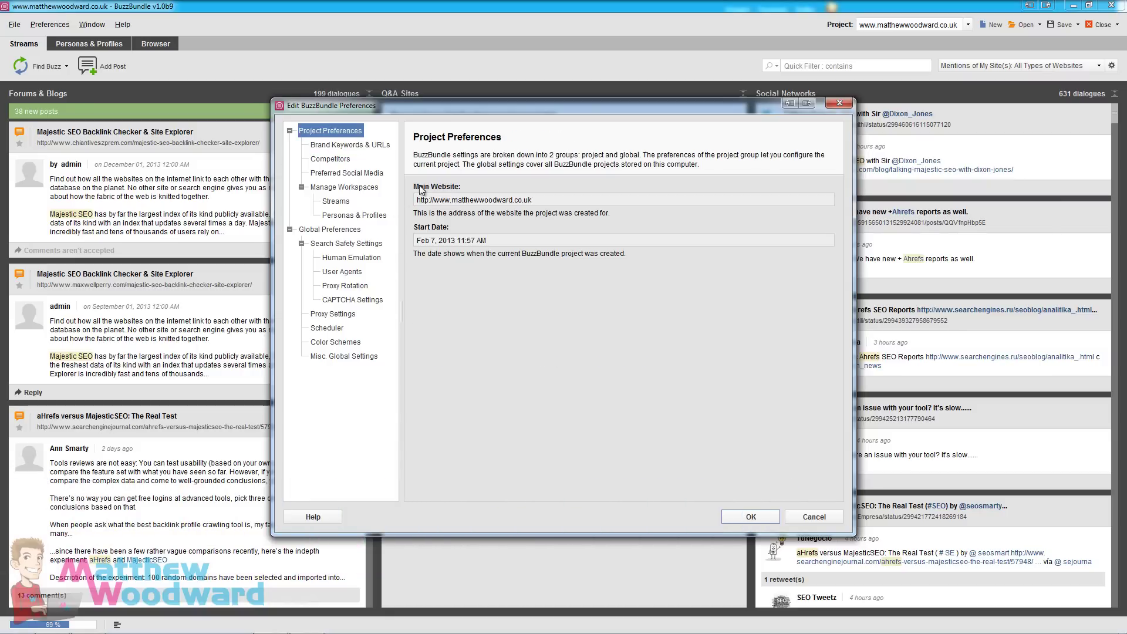
left_click(741, 517)
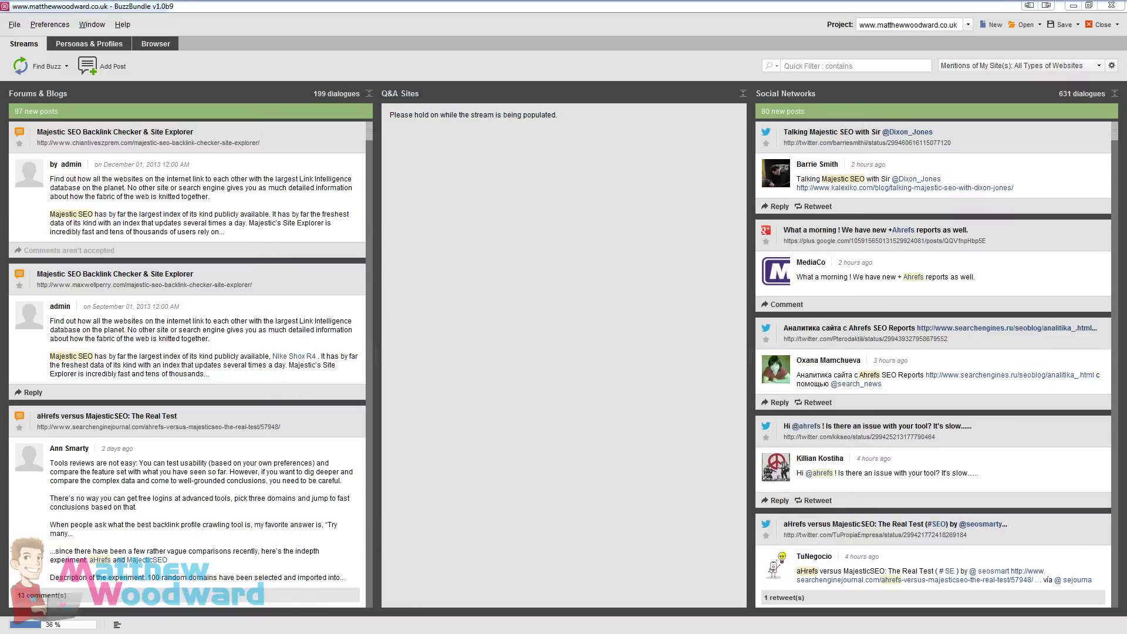
- Start a new Matthew Woodward persona with name, username MatthewWoodward and password
left_click(100, 44)
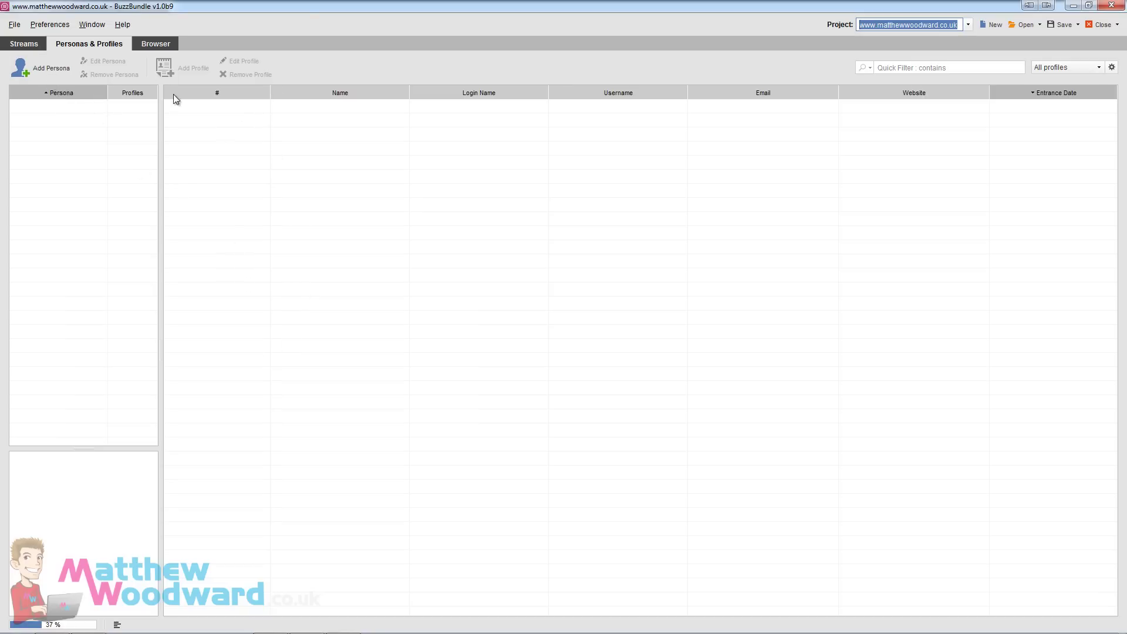
left_click(57, 75)
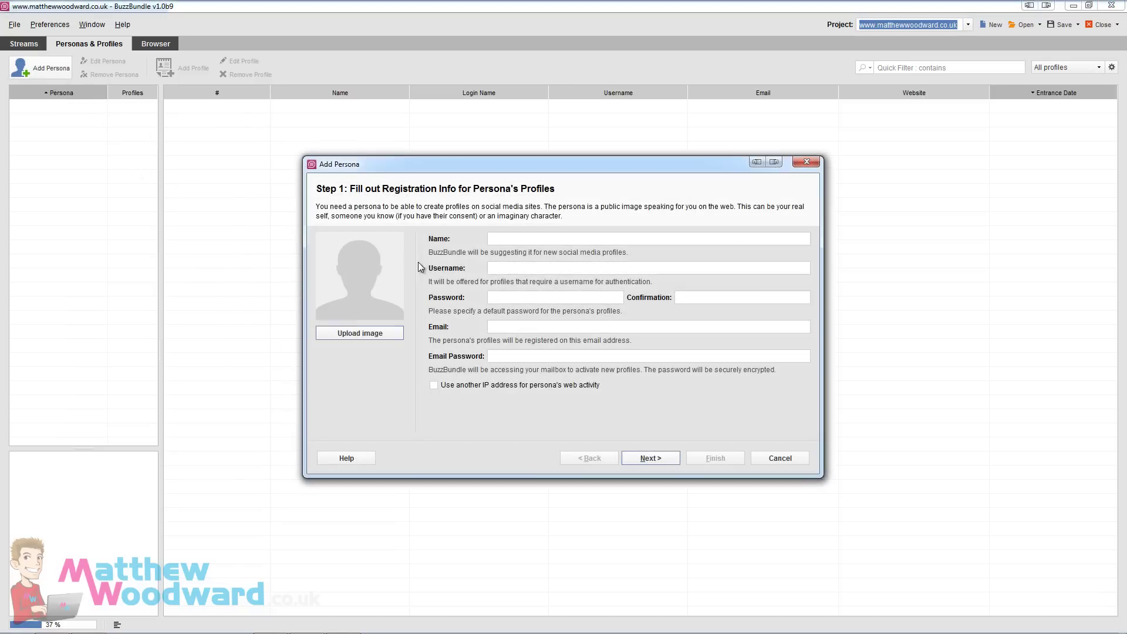
left_click(508, 240)
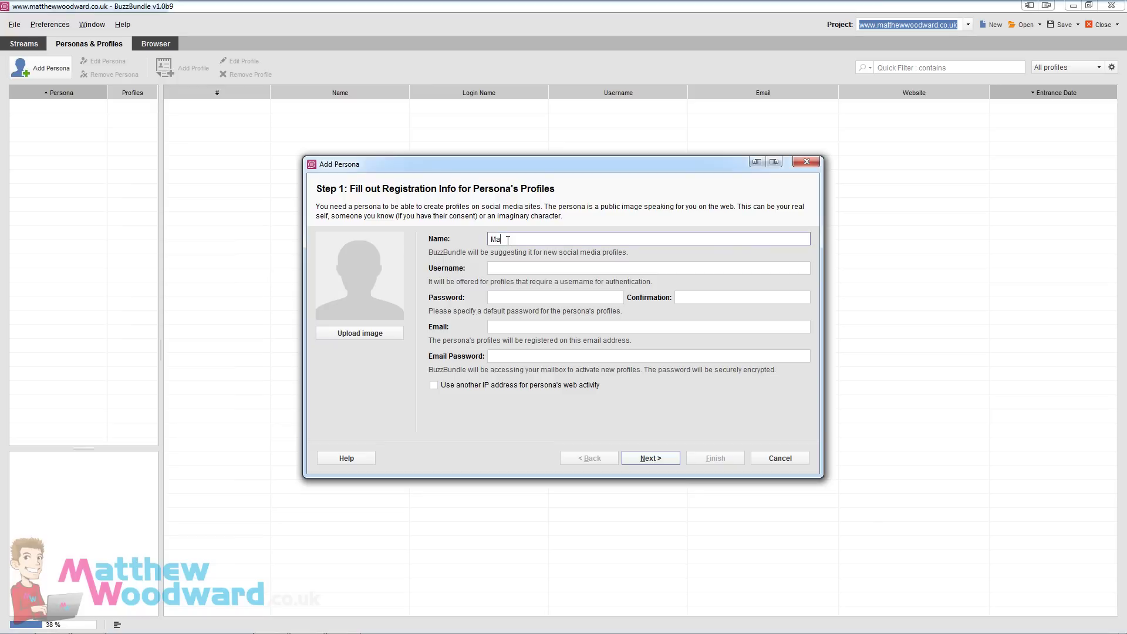
key("Tab")
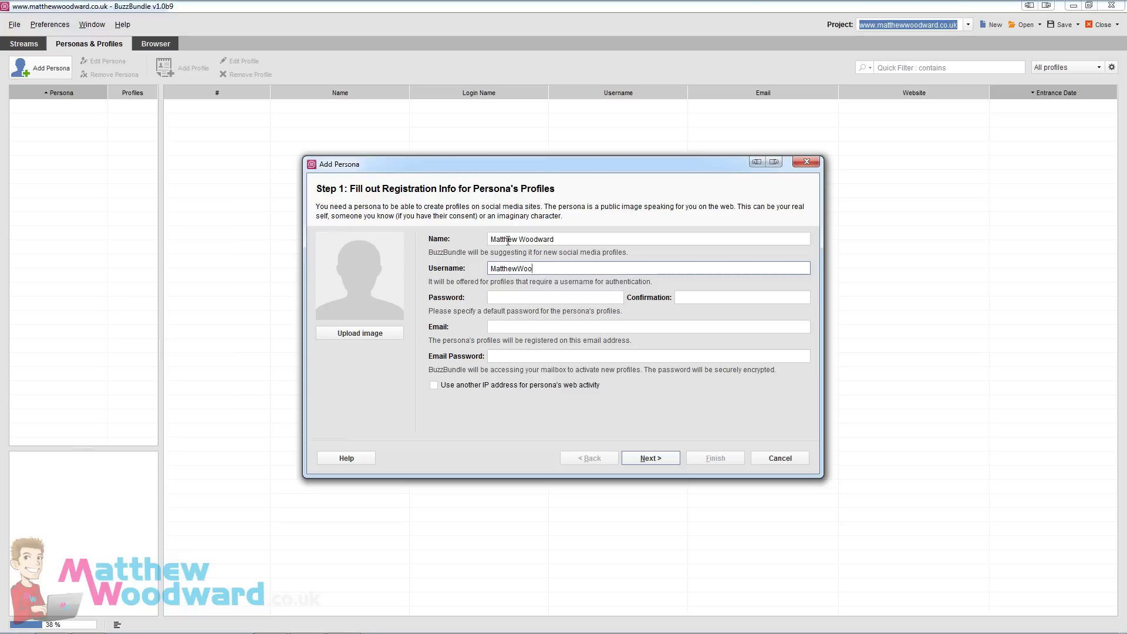
key("Tab")
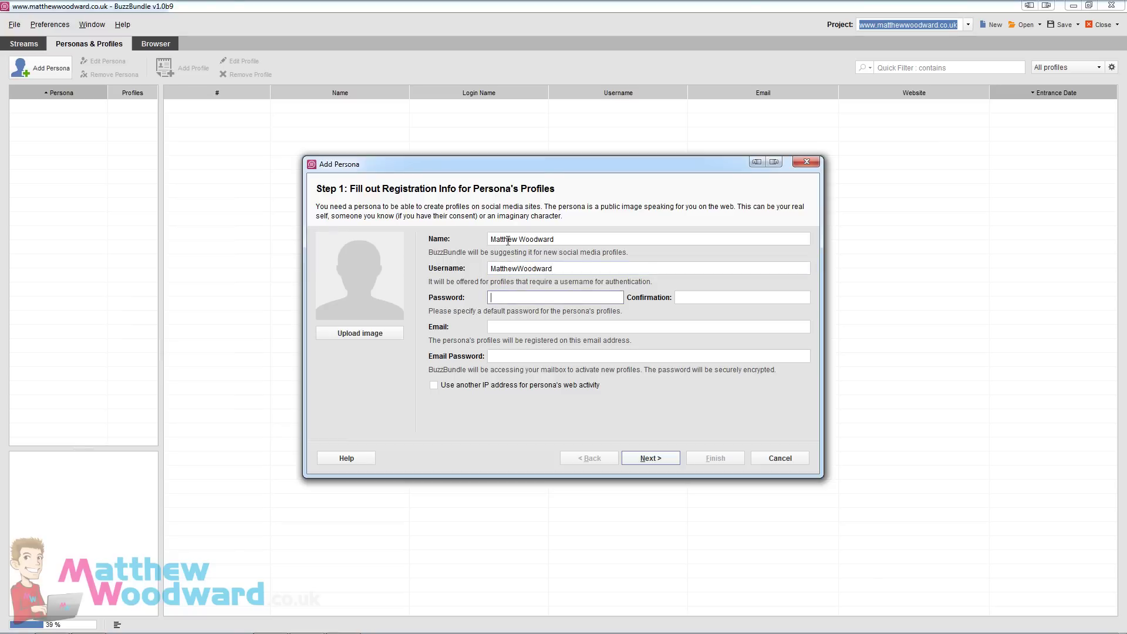
key("Tab")
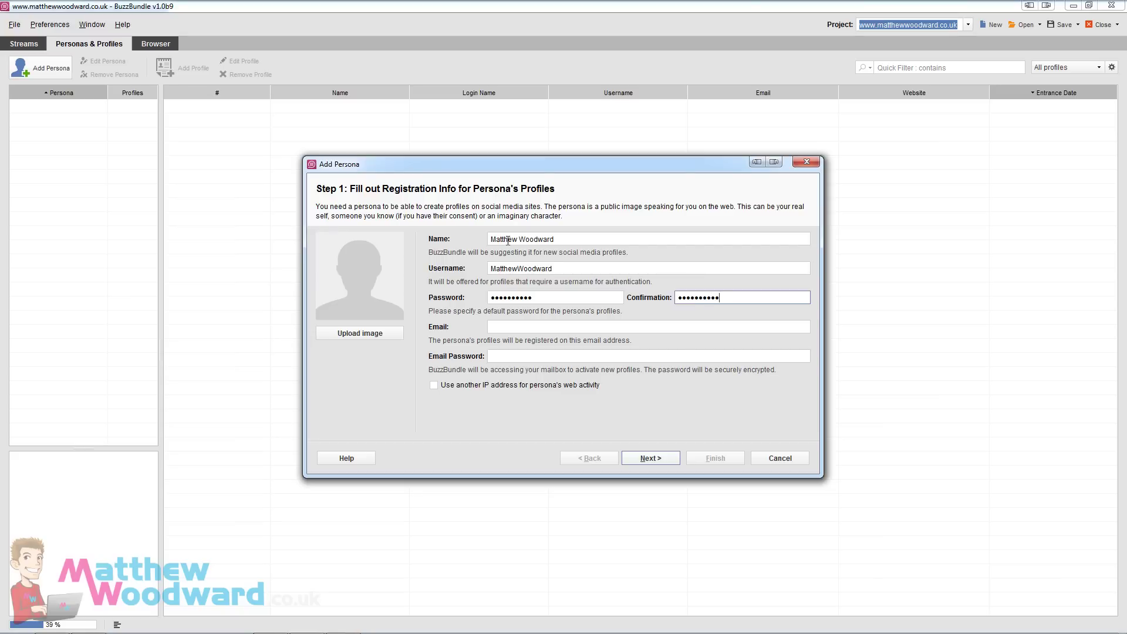
key("Tab")
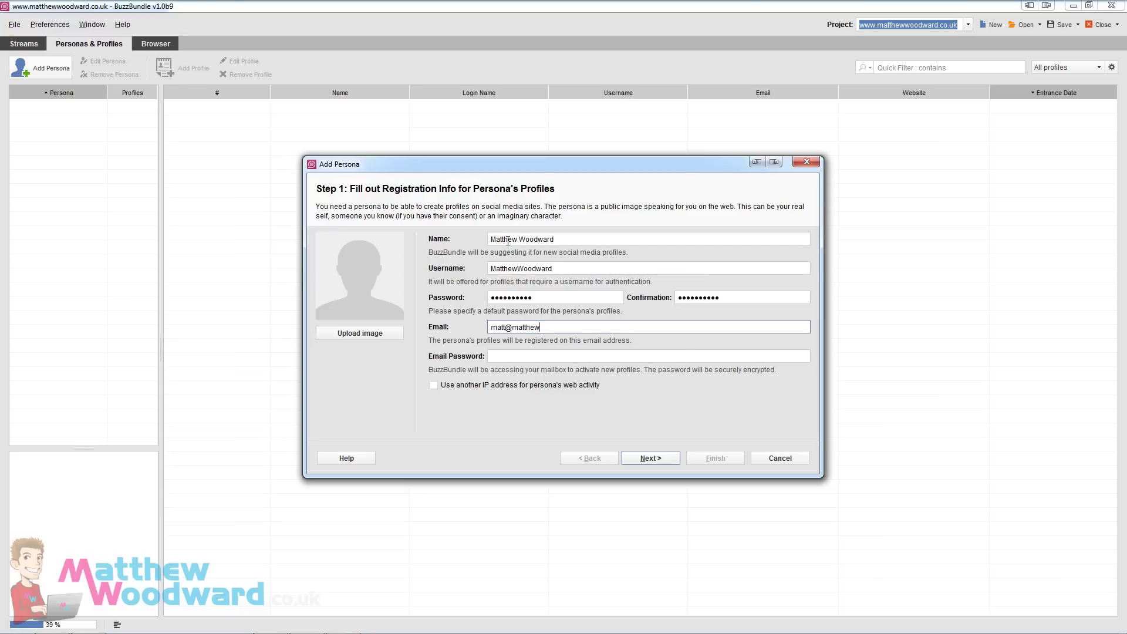
- Enter the persona's email and email password, then pass mail account settings to personal details
key("Tab")
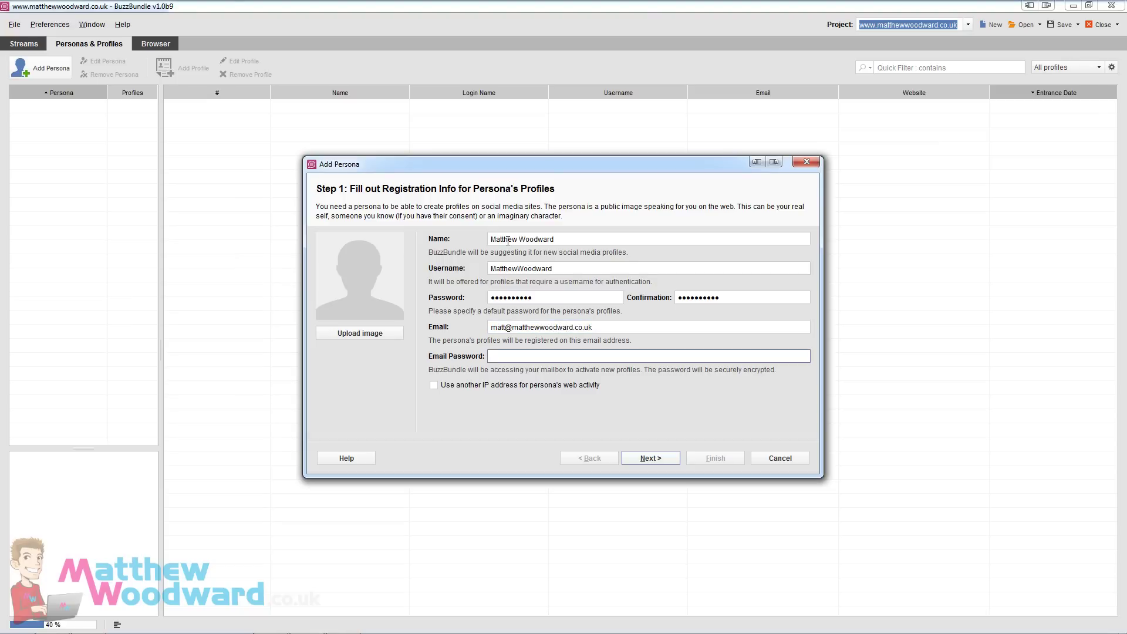
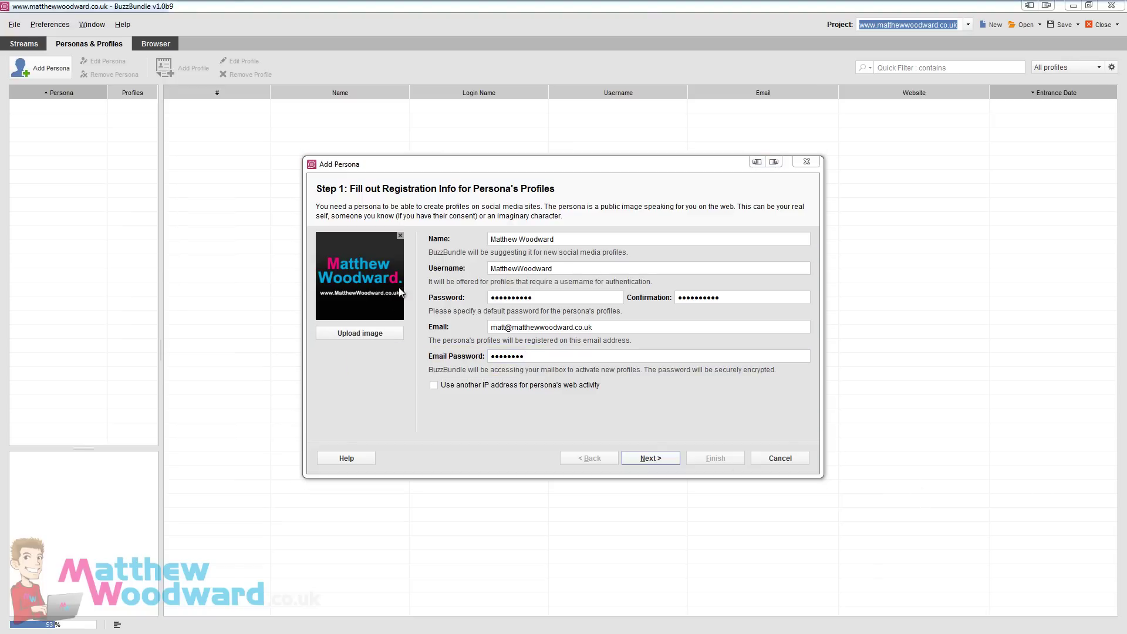
left_click(641, 459)
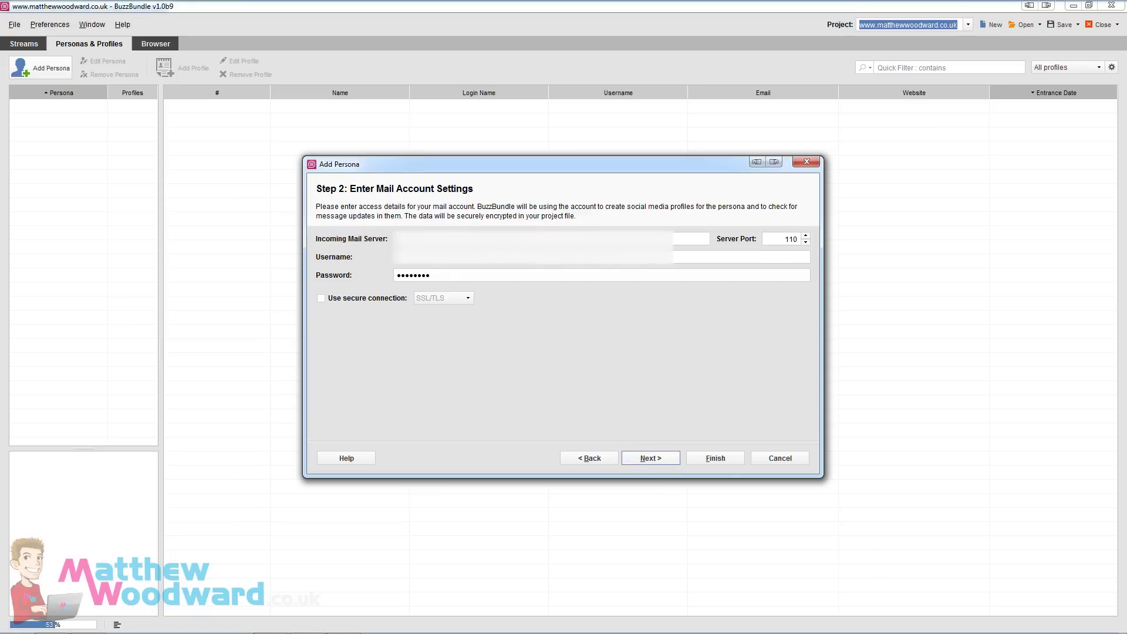
left_click(659, 460)
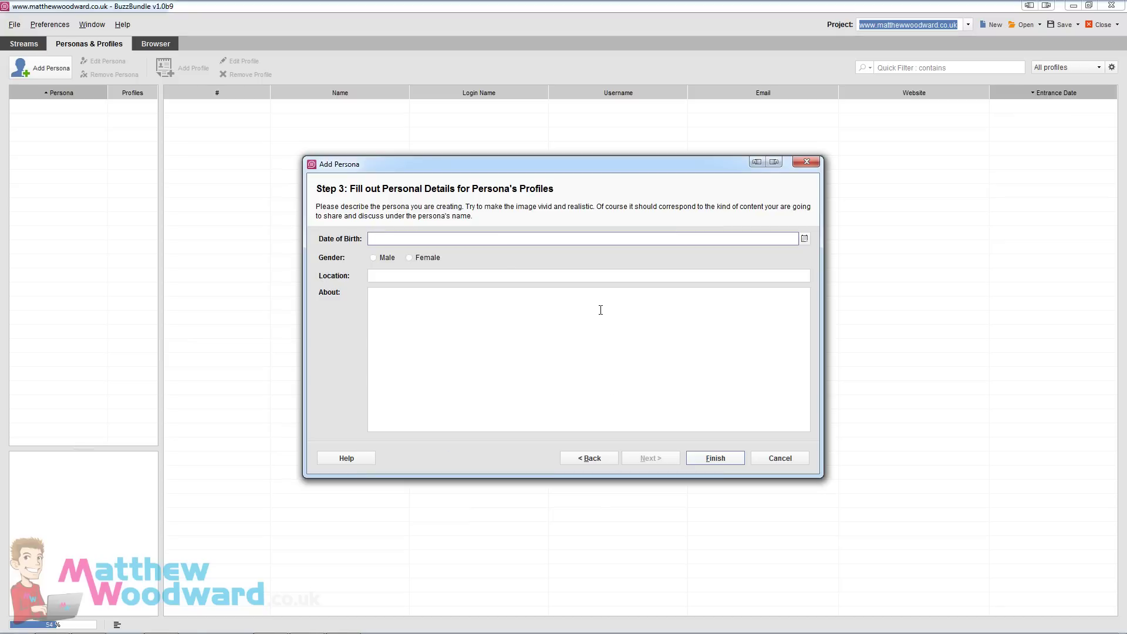
left_click(804, 238)
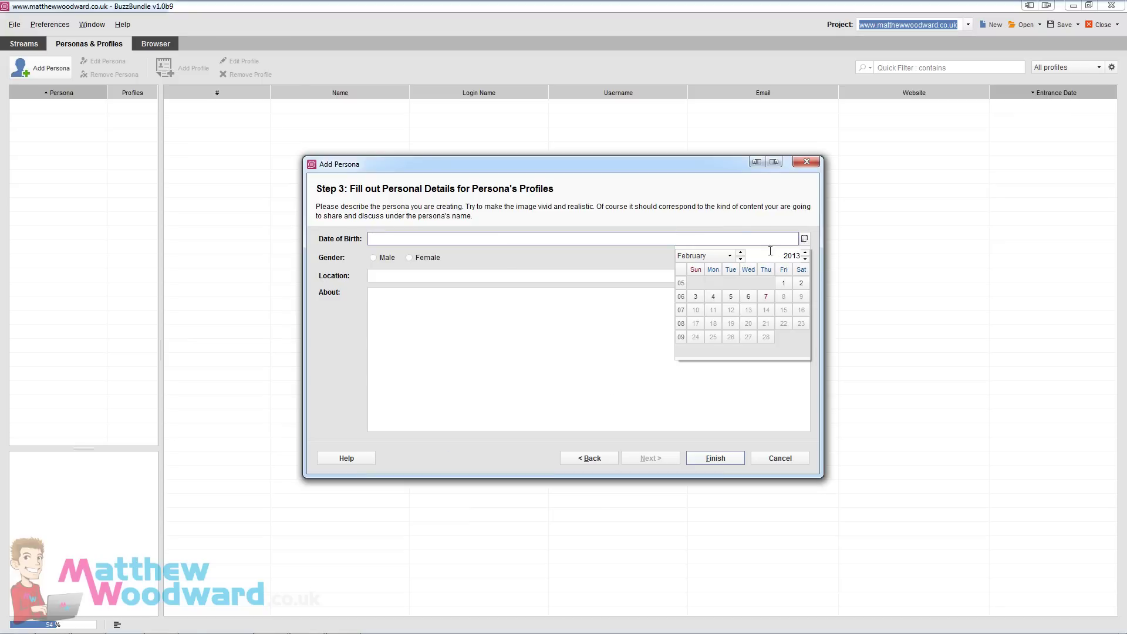
left_click(730, 256)
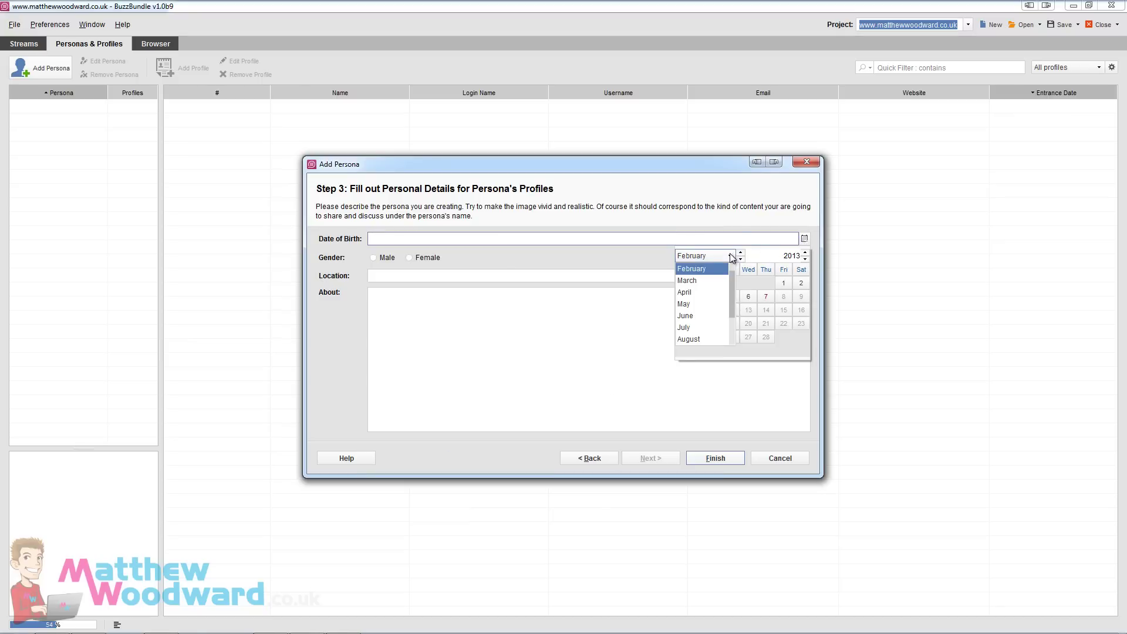
left_click(704, 315)
key("Tab")
type("1986")
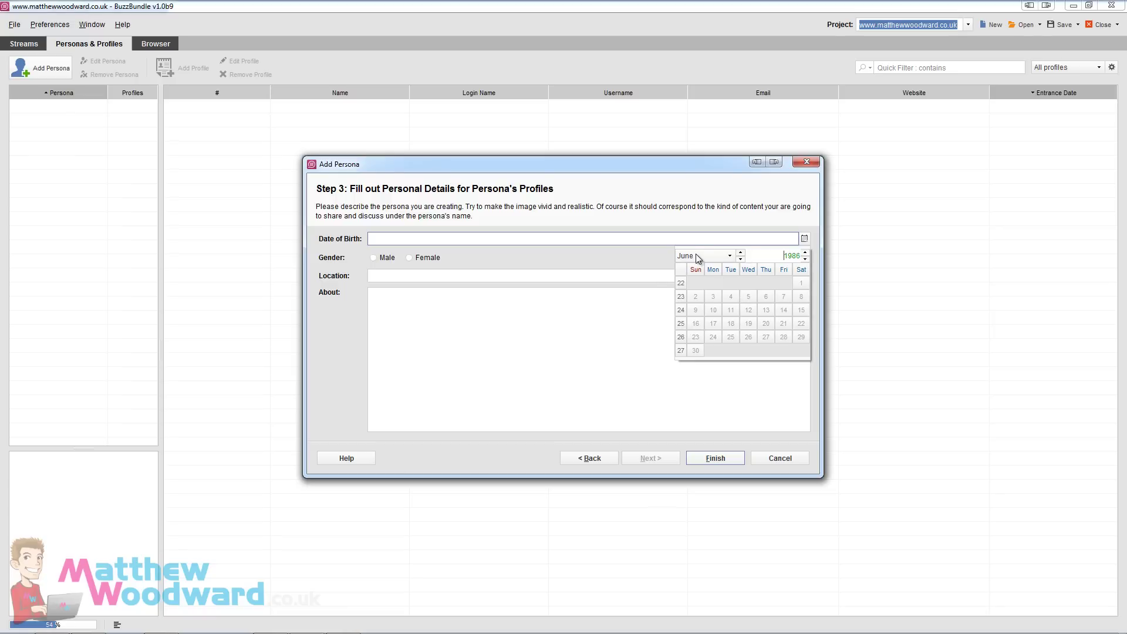
left_click(700, 257)
left_click(692, 317)
left_click(733, 311)
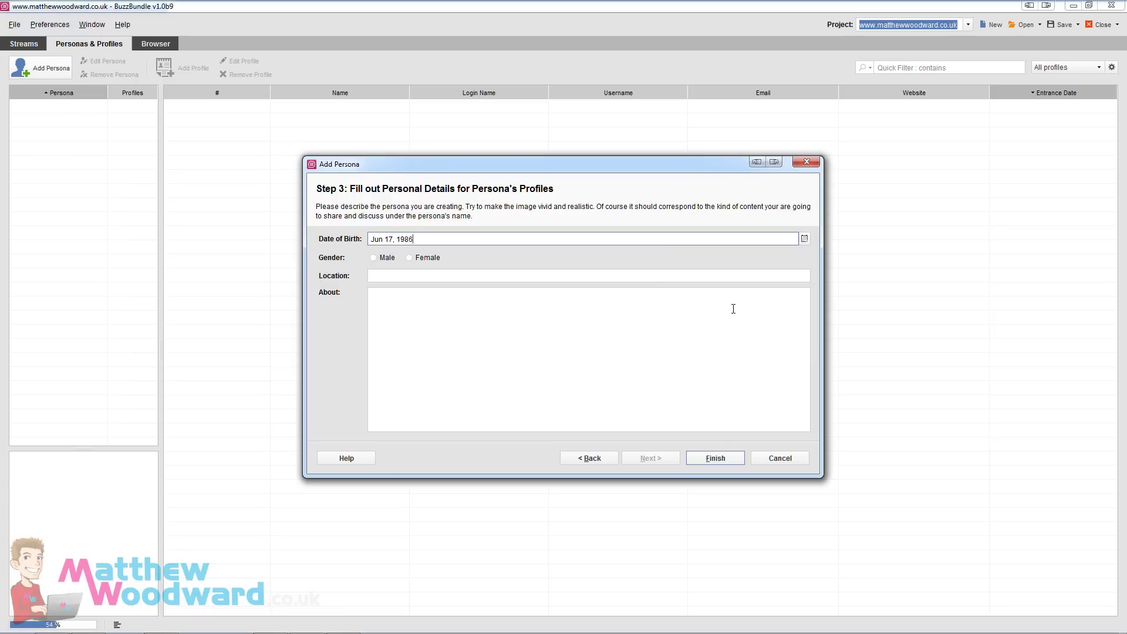
- Make the persona male, located in the United Kingdom, with an SEO blogger bio
left_click(383, 259)
type("United Kingdo")
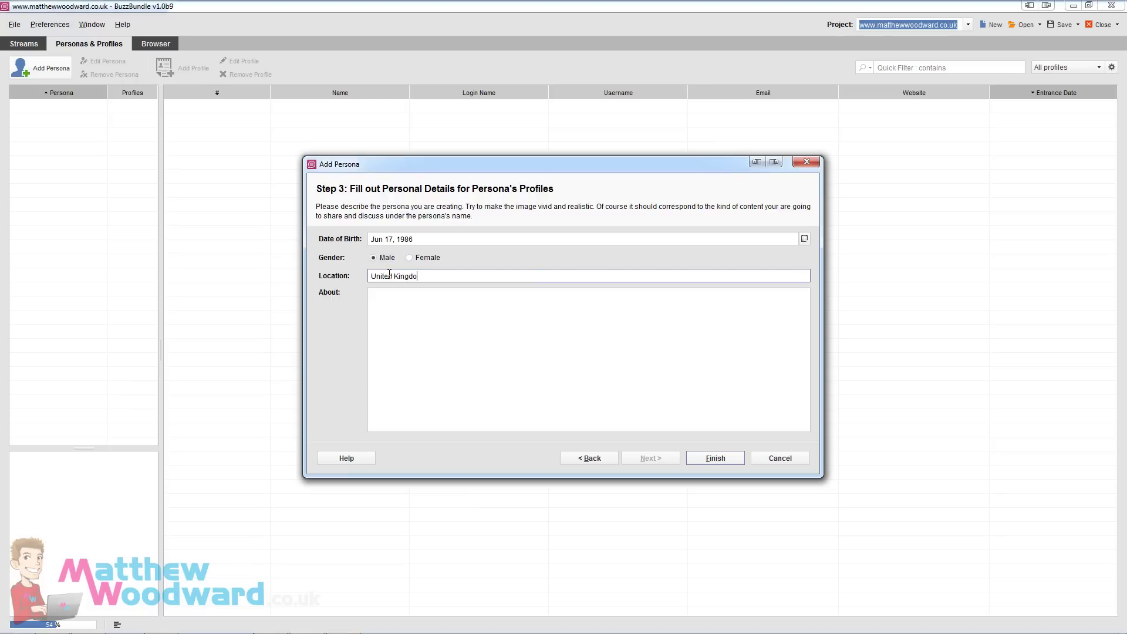
type("m")
key("Tab")
type("I'm an S")
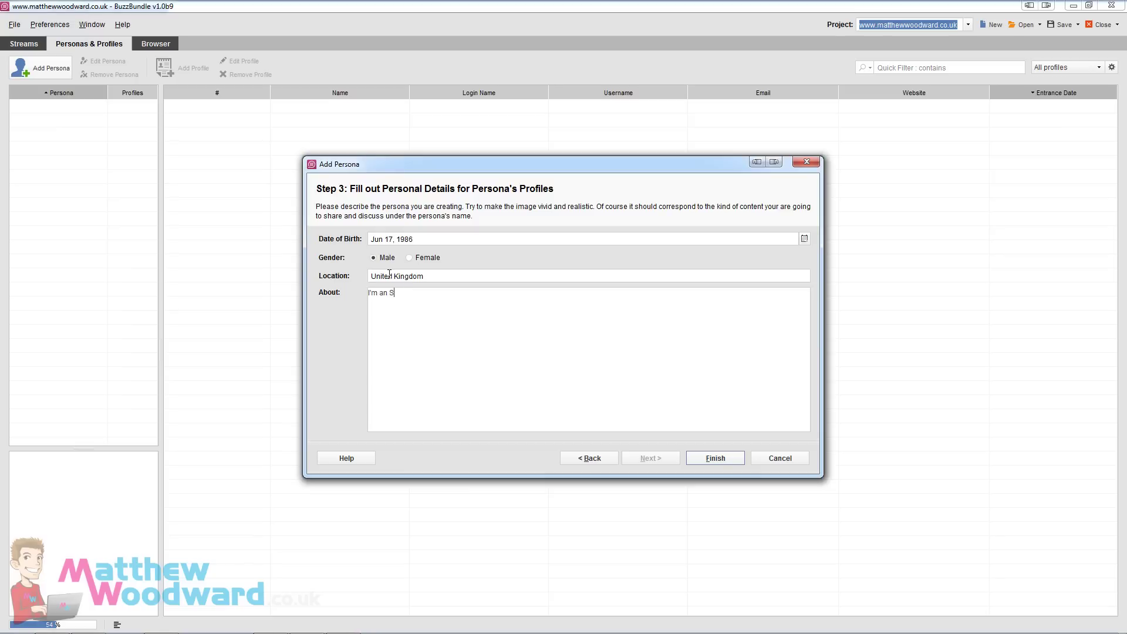
type("EO blogger that creates free tutorials.")
left_click(718, 460)
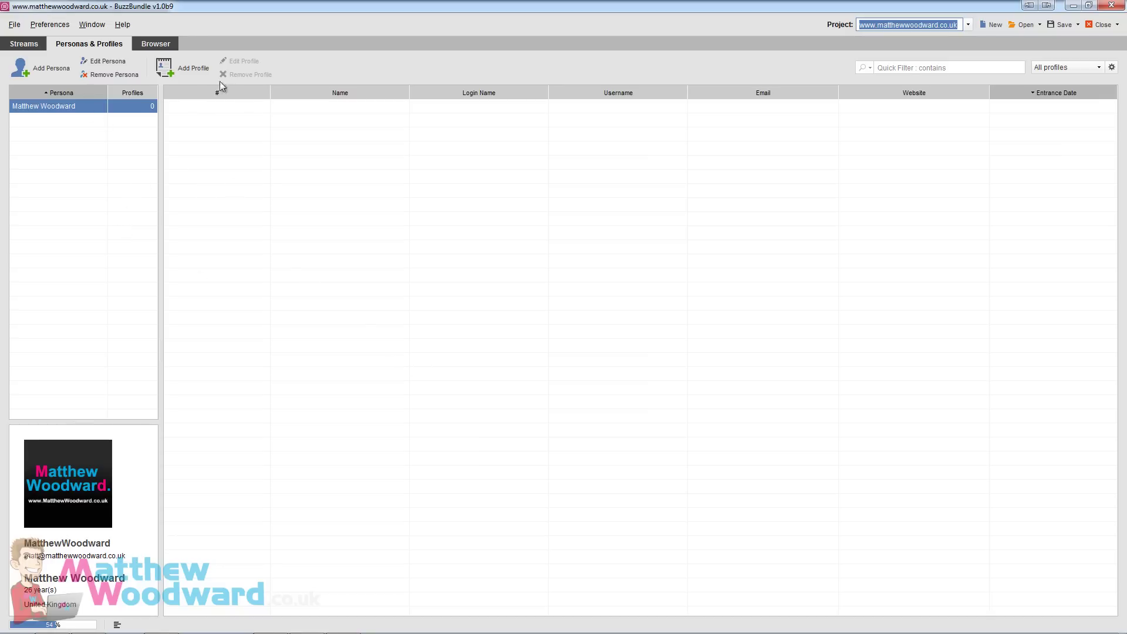
- Add the existing Twitter account mattwoodwarduk, with its password, as the persona's profile
left_click(181, 75)
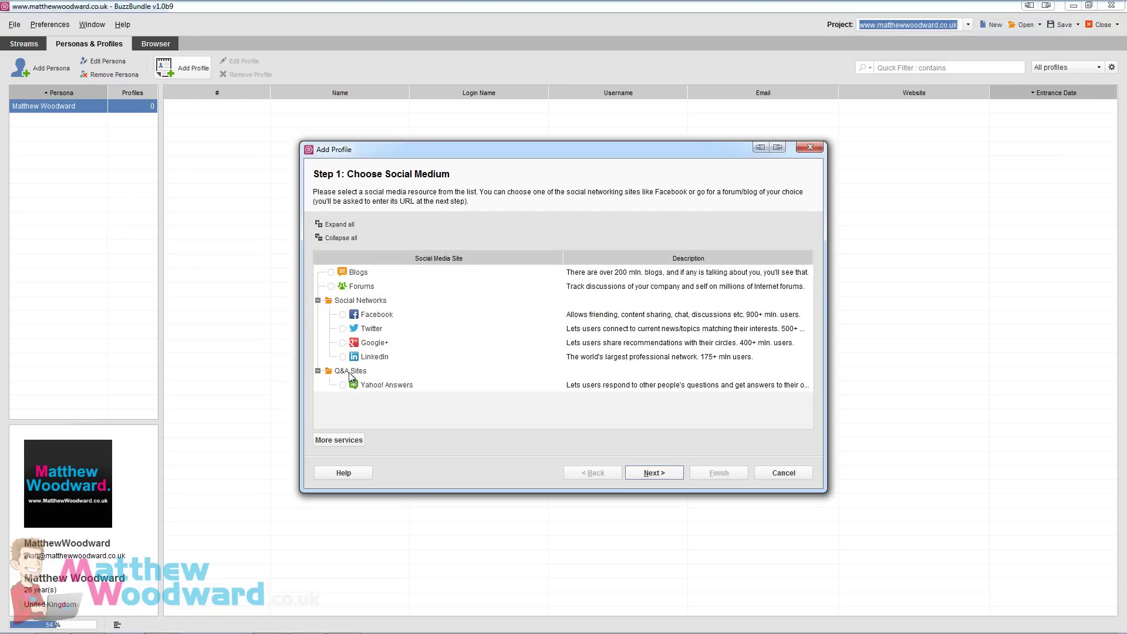
left_click(343, 329)
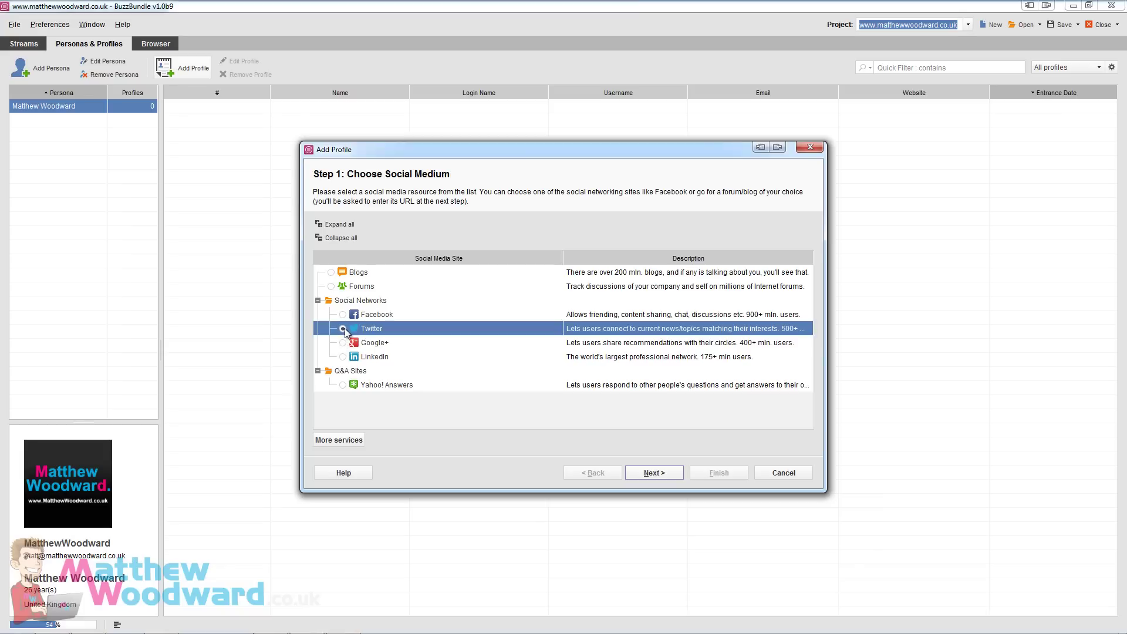
left_click(674, 480)
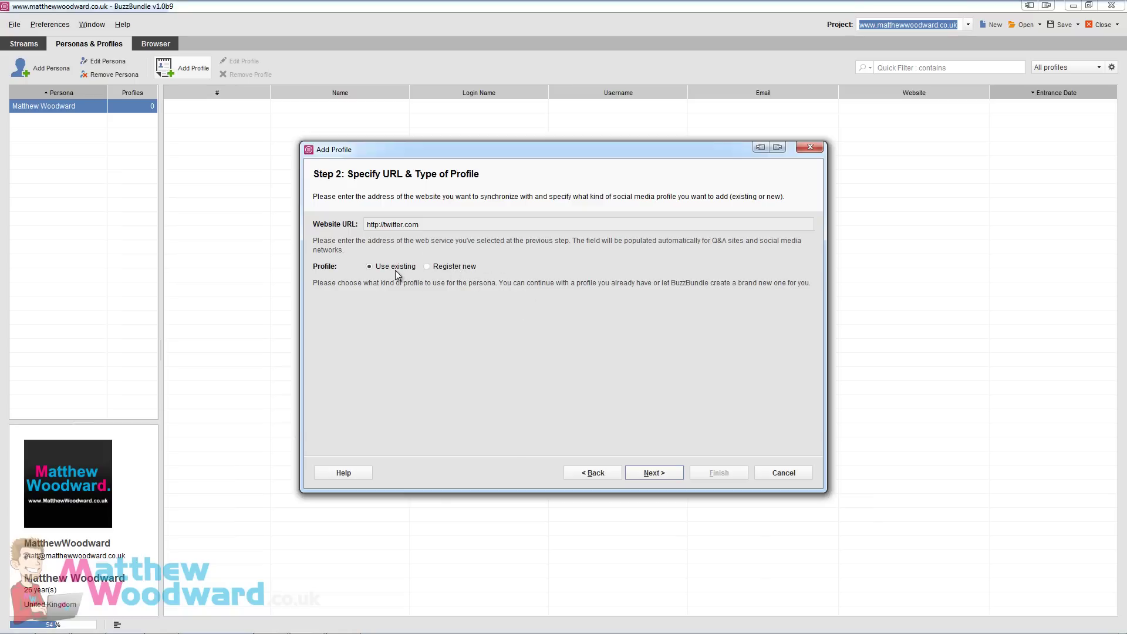
left_click(653, 474)
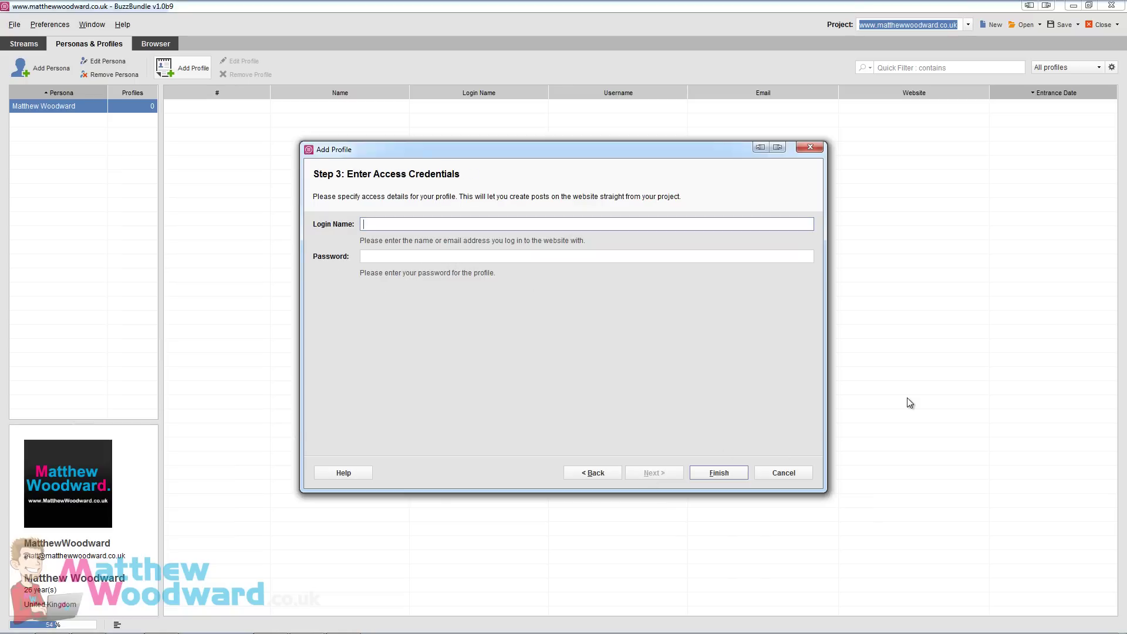
type("mattwoodwarduk")
key("Tab")
type("password")
left_click(705, 476)
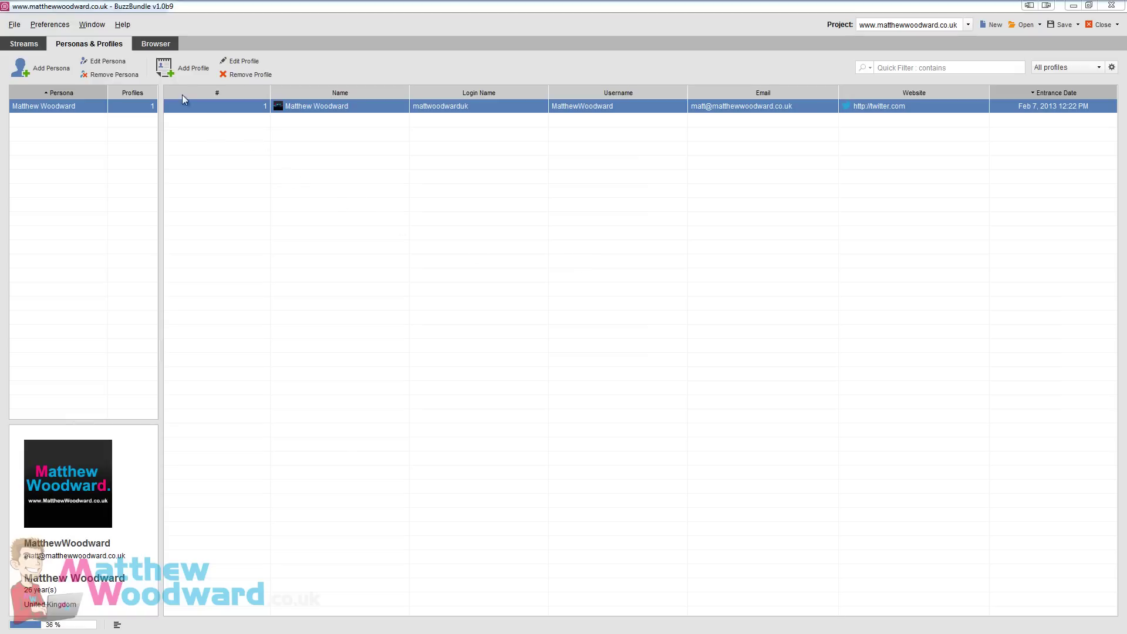
- Add Google+ and Yahoo! Answers profiles, giving the persona three, and return to Streams
left_click(184, 71)
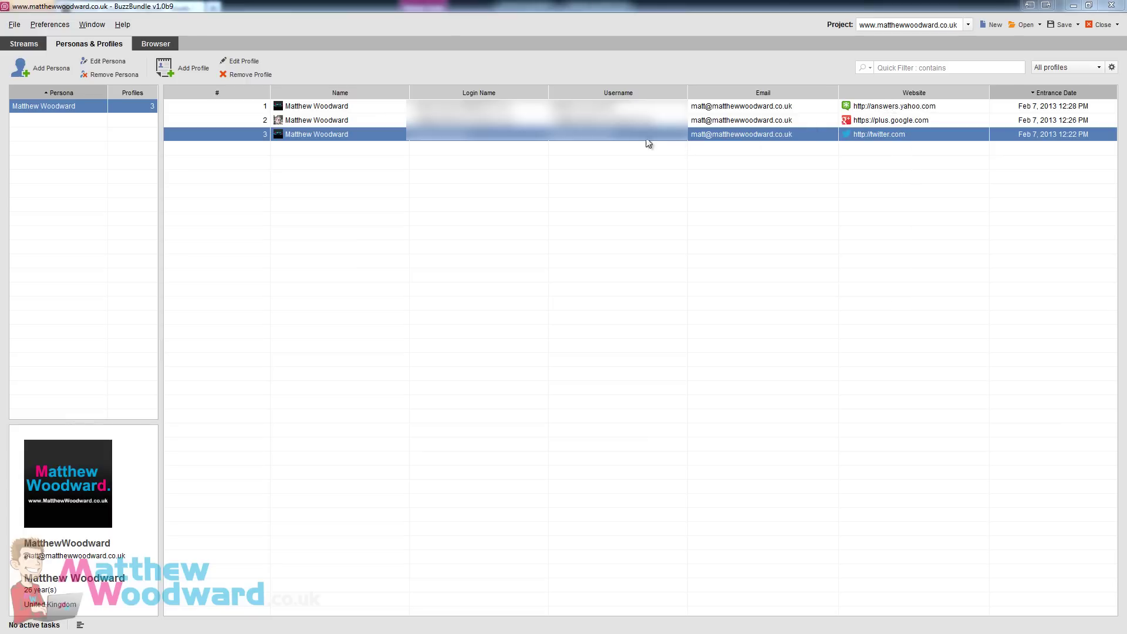
left_click(32, 48)
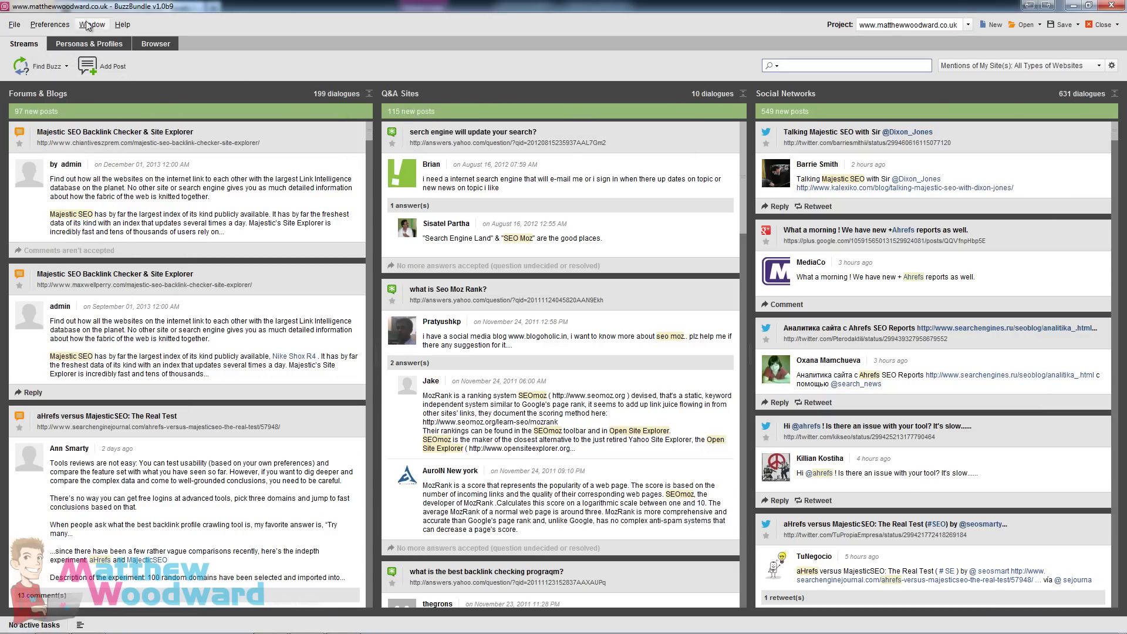
- Add the two backlink checker brand keywords in Preferences and search all website types for buzz
left_click(50, 25)
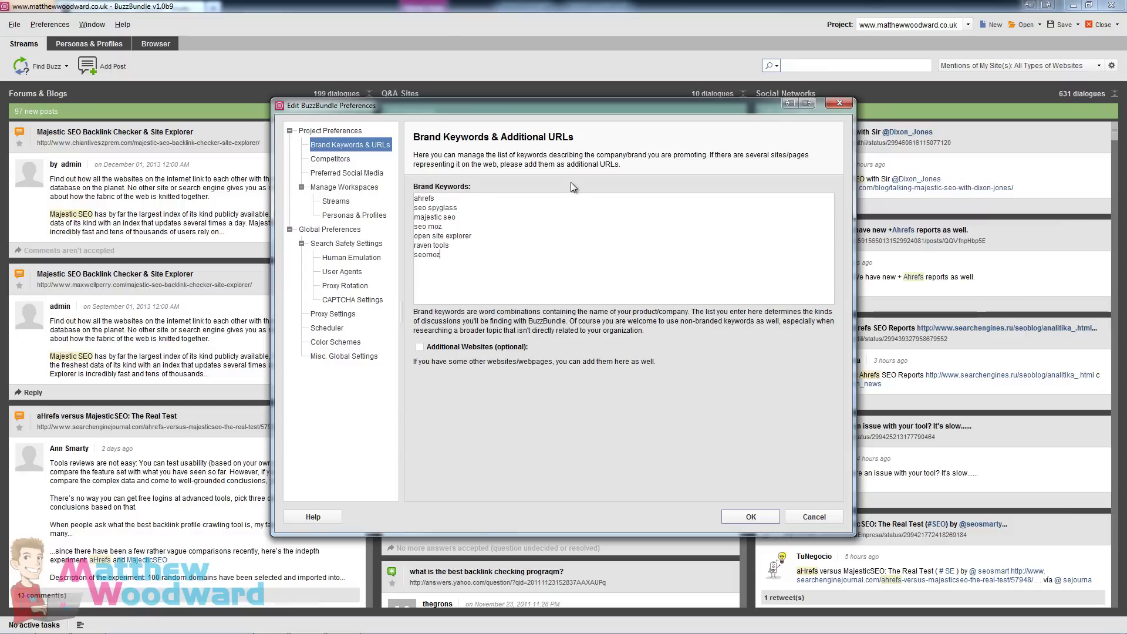
type("backlink checker check backlinks")
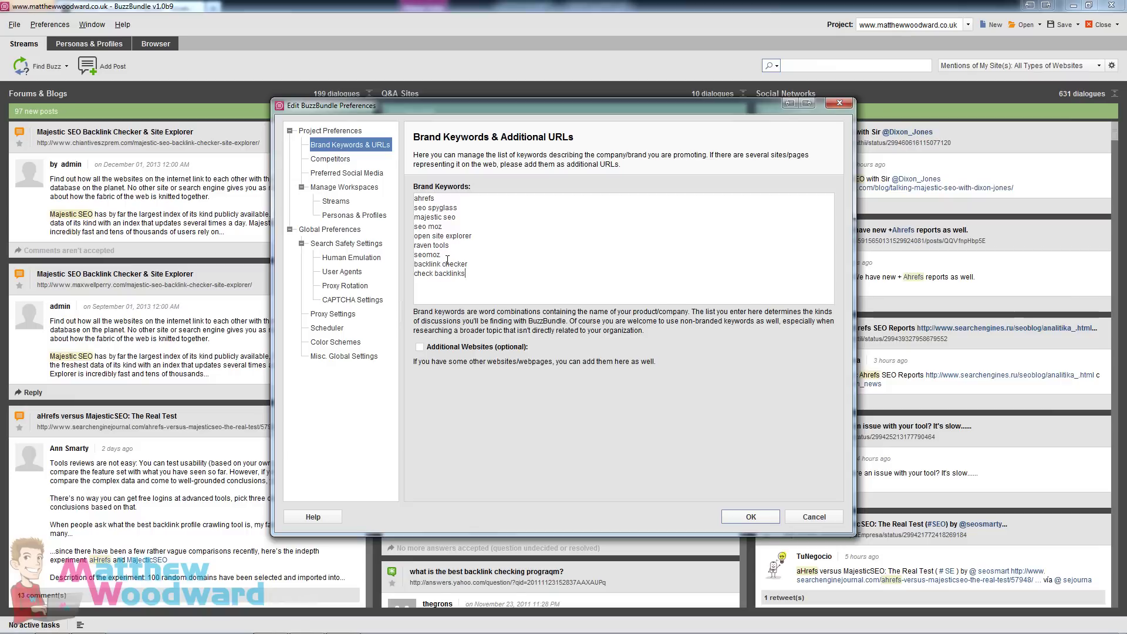
left_click(741, 515)
left_click(66, 66)
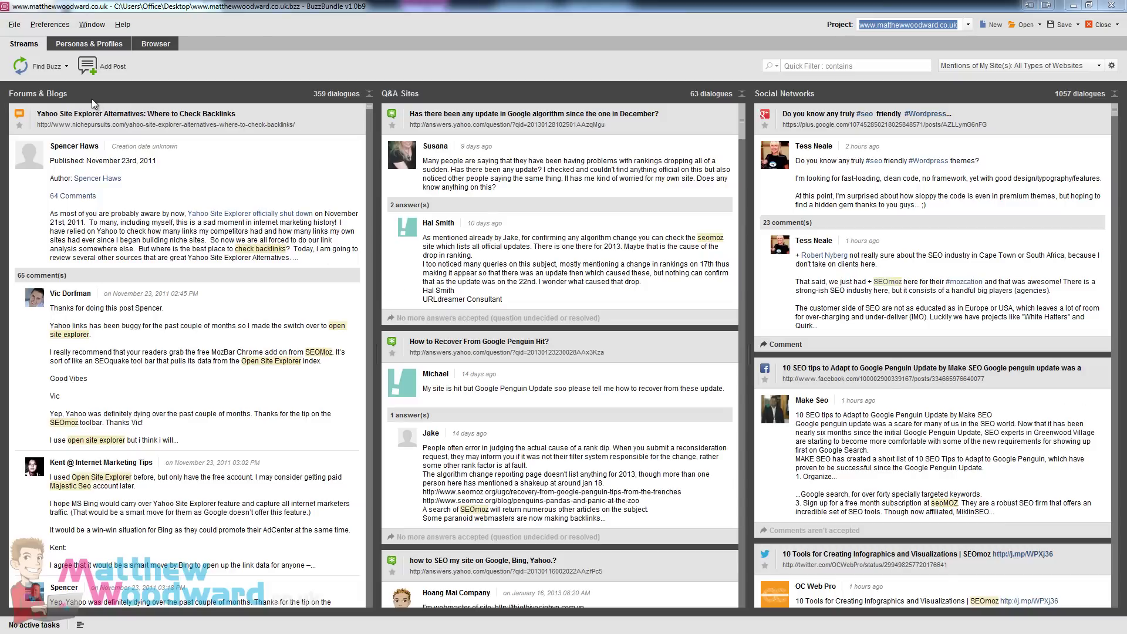
- Comment on the Yahoo Site Explorer Alternatives post with the comparison link, ending 'Let me know what you think! Thanks'
mouse_move(202, 237)
left_click(356, 147)
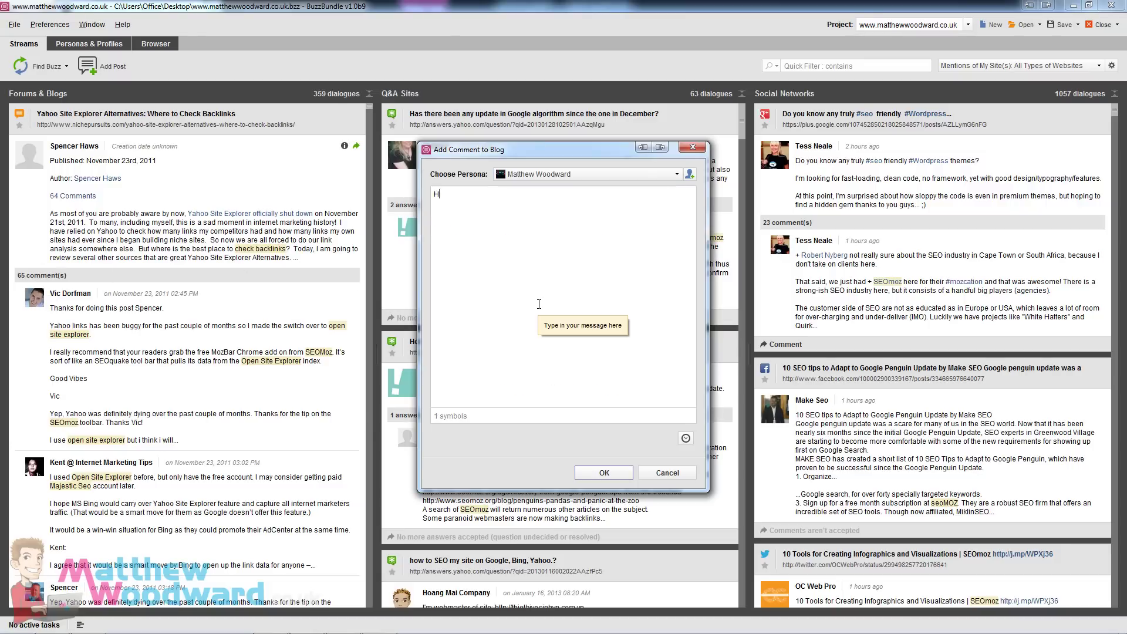
type("ece")
type("ished")
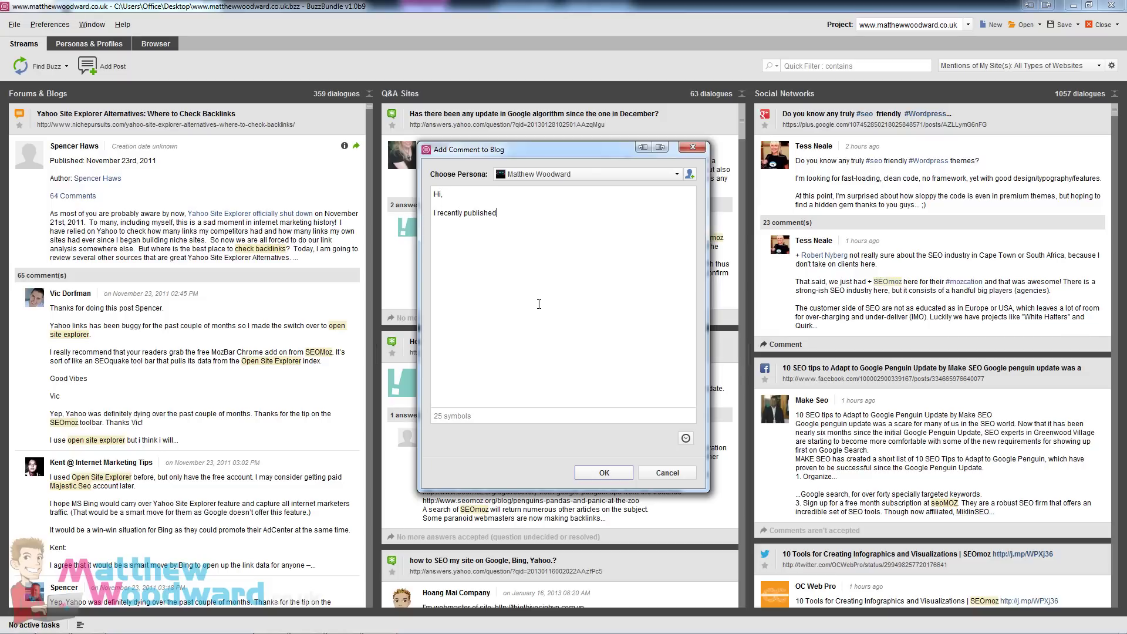
type("ing a")
type("the be")
type(" checking tools.")
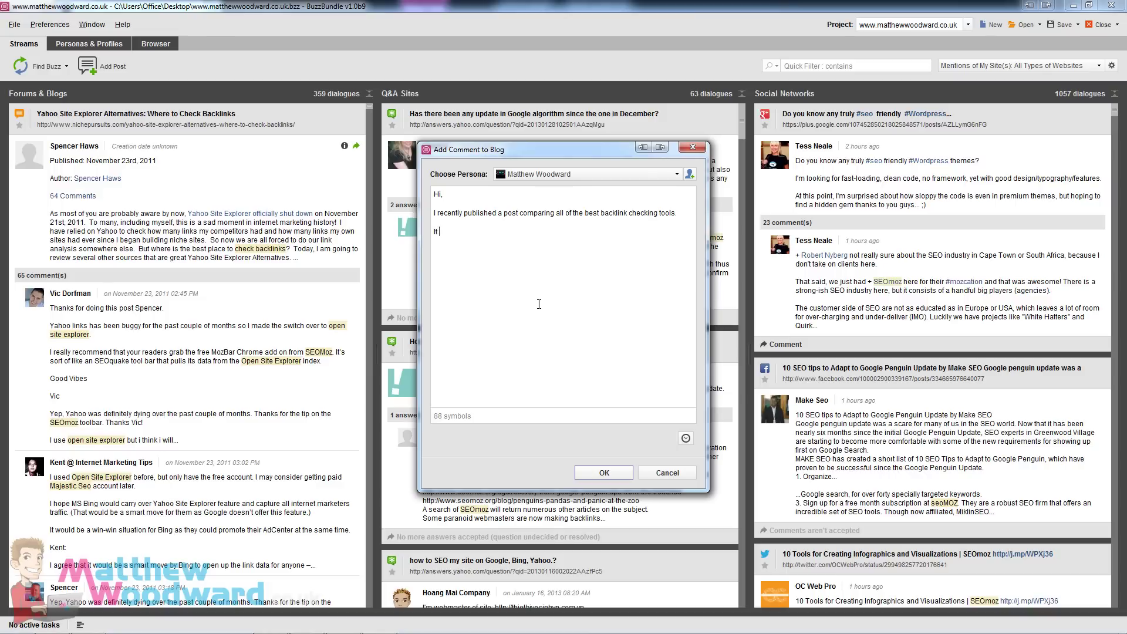
type("sting to see how different")
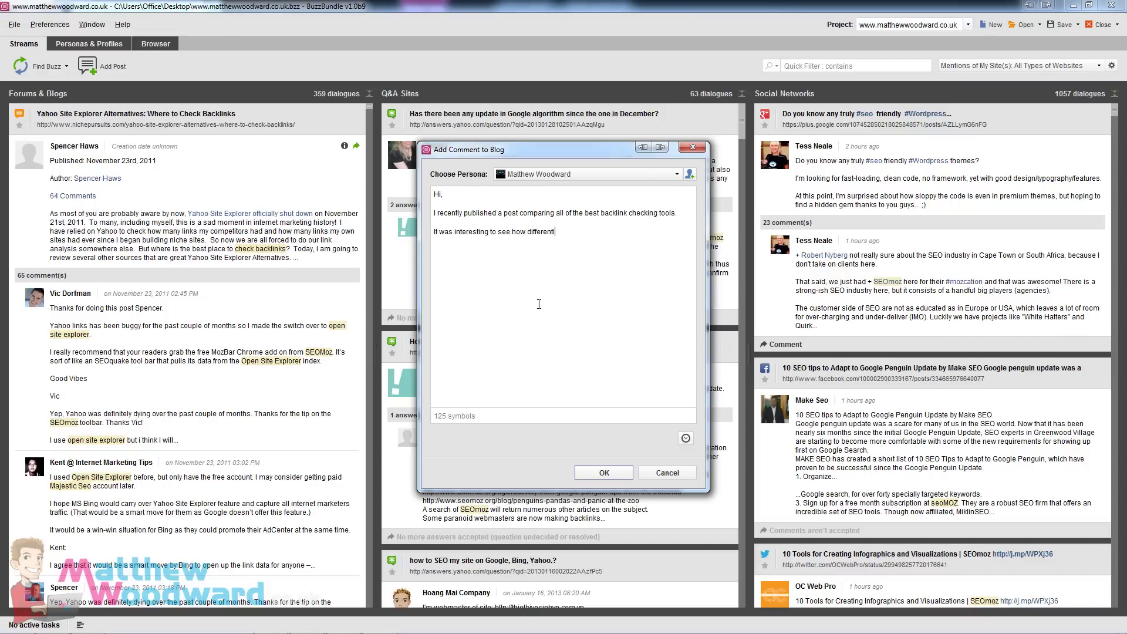
type("perfo")
type("You can check")
type("http://www.matthewwoodward.co.uk/experiments/backlink-checkers-compared-ahrefs-majestic-seo-seomoz-raven-tools-seo-spyglass/")
key("Return")
key("Return")
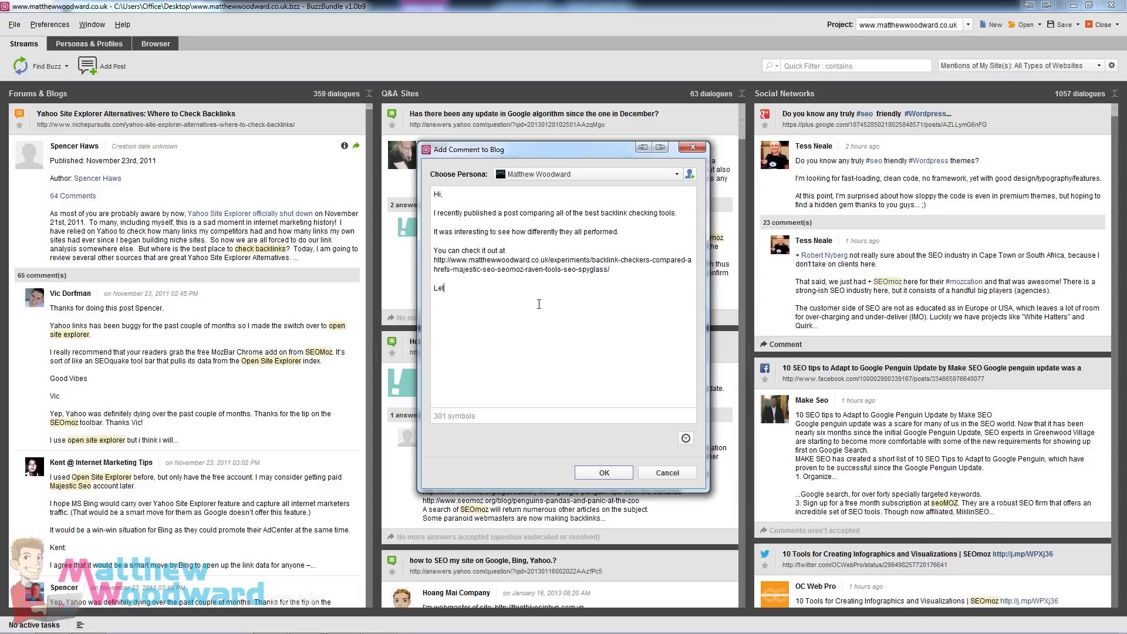
type("ow wha")
type("t you think!  T")
type("hanks")
left_click(609, 474)
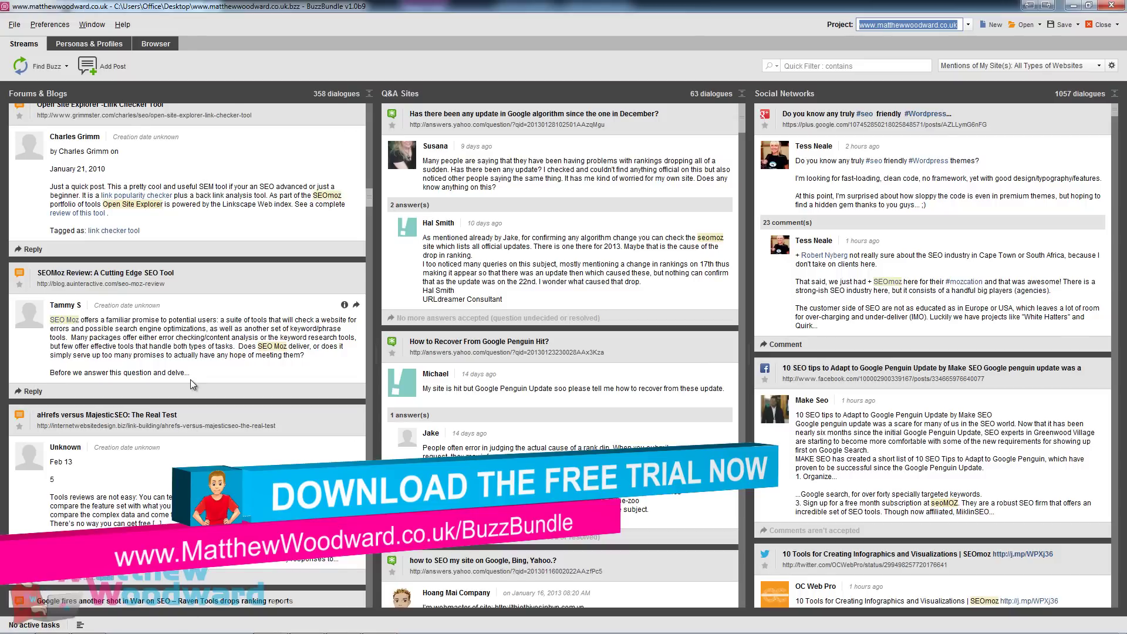
- Comment on the Raven Tools alternative post, recommending the backlink checker comparison with its link
scroll(190, 379, "down", 5)
left_click_drag(366, 185, 371, 107)
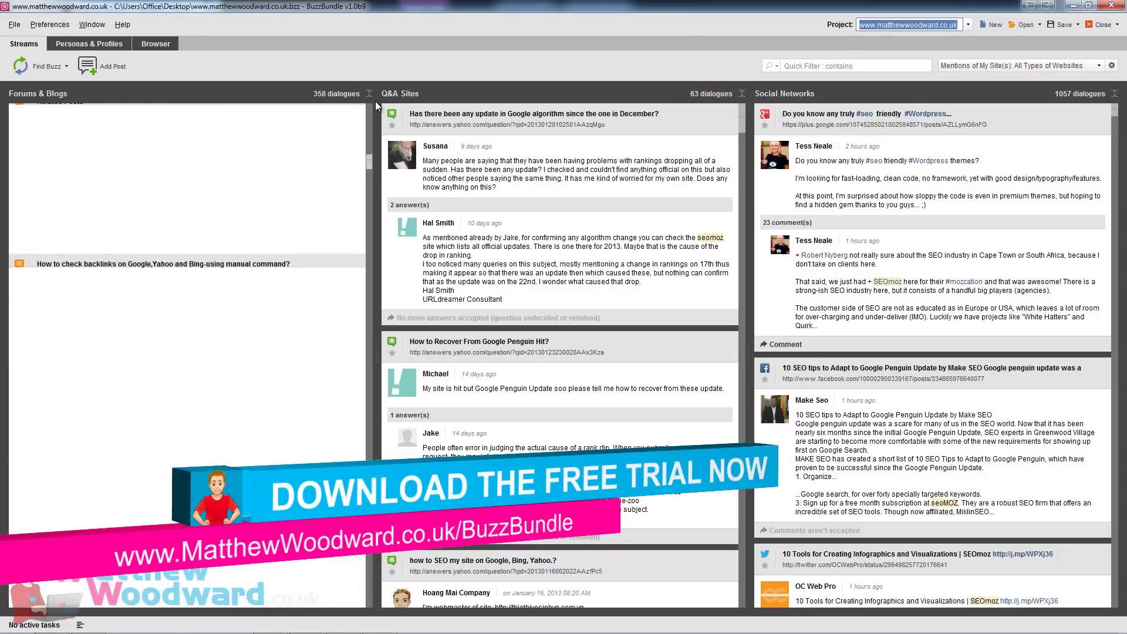
scroll(184, 201, "down", 5)
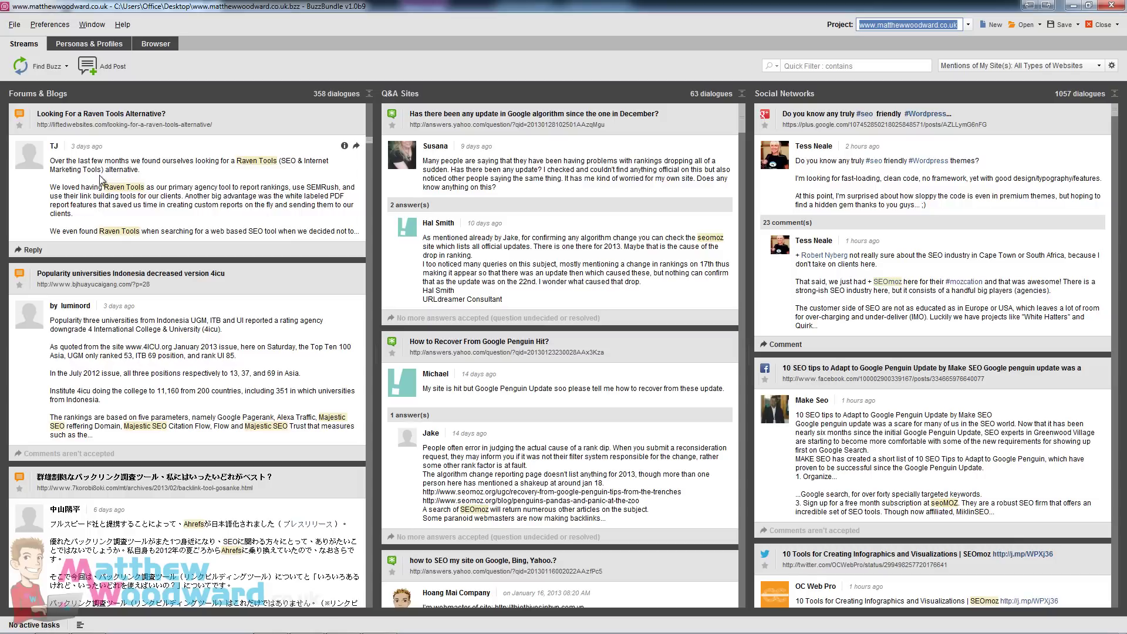
left_click(33, 250)
type("Hi,")
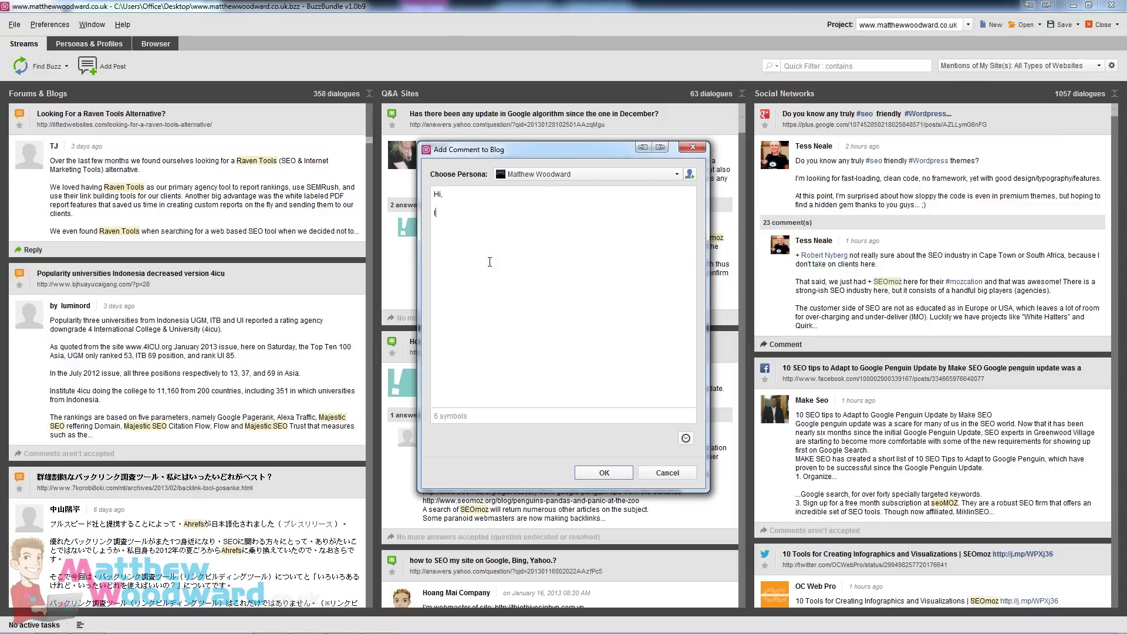
type("recently put together a tutor")
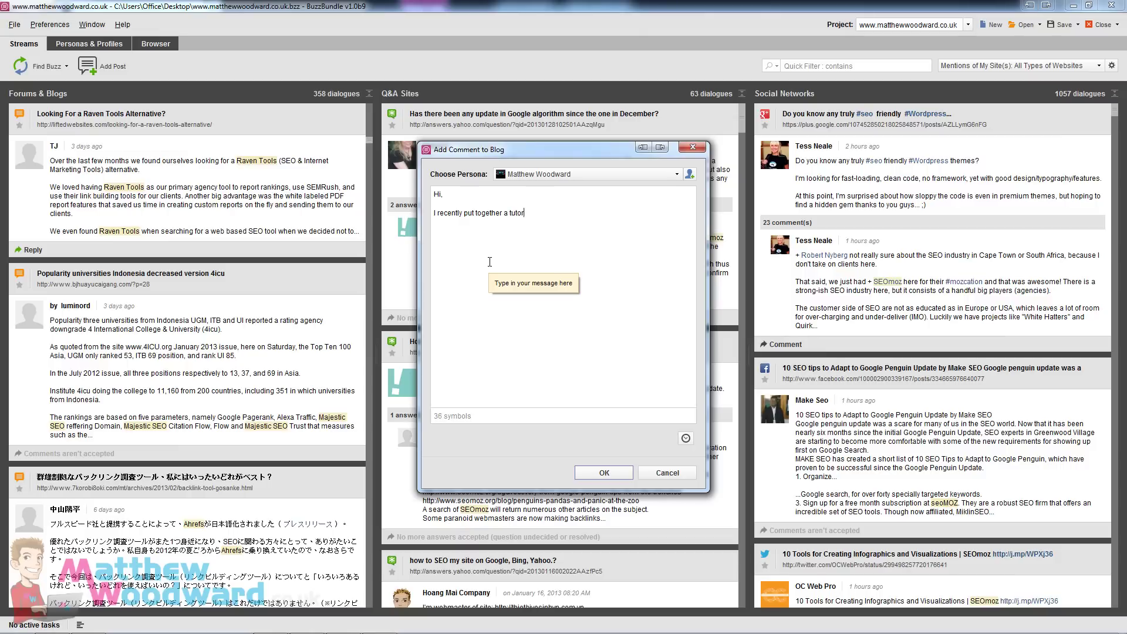
type("ial and case s")
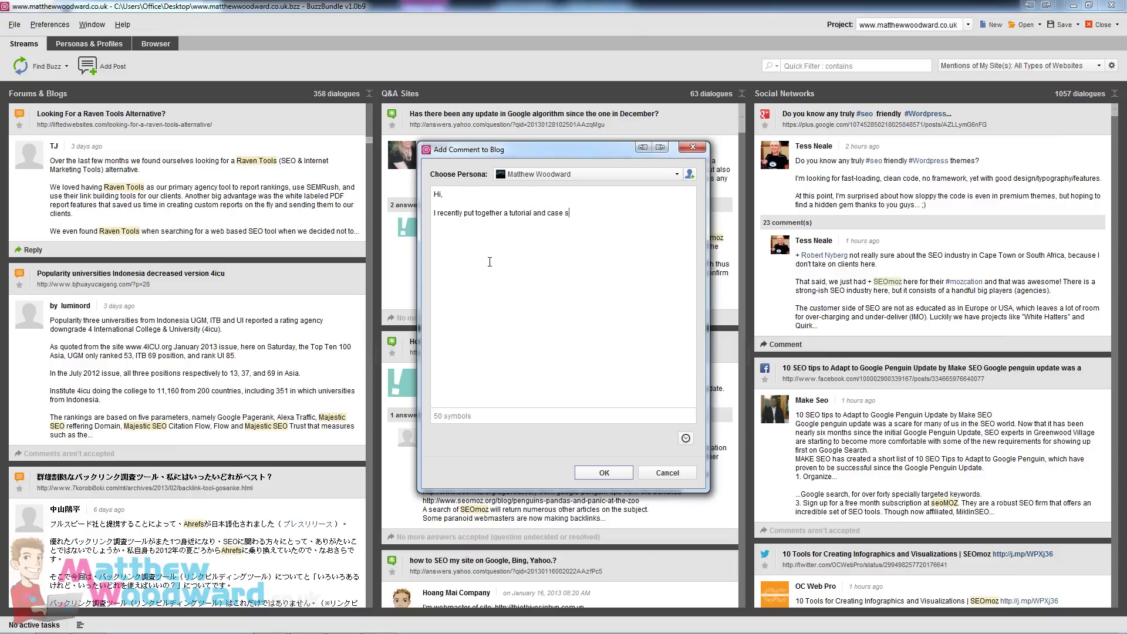
type("comparing tools like rav")
type("en to")
type(" want to ch")
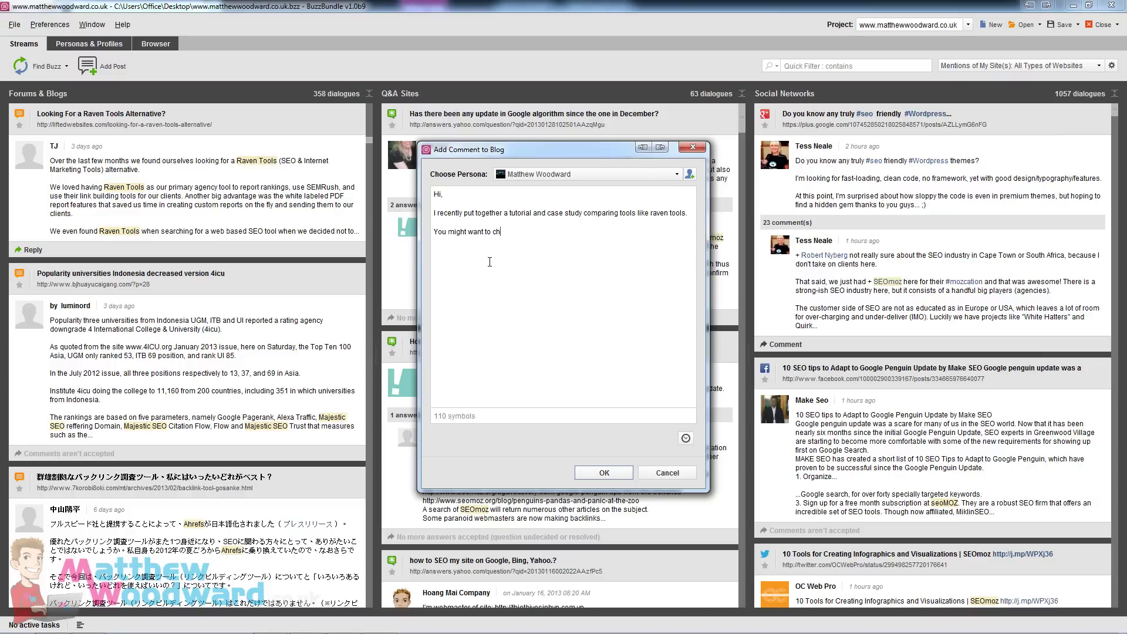
type("t out a")
key("Return")
type("http://www.matthewwoodward.co.uk/experiments/backlink-checkers-compared-ahrefs-majestic-seo-seomoz-raven-tools-seo-spyglass/")
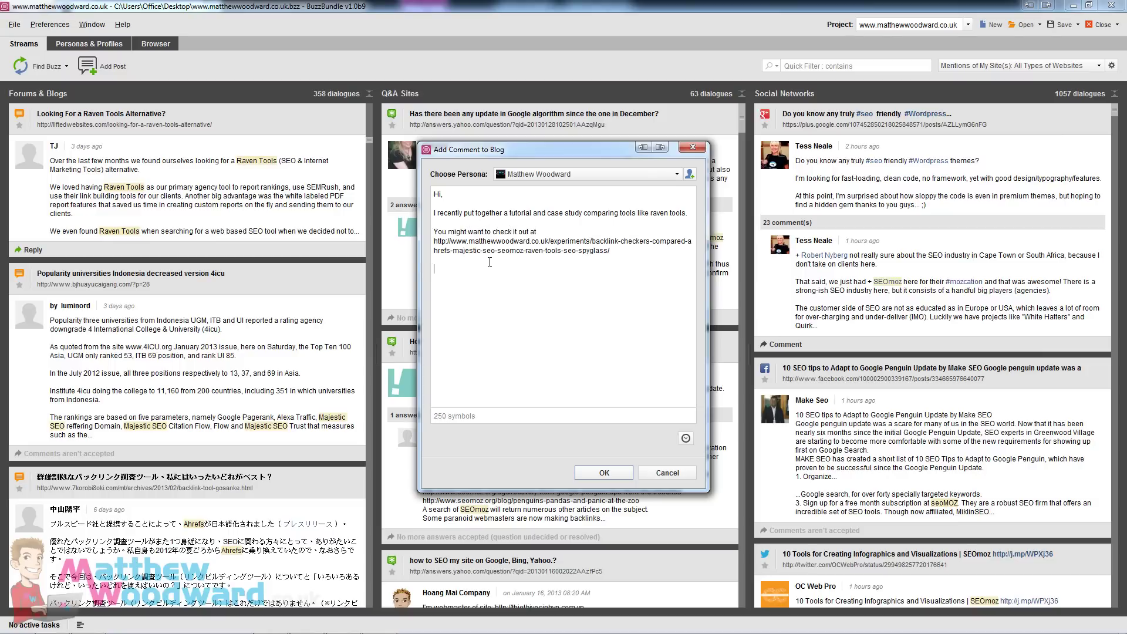
type("e know if that helps you out!")
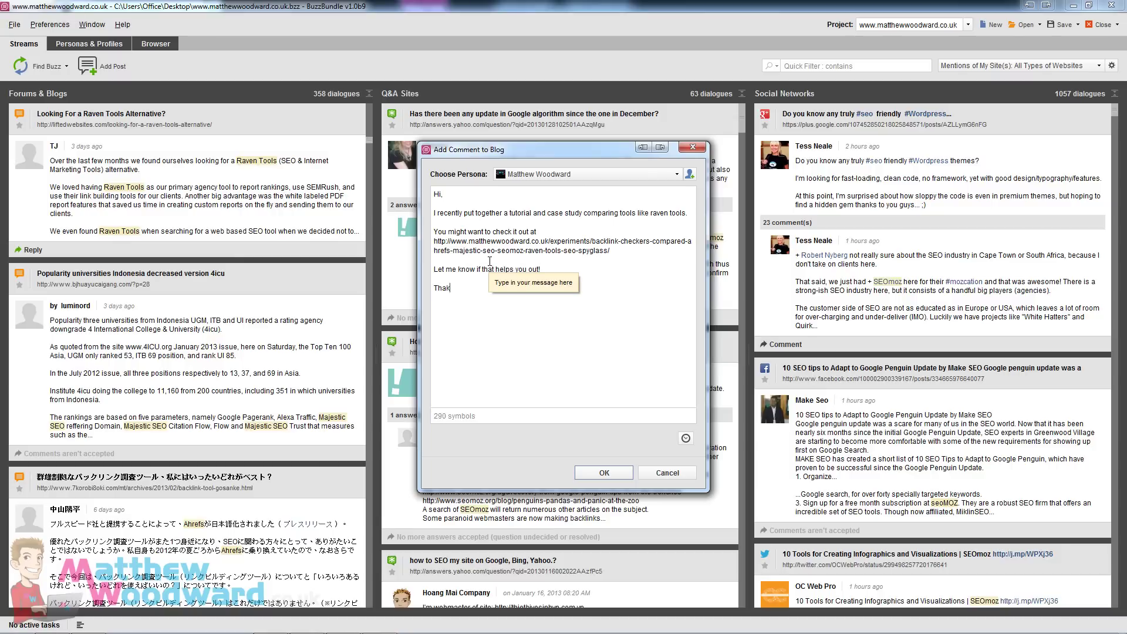
left_click(589, 472)
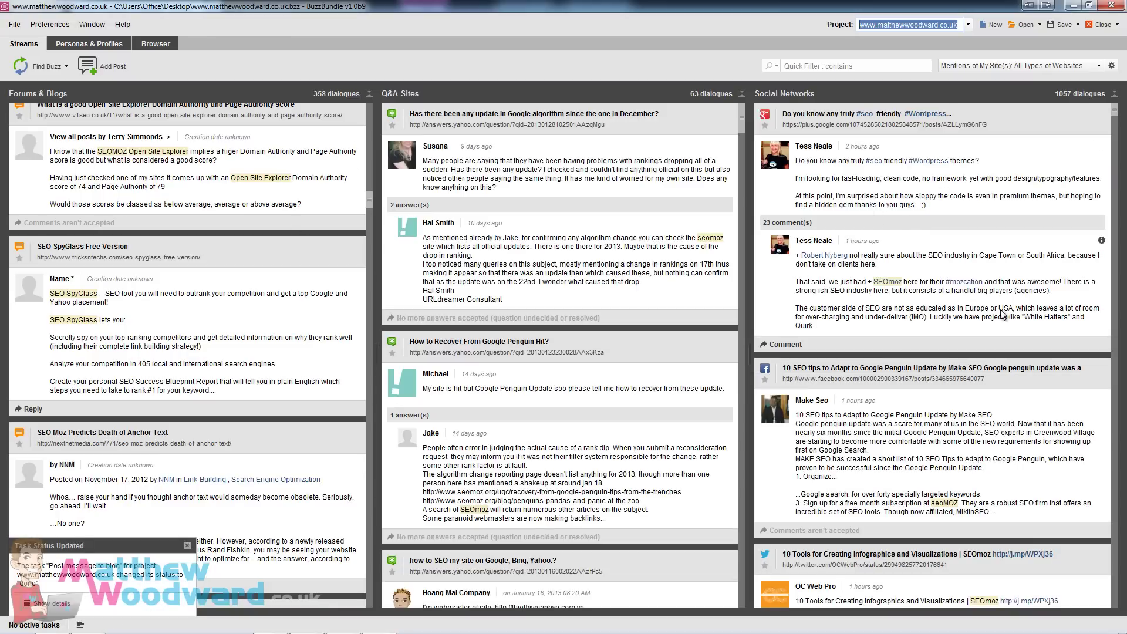
- Filter the streams by the search term 'annsmart'
left_click_drag(1117, 115, 1111, 154)
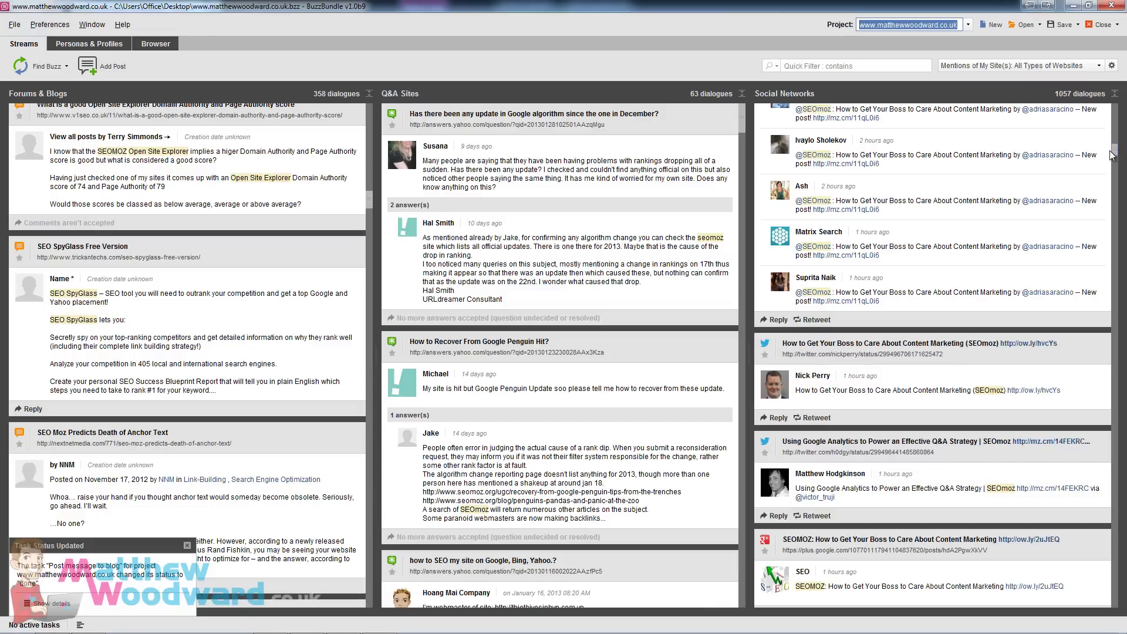
left_click_drag(1111, 154, 1110, 194)
left_click(830, 66)
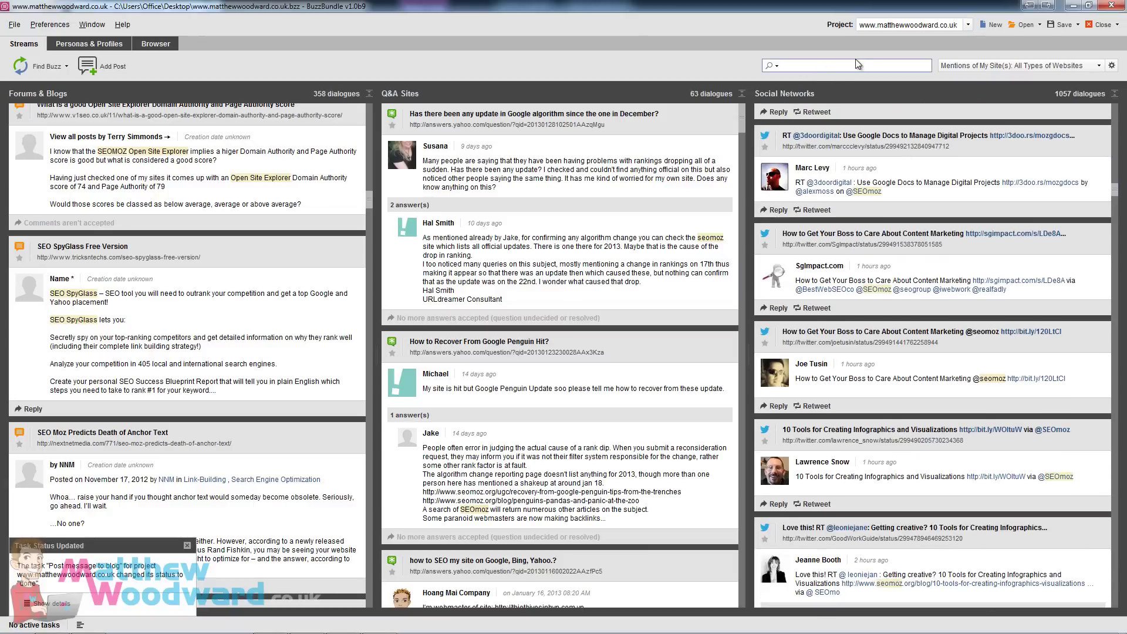
type("annsmart")
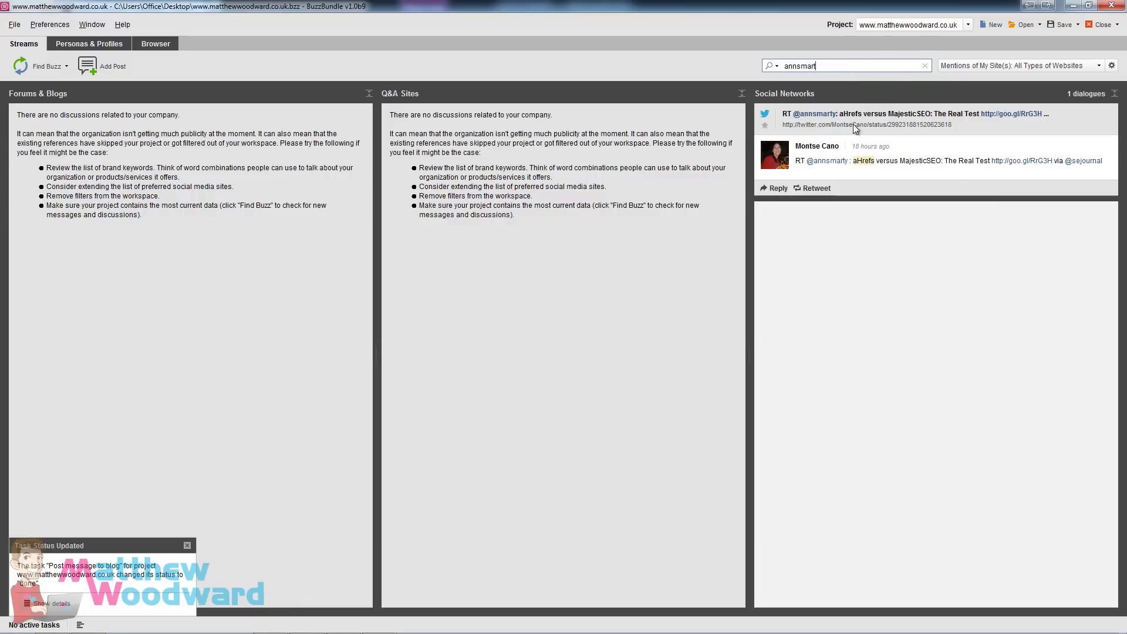
mouse_move(933, 157)
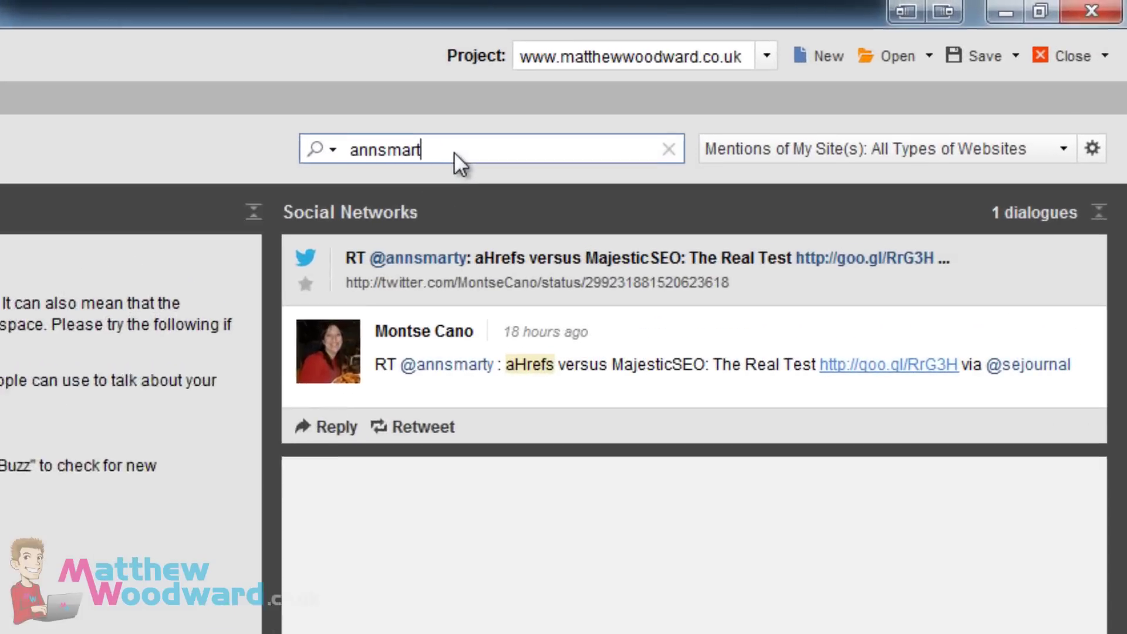
double_click(725, 91)
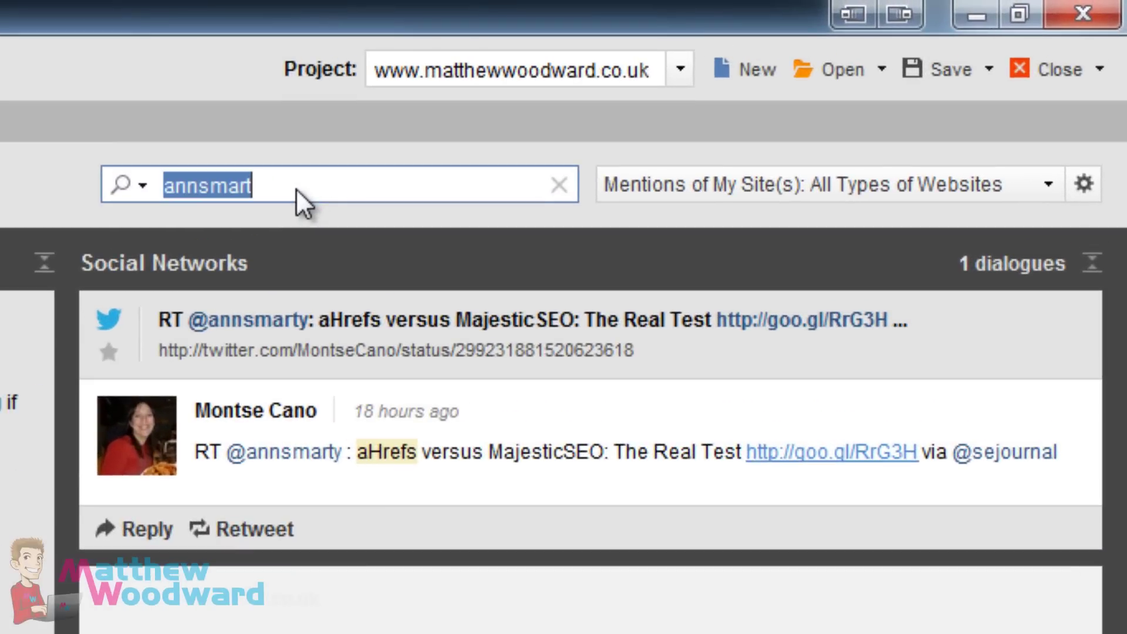
type("@sehou")
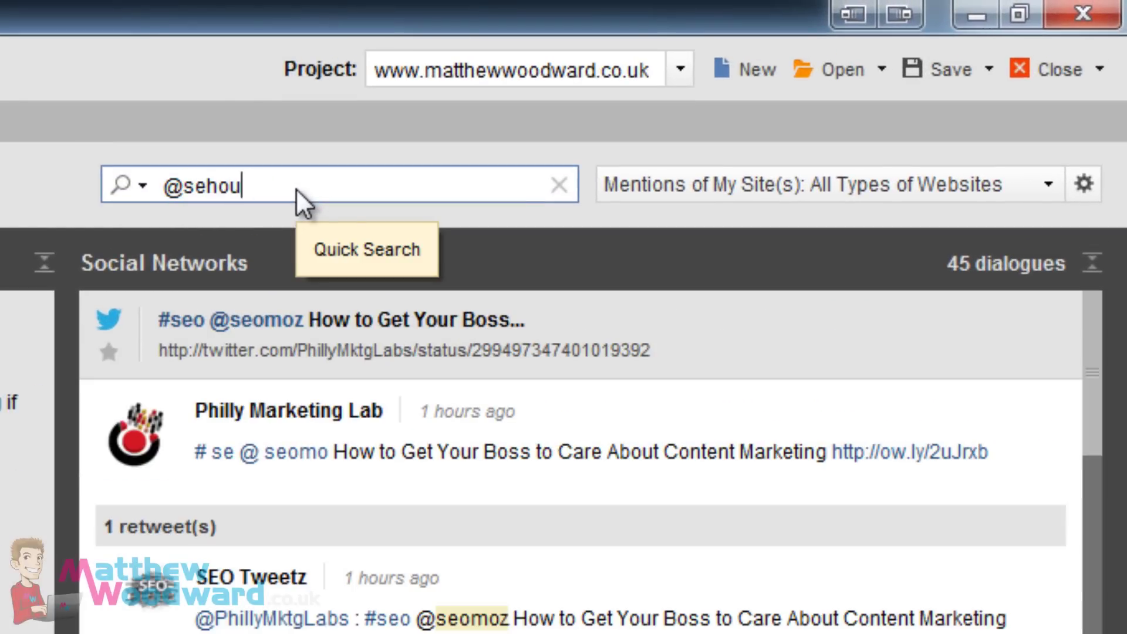
key("BackSpace")
key("BackSpace")
key("BackSpace")
type("journal")
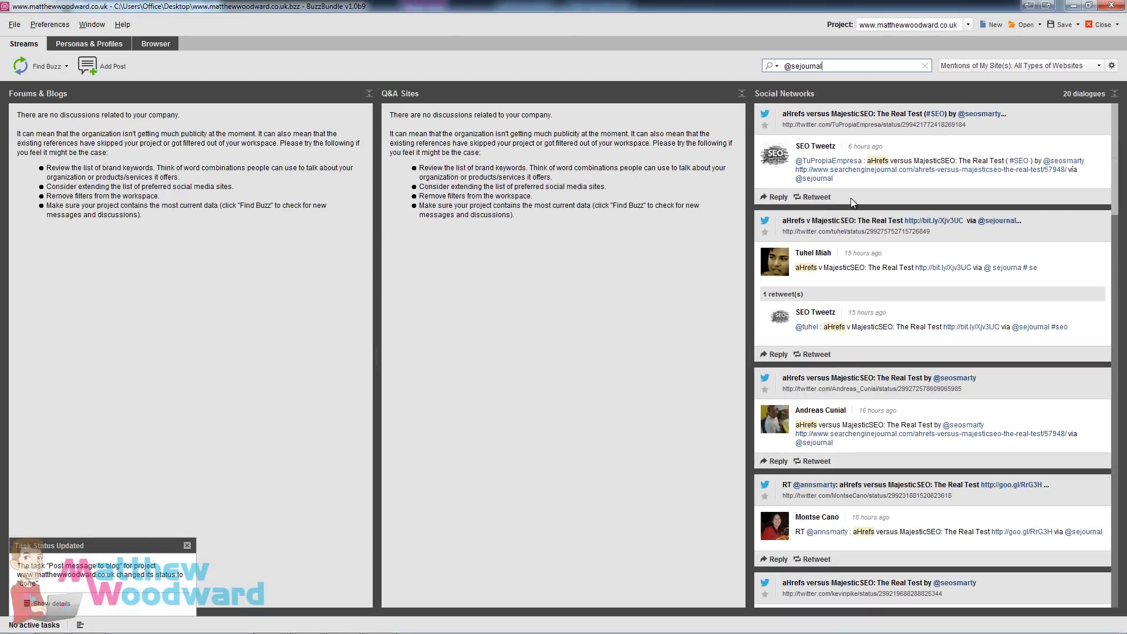
scroll(859, 194, "down", 2)
scroll(860, 194, "down", 3)
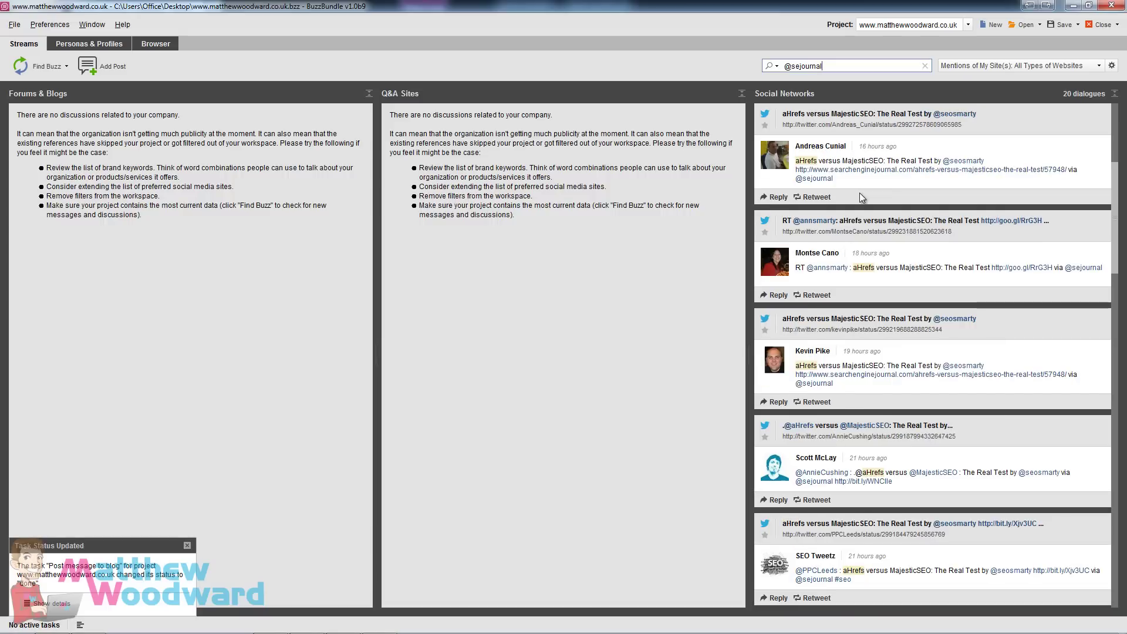
scroll(851, 333, "down", 3)
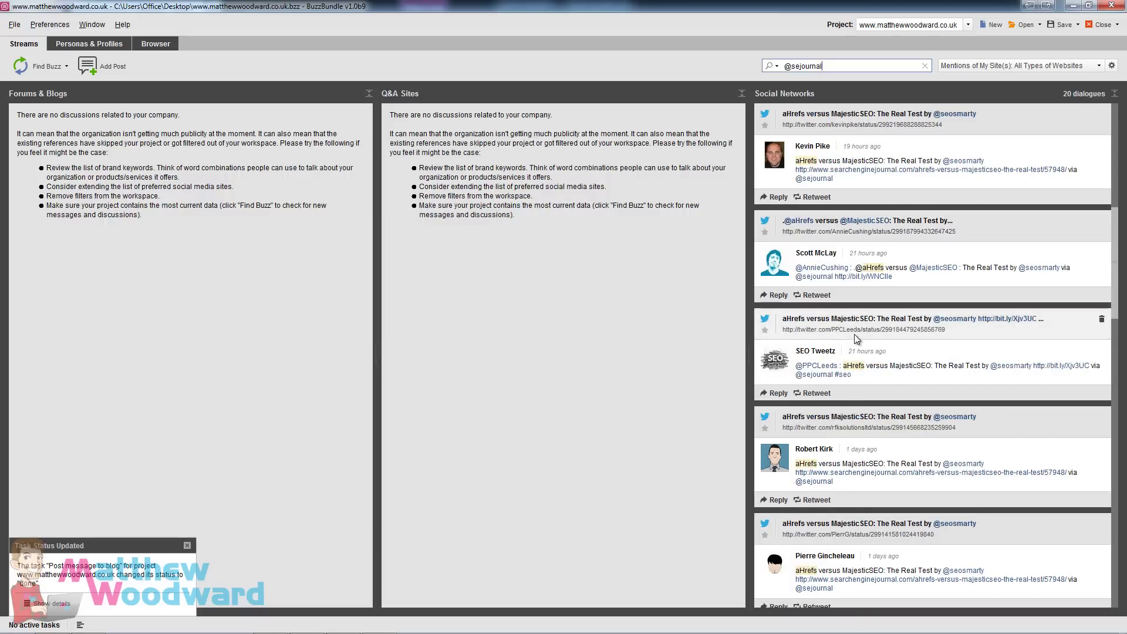
scroll(857, 352, "down", 2)
scroll(865, 389, "up", 4)
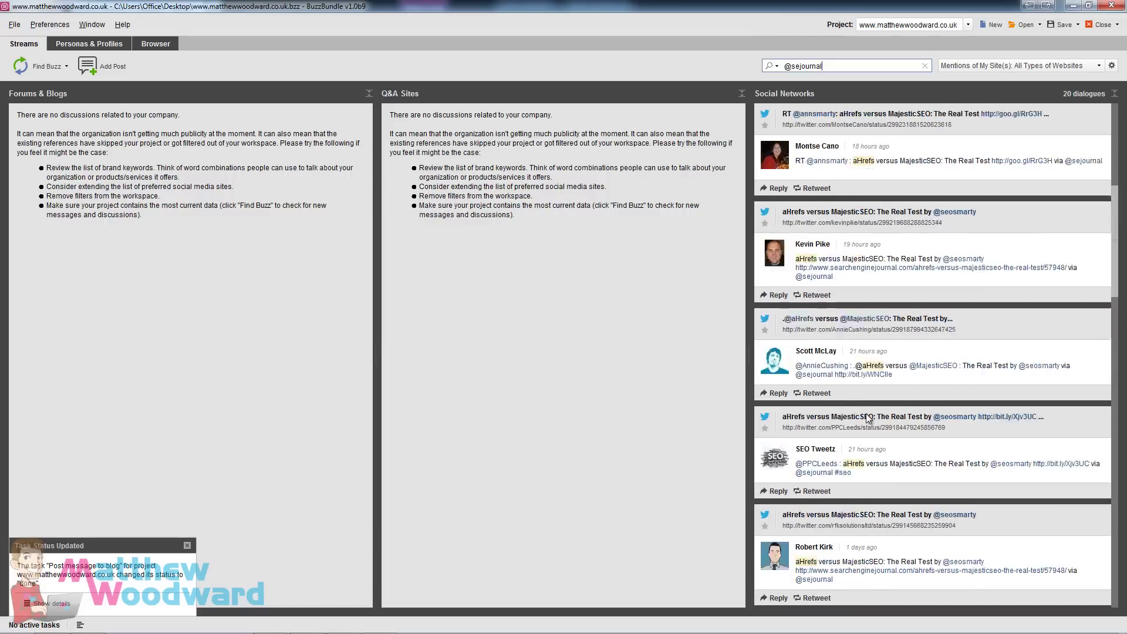
scroll(866, 417, "up", 5)
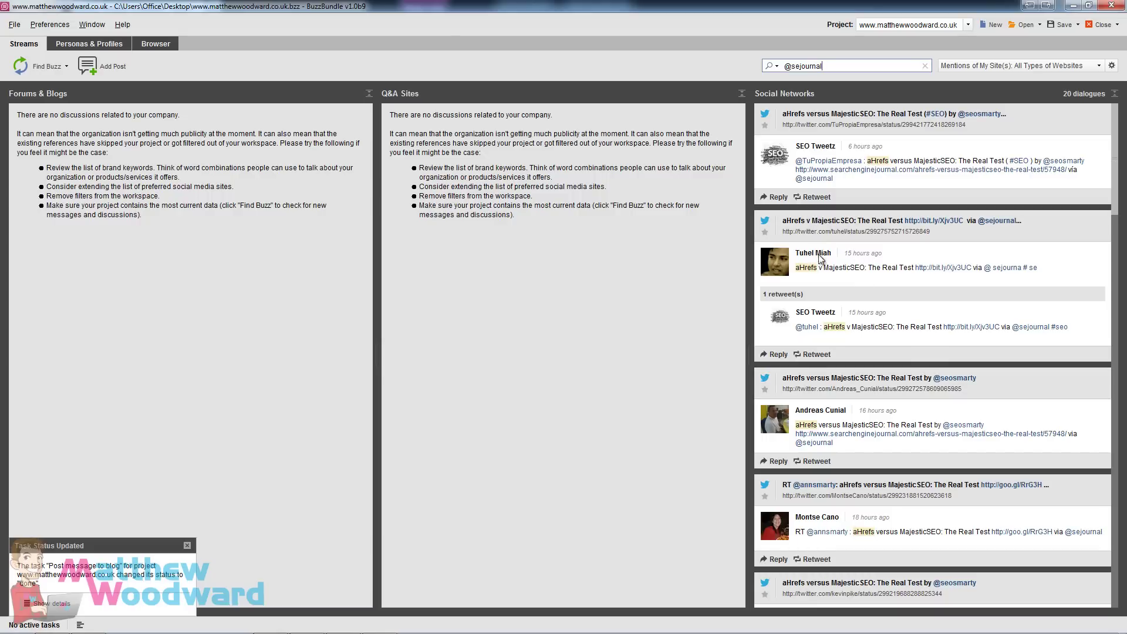
left_click(779, 461)
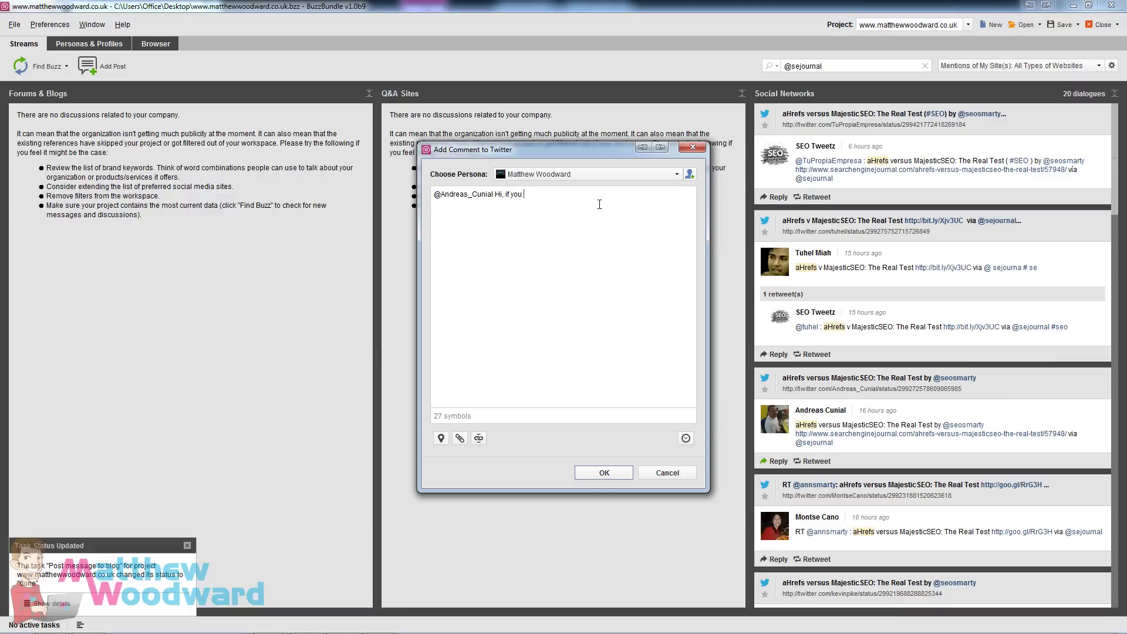
type("that post ")
type("you will also like")
type("http://www.matthewwoodward.co.uk/experiments/backlink-checkers-compared-ahrefs-majestic-seo-seomoz-raven-tools-seo-spyglass/")
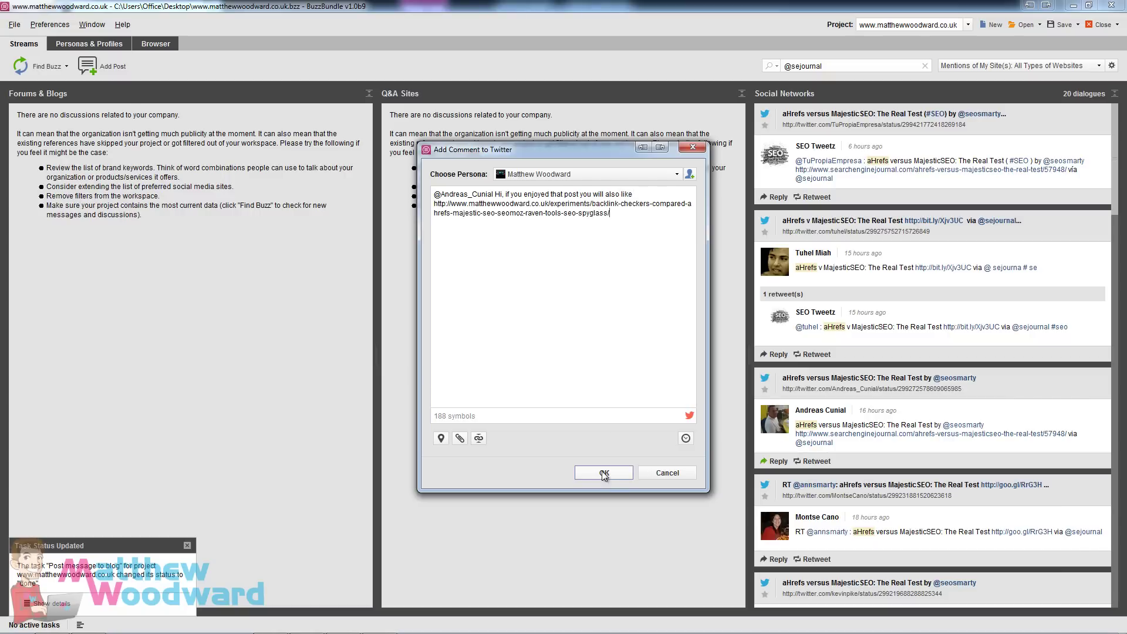
left_click(604, 472)
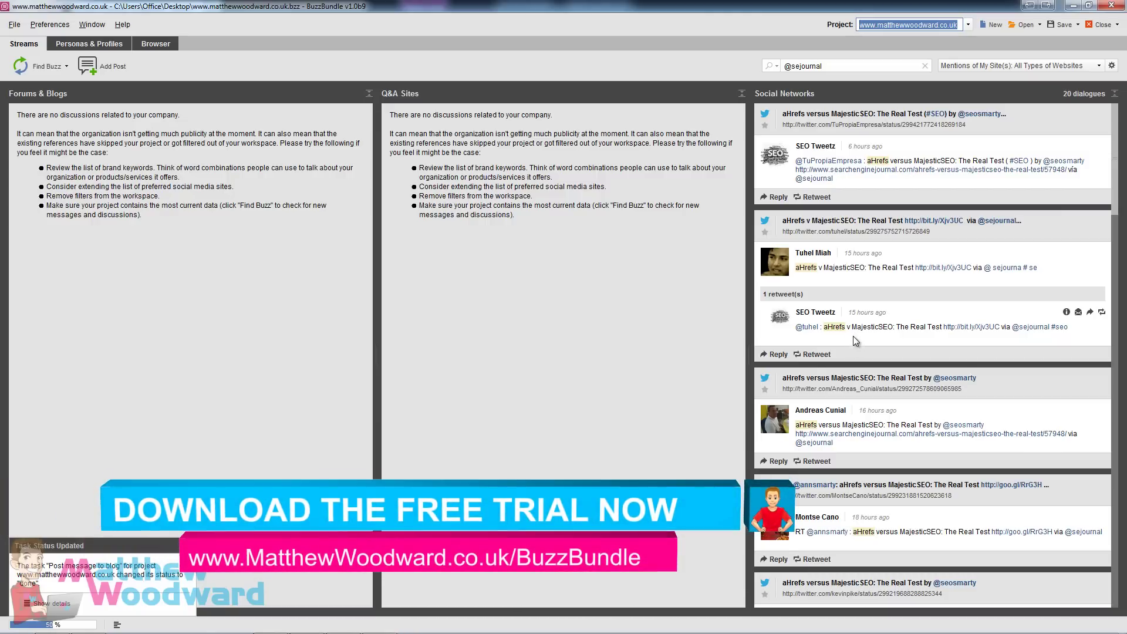
scroll(853, 344, "down", 3)
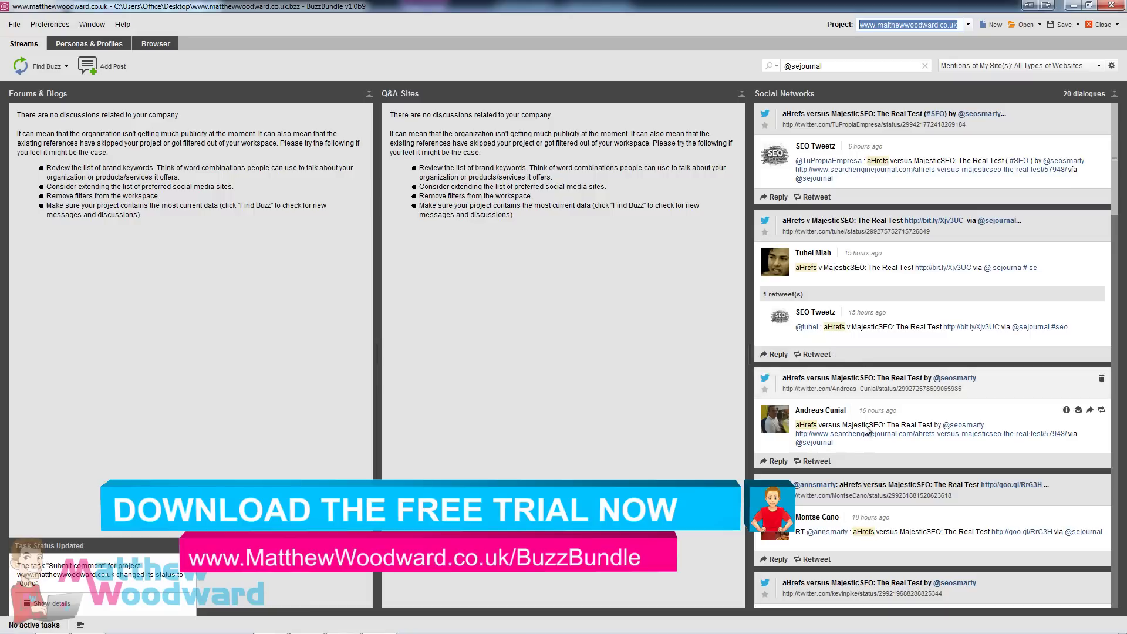
scroll(869, 432, "down", 3)
scroll(839, 440, "down", 3)
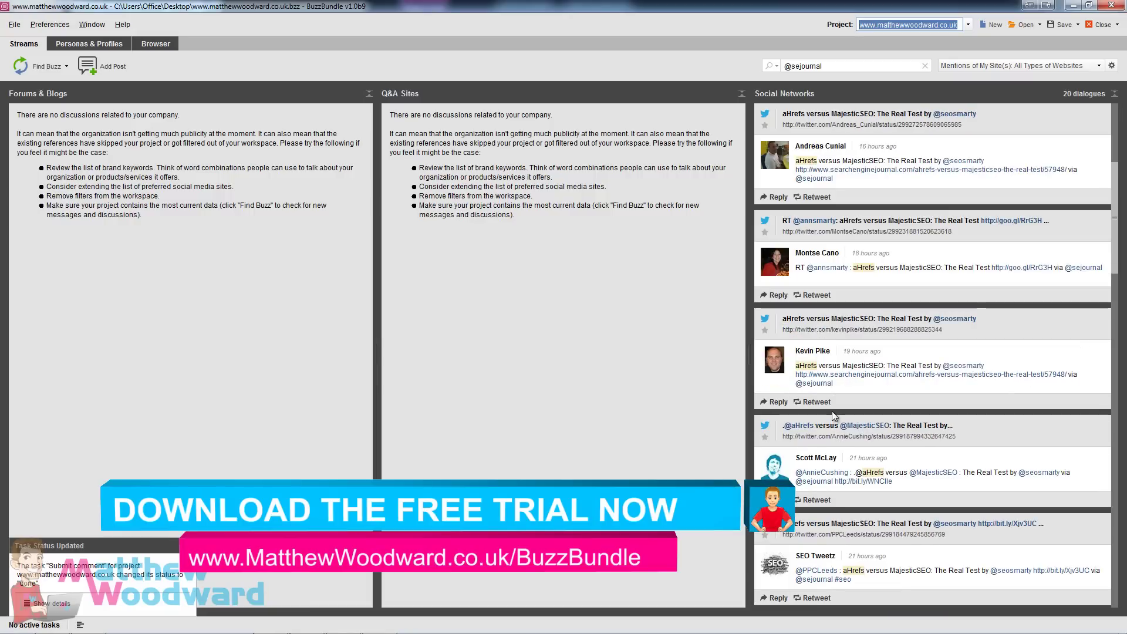
left_click(776, 402)
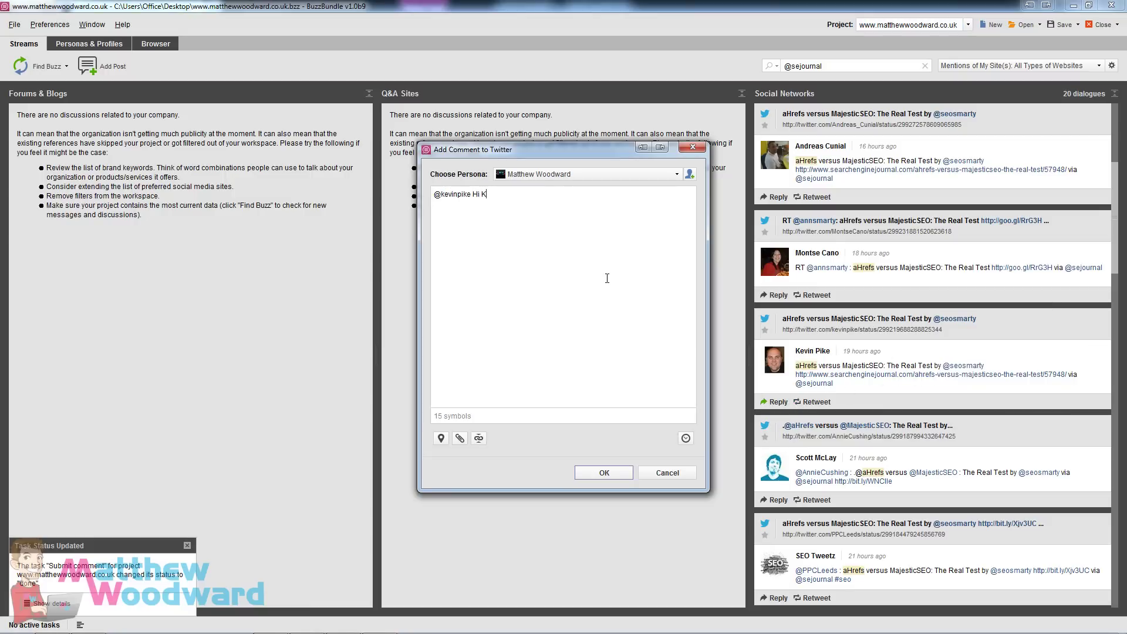
type("n, if you loo")
type("the")
type("will ")
type("iek my")
key("BackSpace")
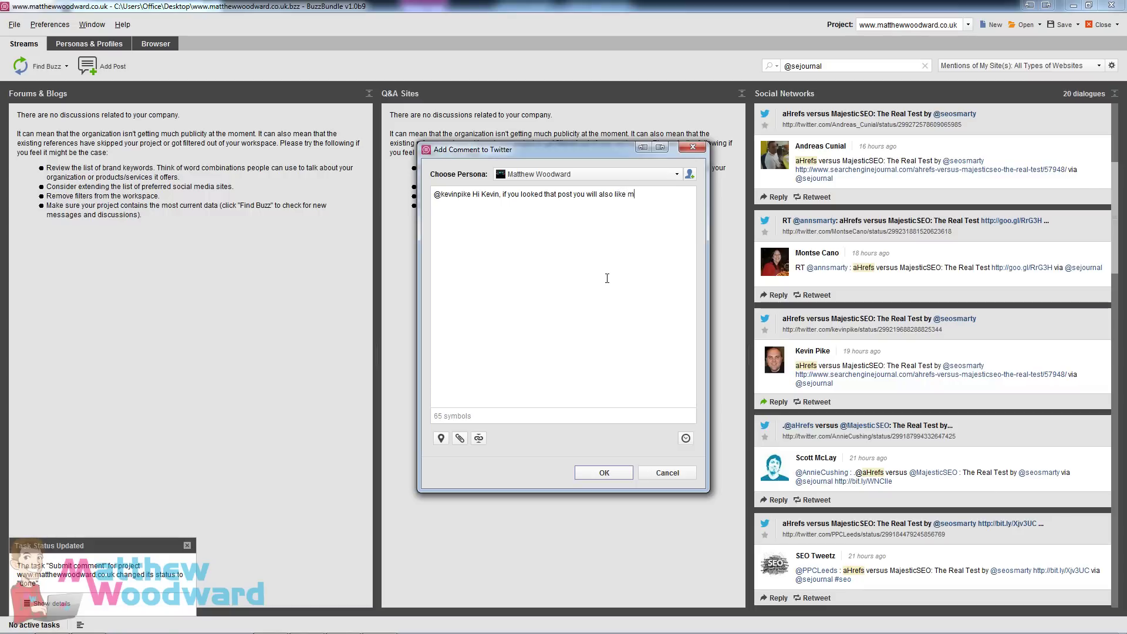
type("comparison as wel")
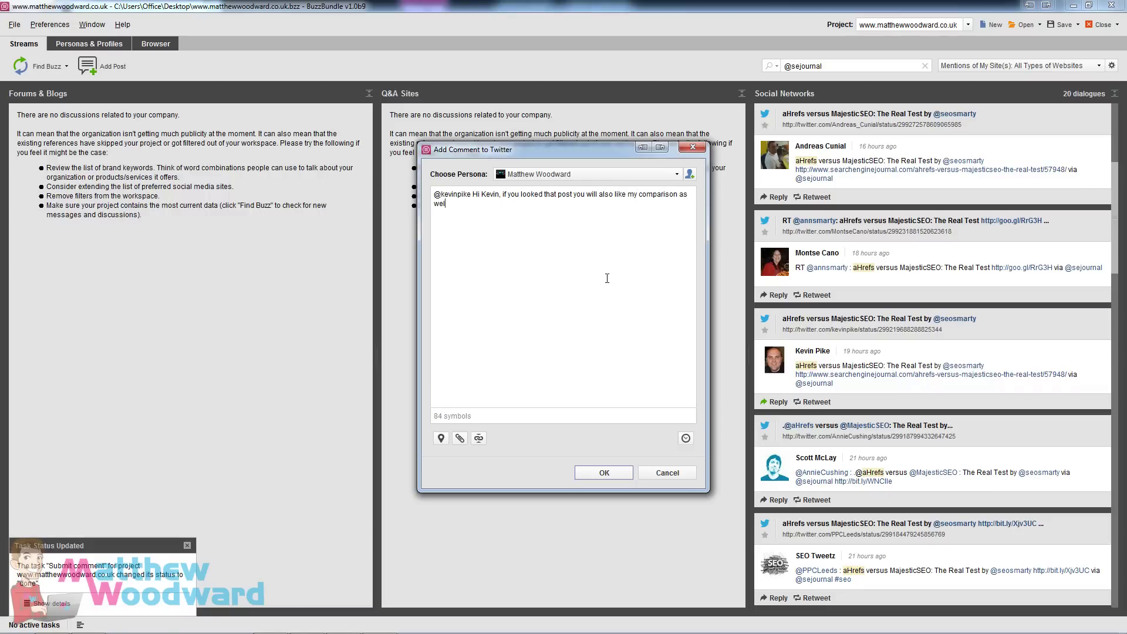
type("l")
type("http://www.matthewwoodward.co.uk/experiments/backlink-checkers-compared-ahrefs-majestic-seo-seomoz-raven-tools-seo-spyglass/")
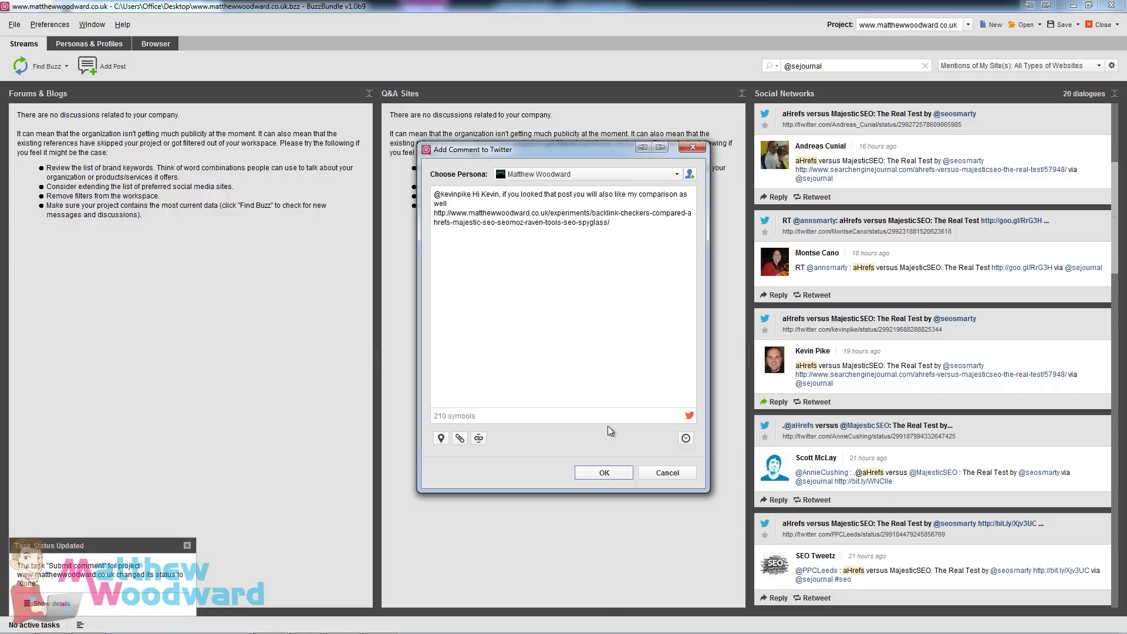
key("ctrl+z")
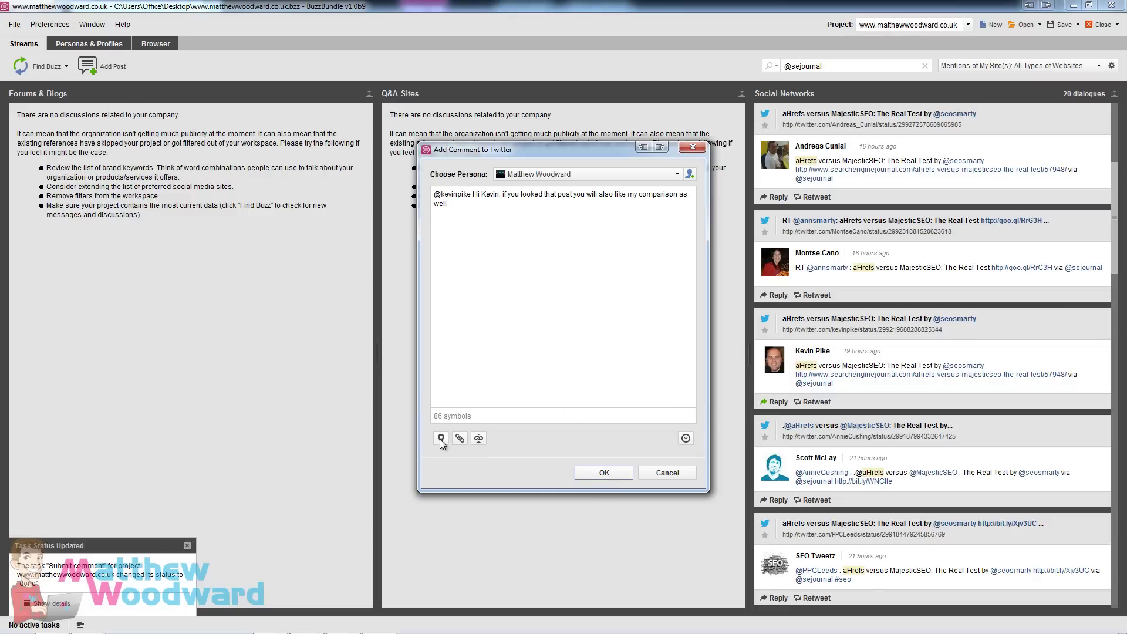
left_click(480, 438)
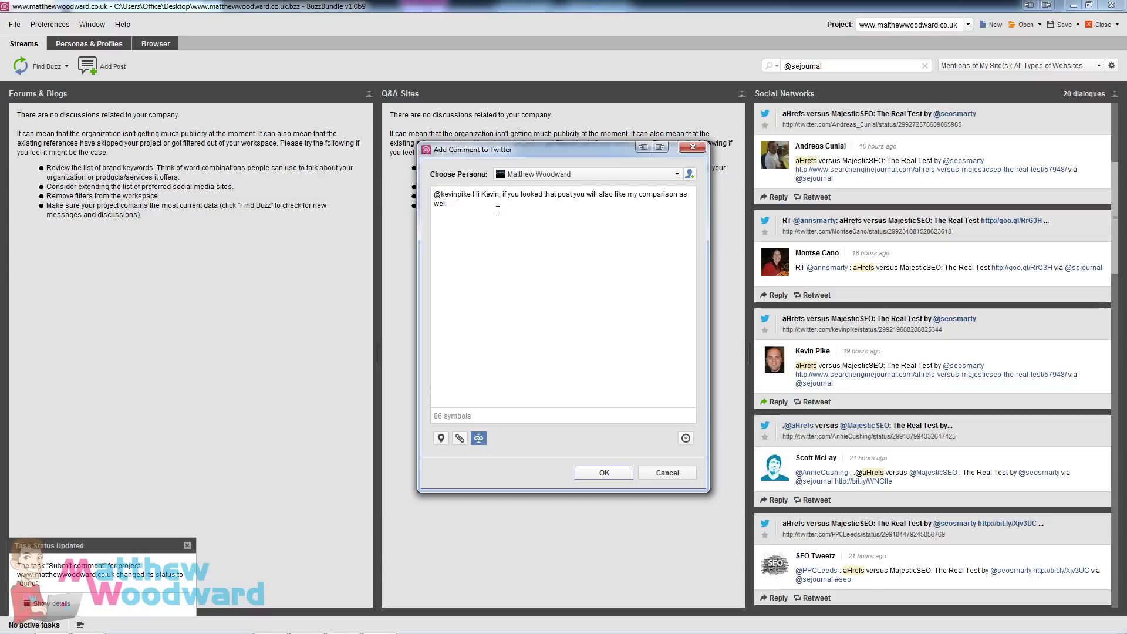
type("http://www.matthewwoodward.co.uk/experiments/backlink-checkers-compared-ahrefs-majestic-seo-seomoz-raven-tools-seo-spyglass/")
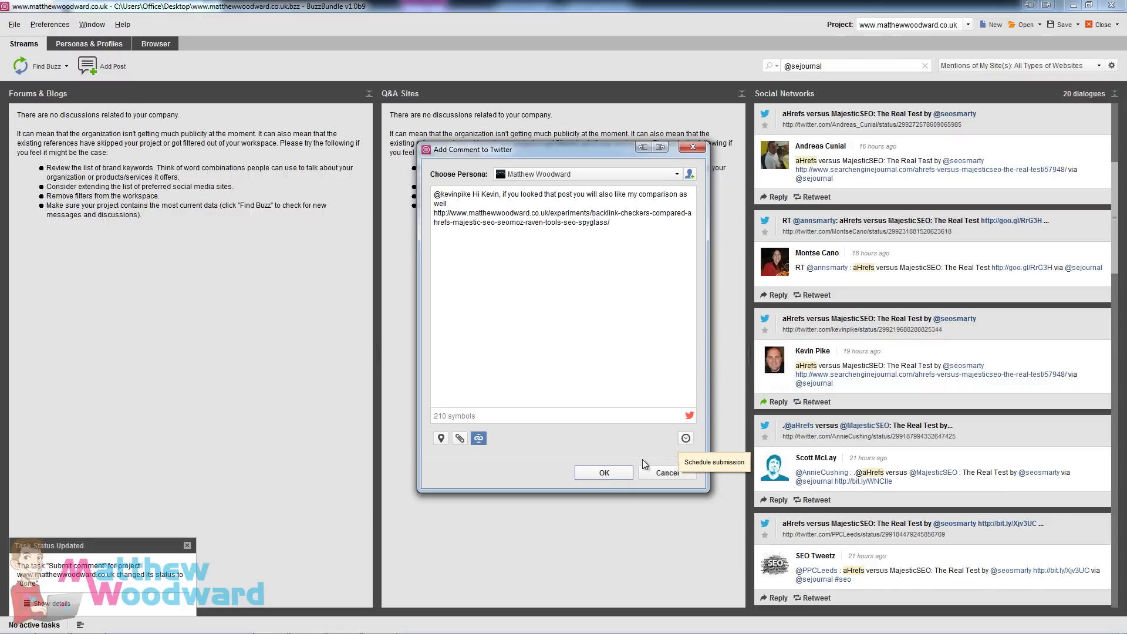
left_click(602, 476)
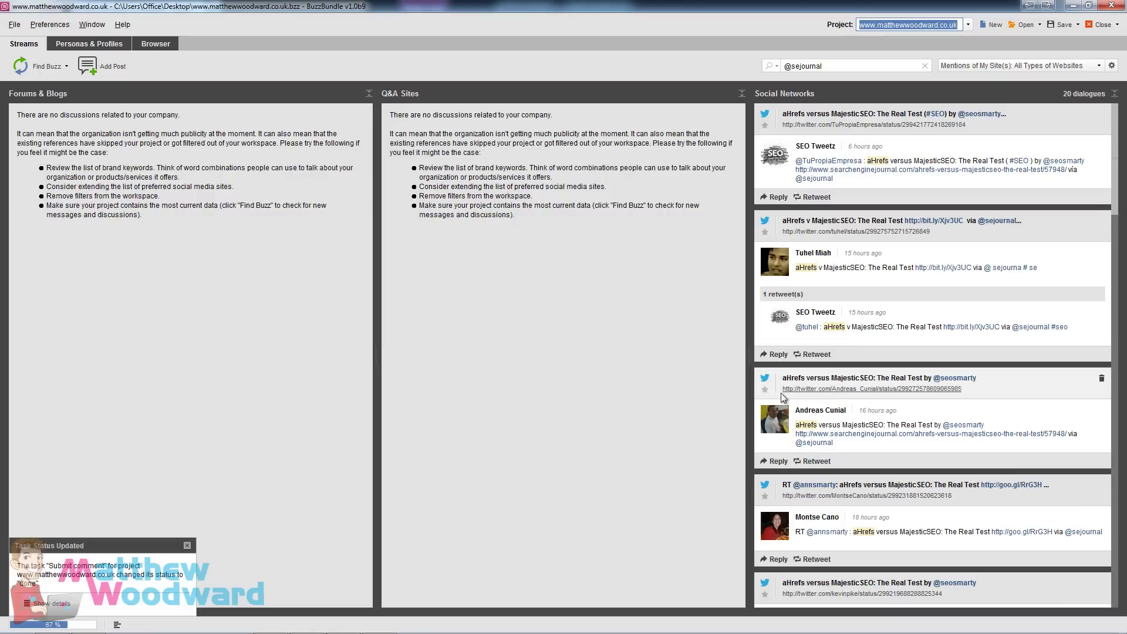
left_click(857, 66)
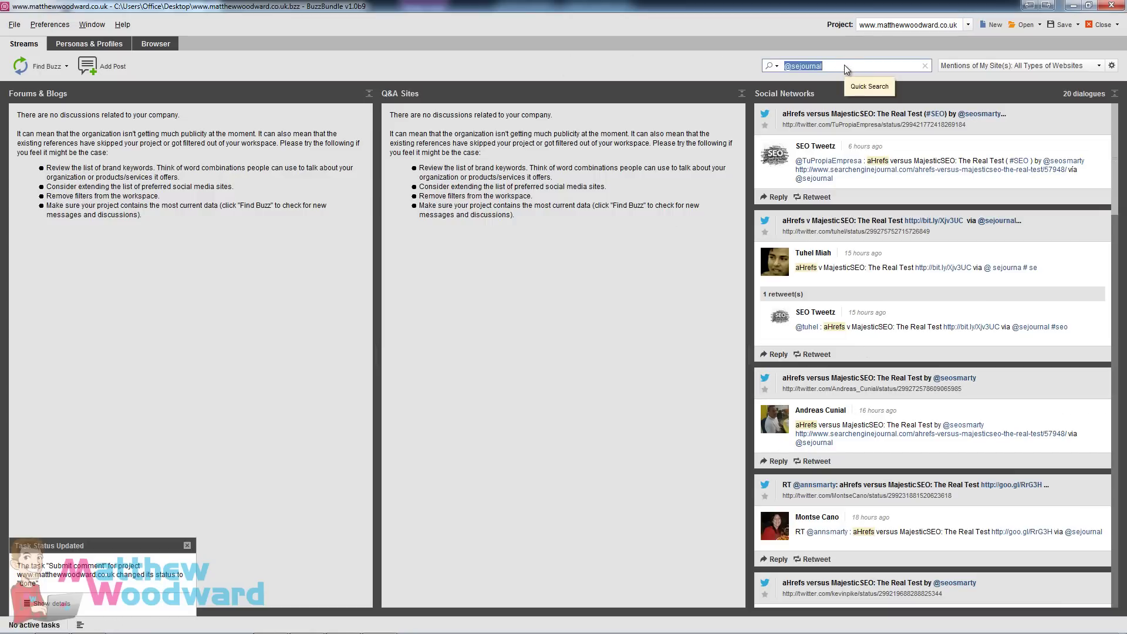
key("BackSpace")
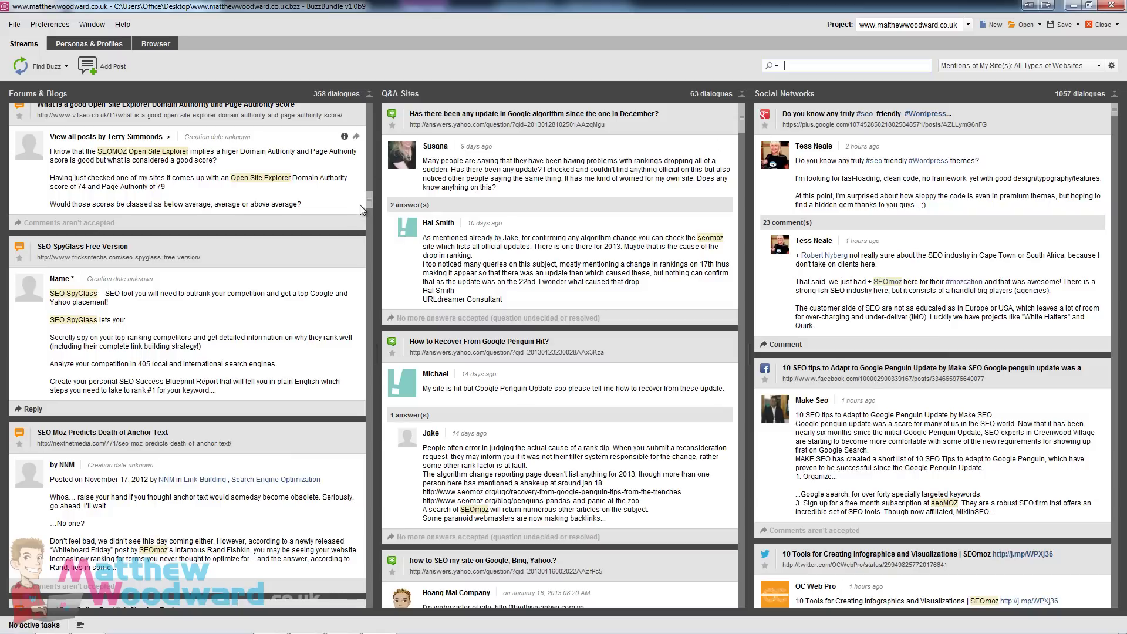
left_click_drag(371, 189, 372, 93)
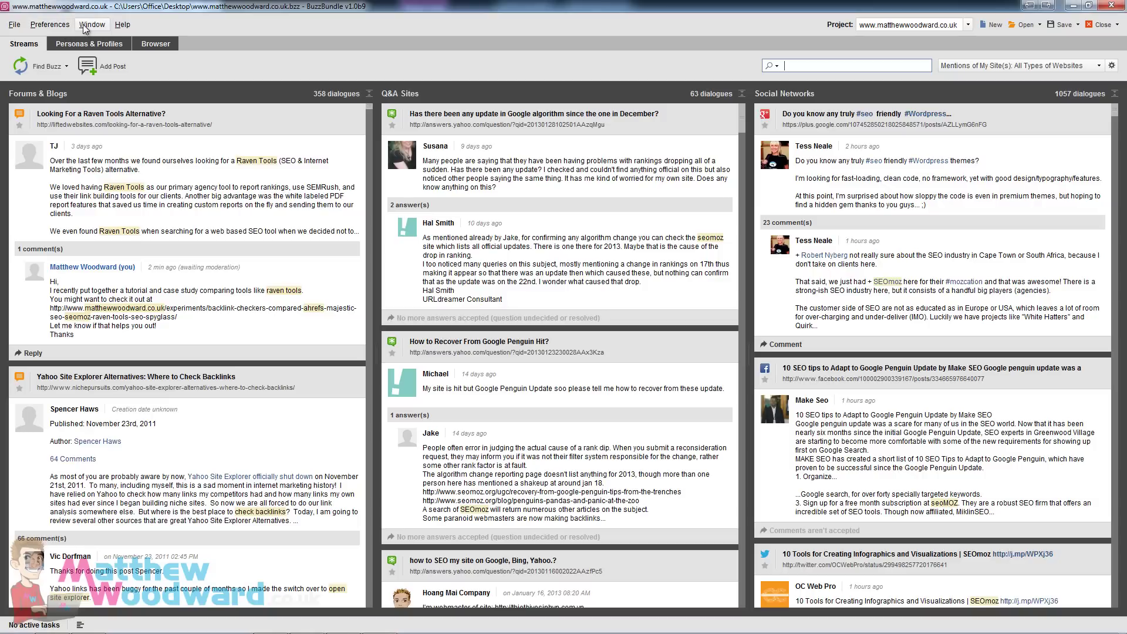
left_click(969, 27)
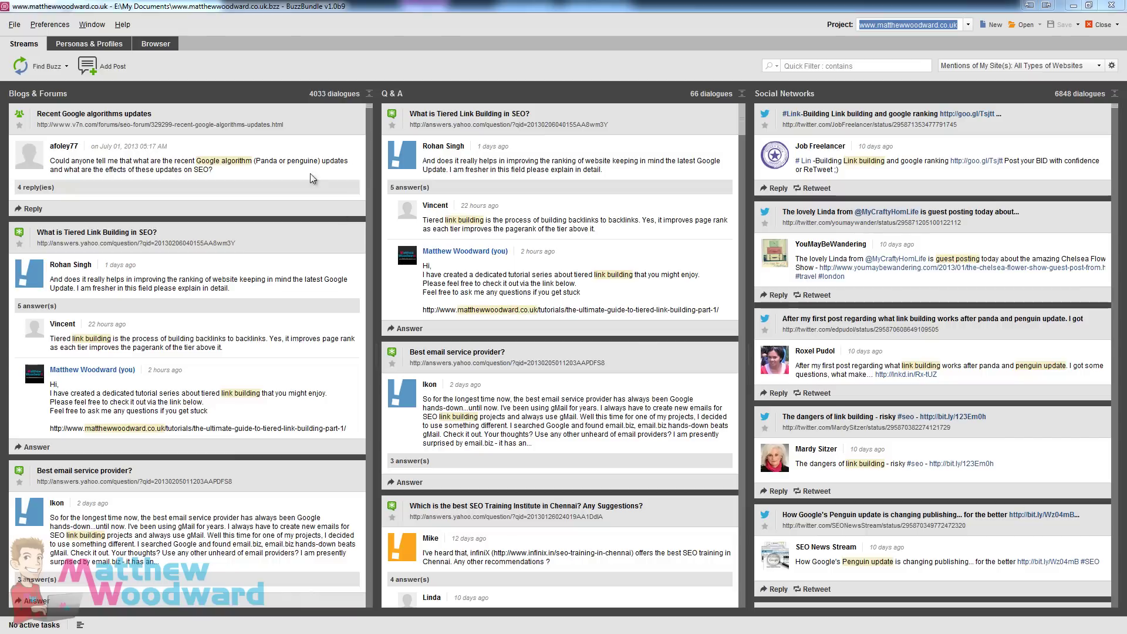
- Open the Brand Keywords & URLs preferences
left_click(50, 25)
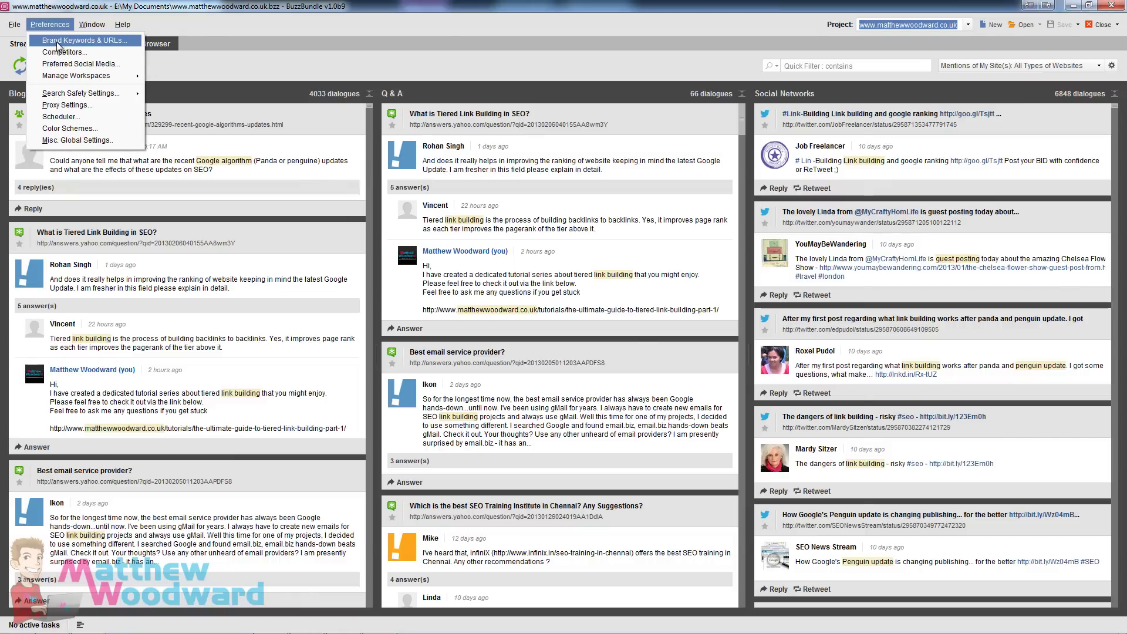
left_click(58, 46)
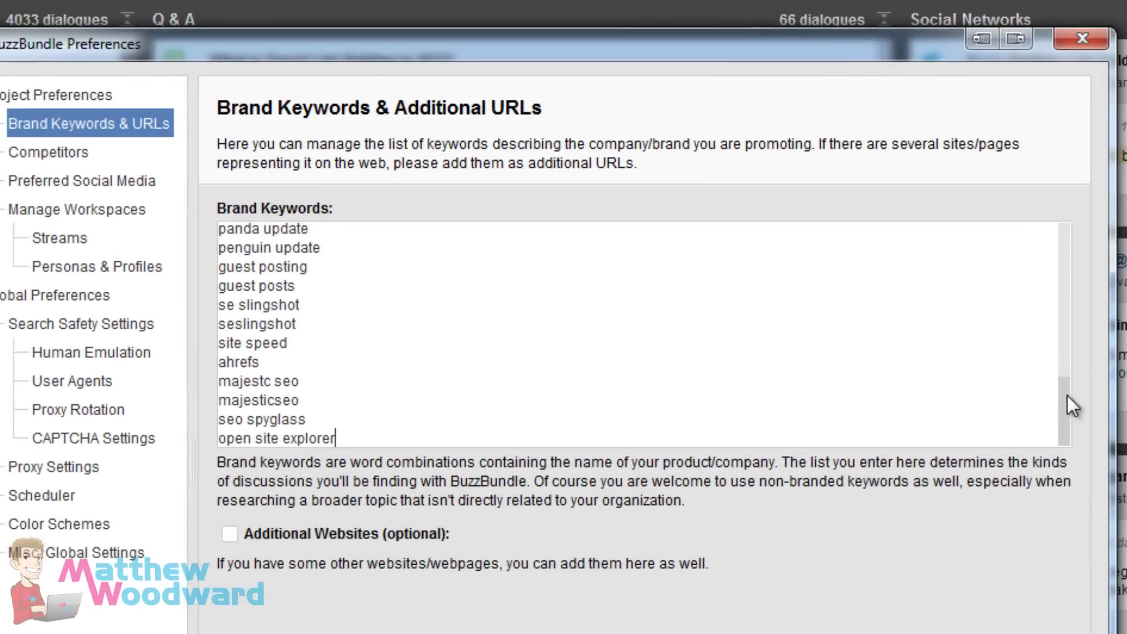
left_click_drag(1067, 395, 1074, 213)
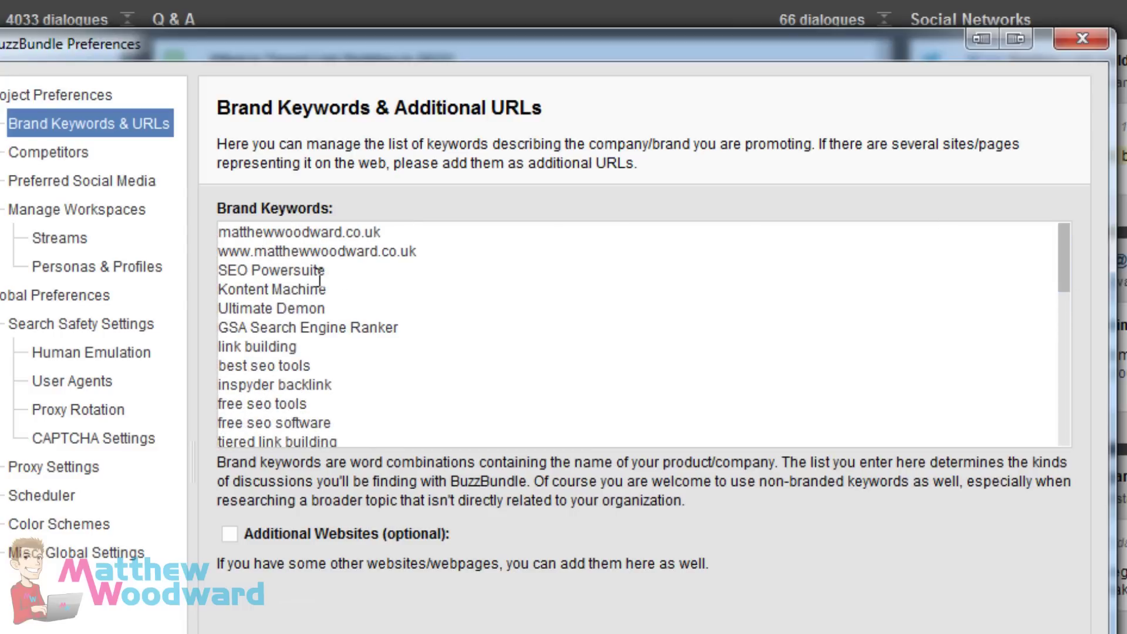
- Review the existing brand keywords, highlighting SEO Powersuite, Kontent Machine and the link building guide entries
left_click_drag(324, 271, 218, 271)
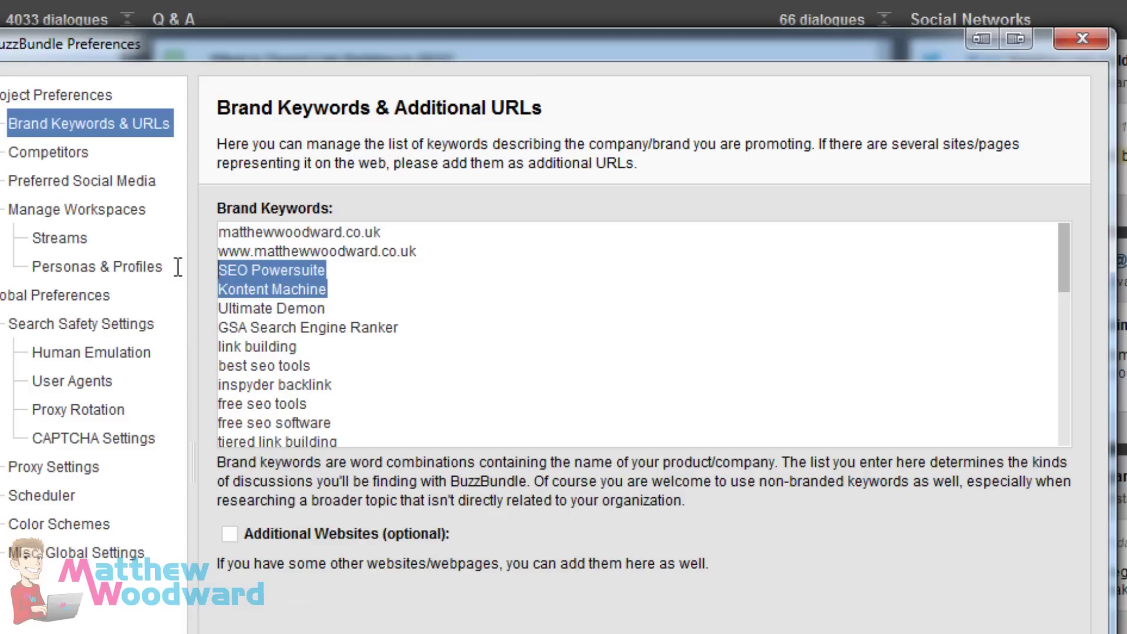
left_click_drag(177, 267, 169, 290)
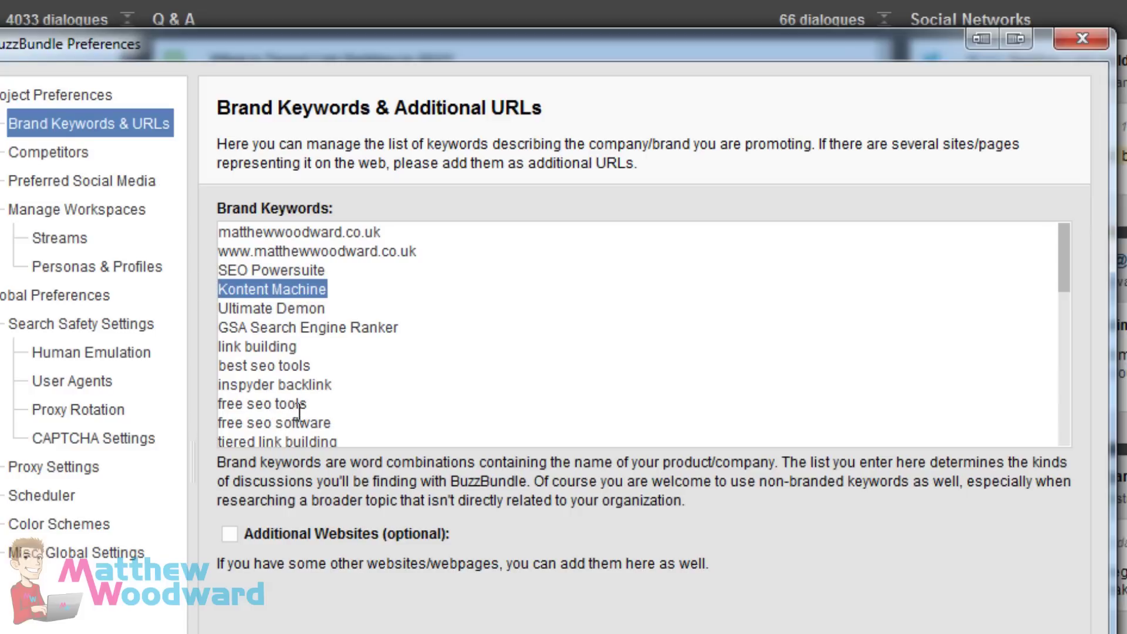
left_click_drag(305, 406, 201, 400)
scroll(340, 360, "down", 3)
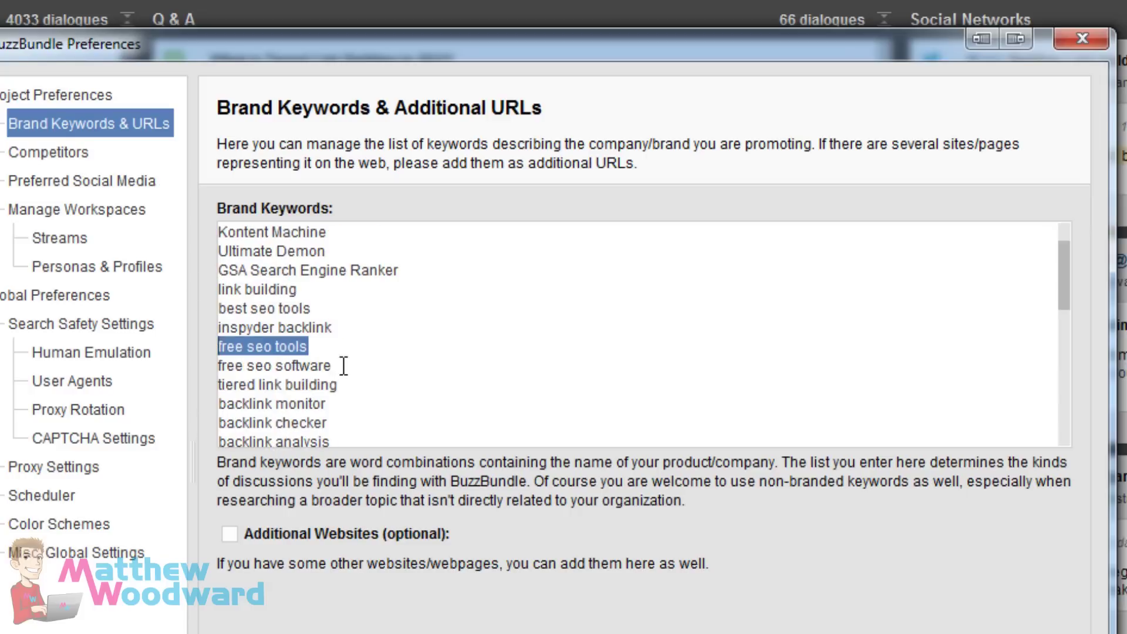
scroll(370, 340, "down", 1)
left_click_drag(331, 367, 169, 366)
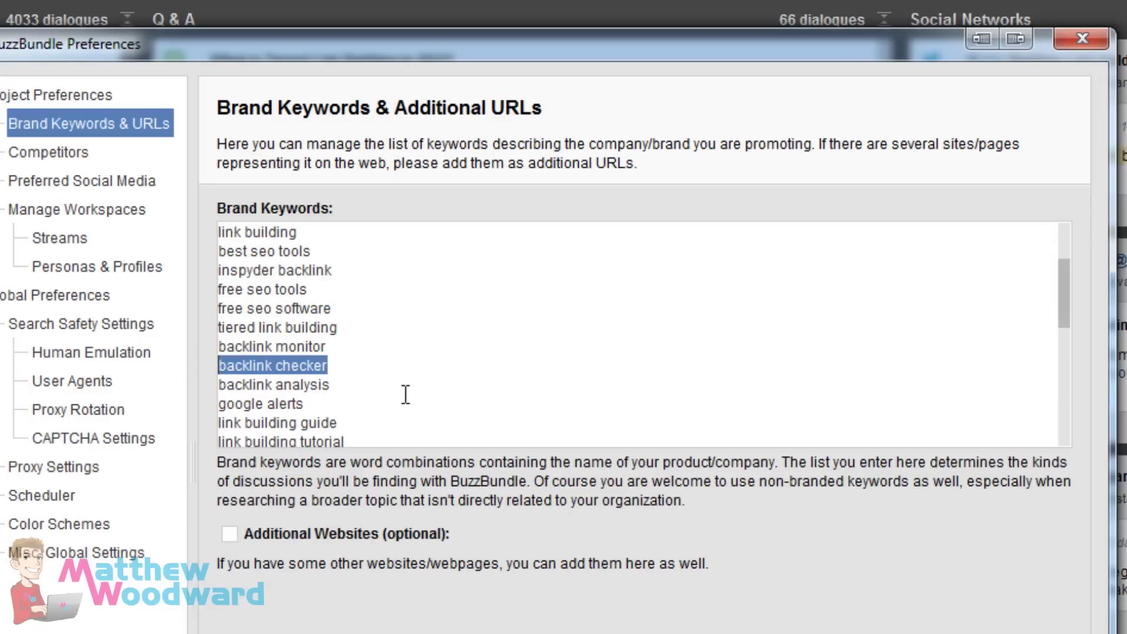
left_click_drag(333, 385, 184, 392)
scroll(386, 372, "down", 3)
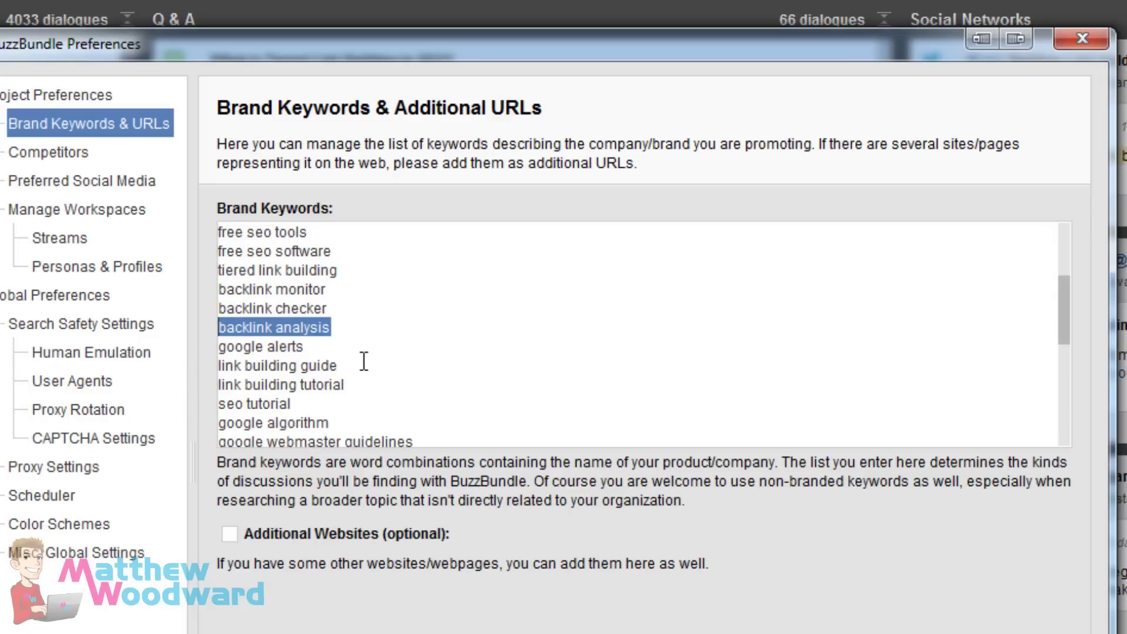
mouse_move(343, 367)
left_mouse_down()
mouse_move(175, 382)
mouse_move(171, 370)
left_mouse_up()
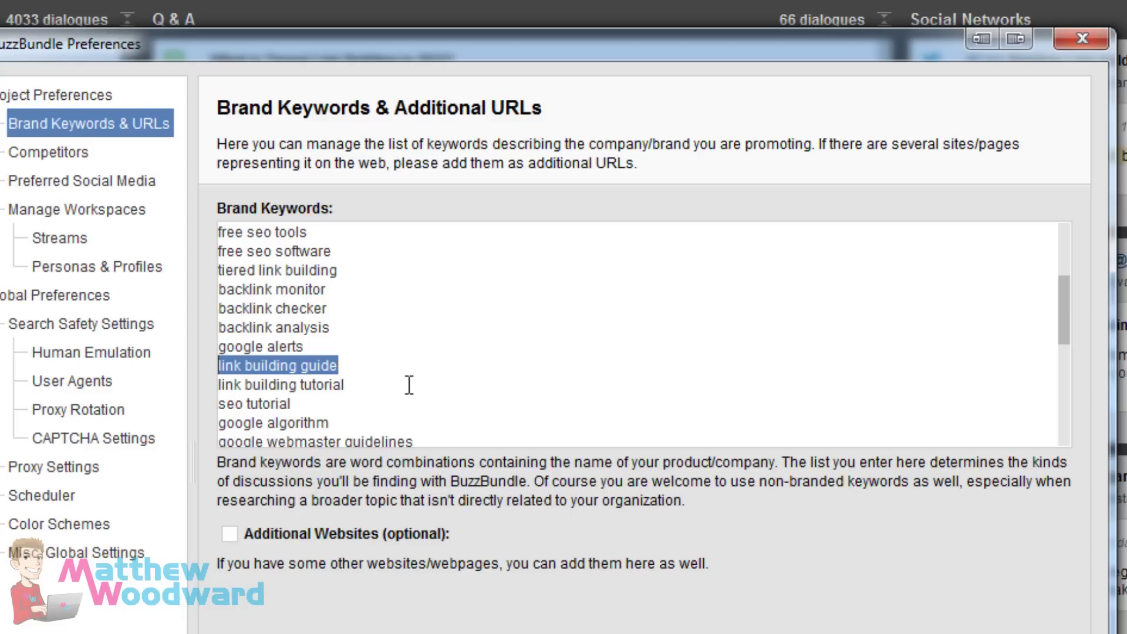
scroll(393, 379, "down", 1)
scroll(361, 363, "down", 1)
scroll(337, 341, "down", 1)
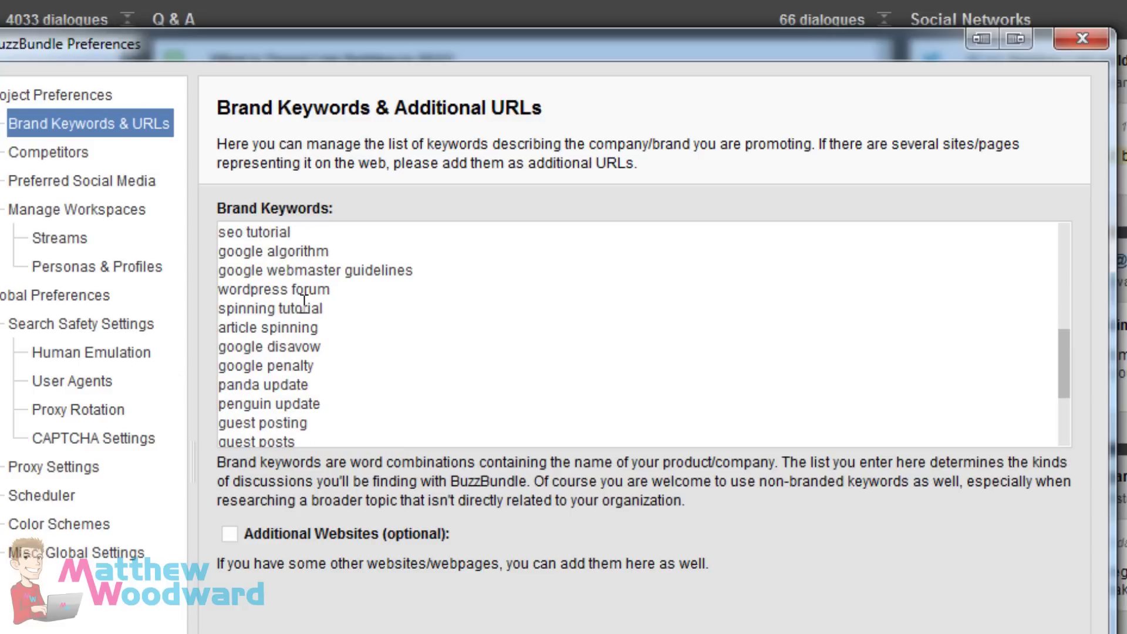
scroll(290, 331, "down", 1)
scroll(283, 331, "down", 1)
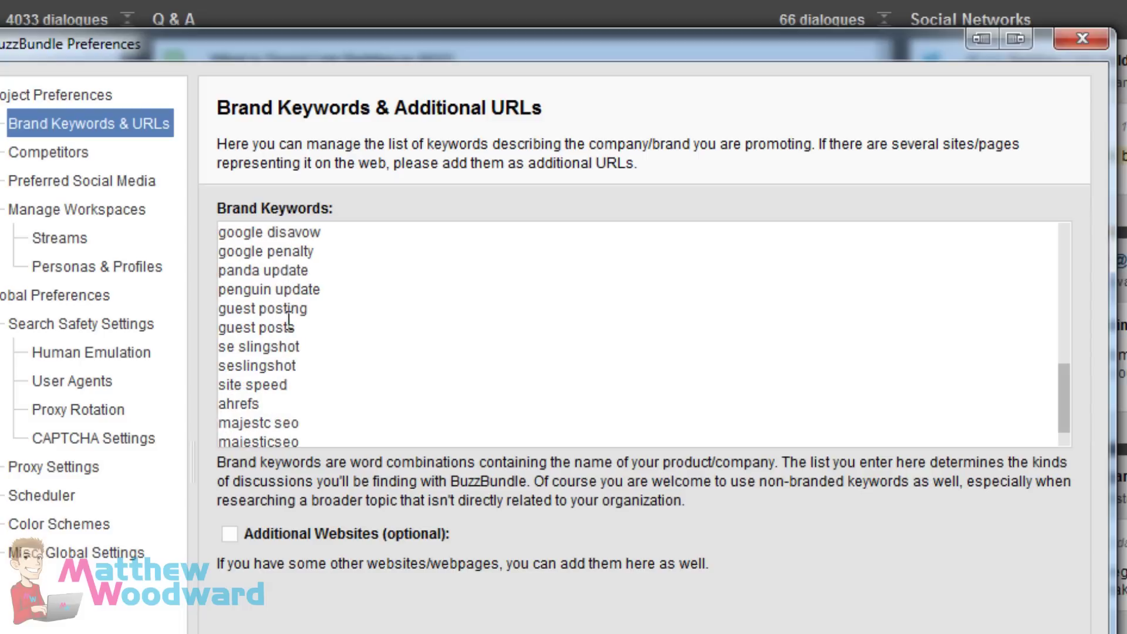
scroll(287, 331, "down", 1)
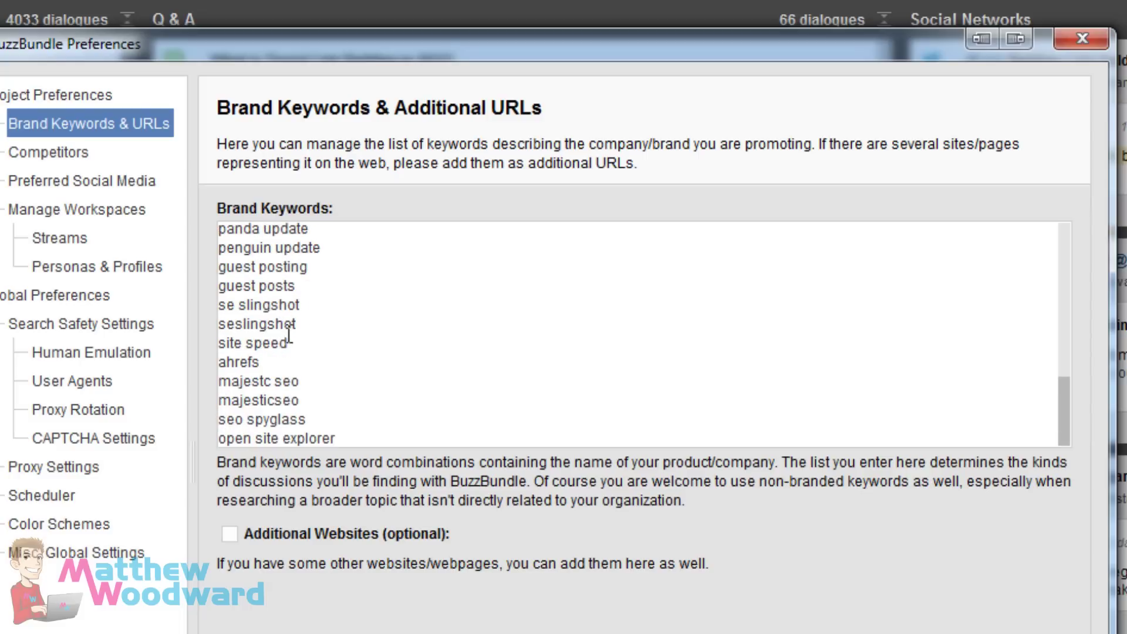
- Append 'buzzbundle' and 'buzz bundle' on new lines after open site explorer and save
left_click(368, 435)
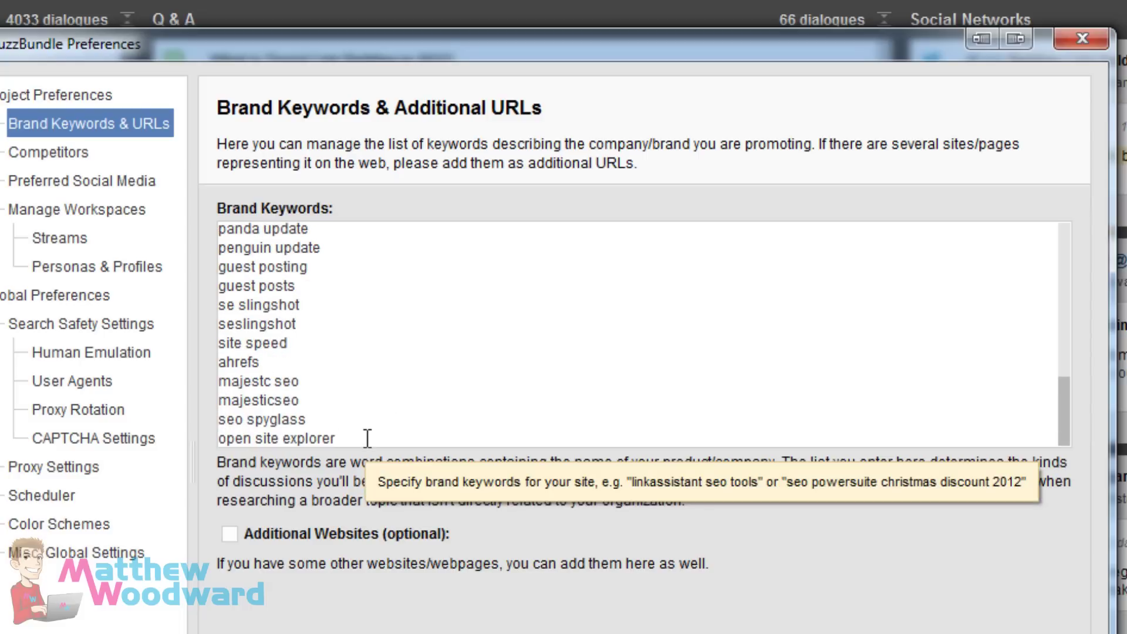
key("Return")
type("buzzbundle")
key("Return")
type("buzz bundle")
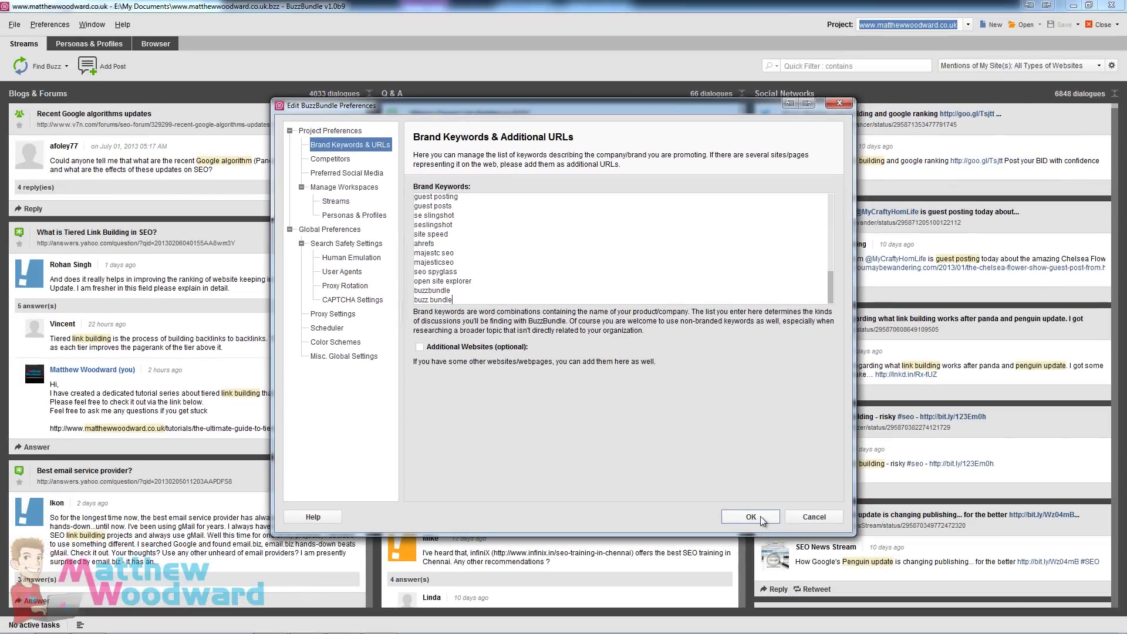
left_click(760, 516)
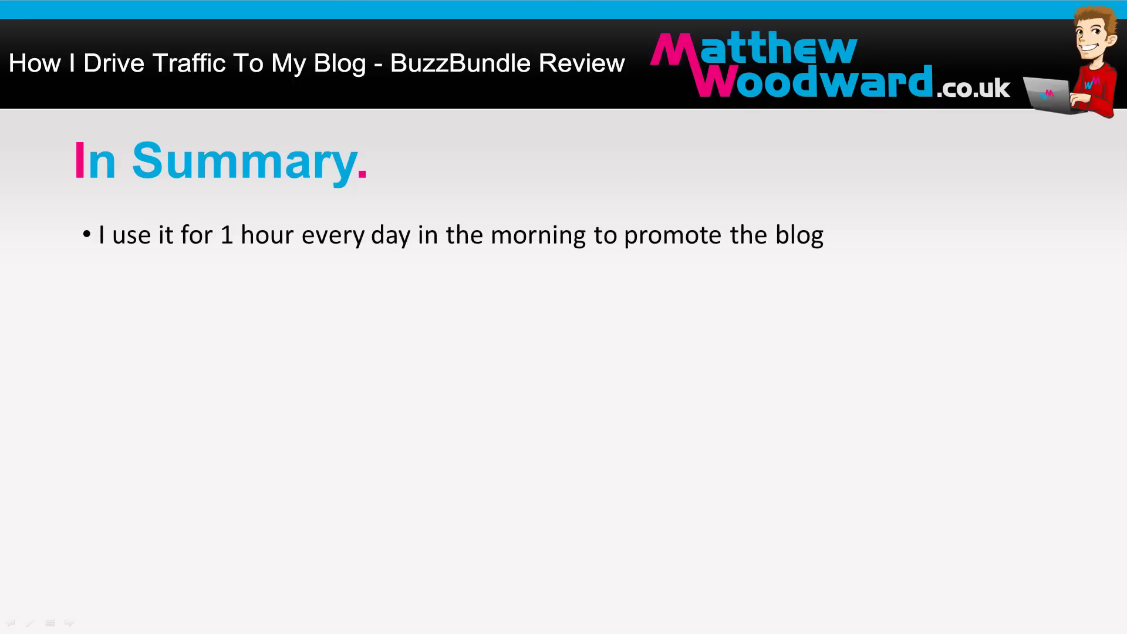
- Advance the slide show to show the 3-4 hours promoting each post bullet
key("Right")
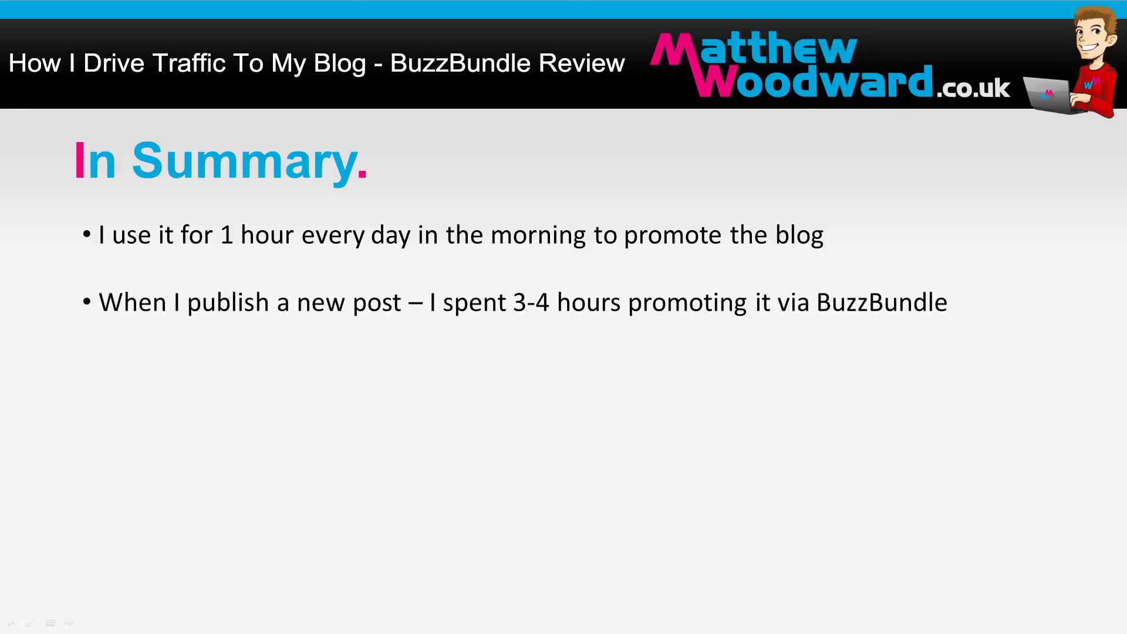